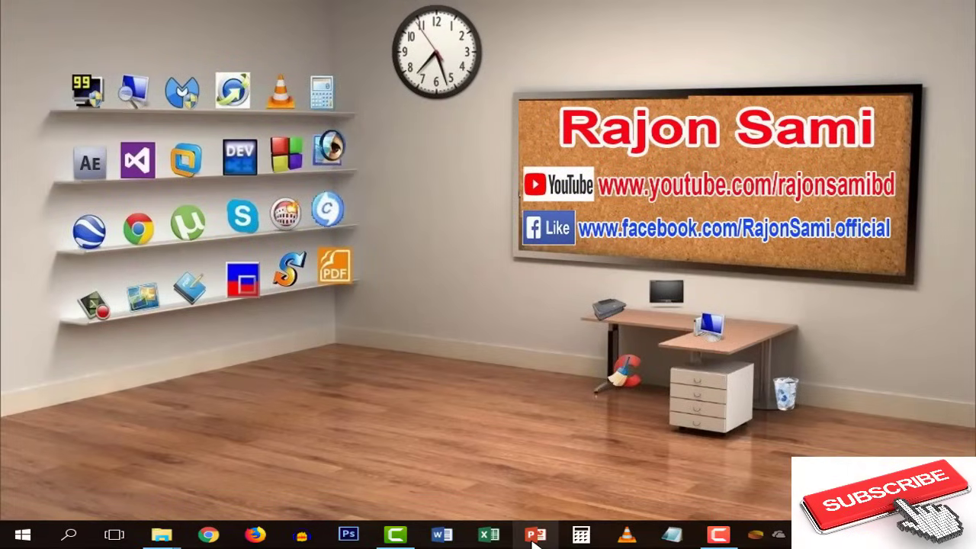
Launch PowerPoint and start a new blank presentation
click(534, 536)
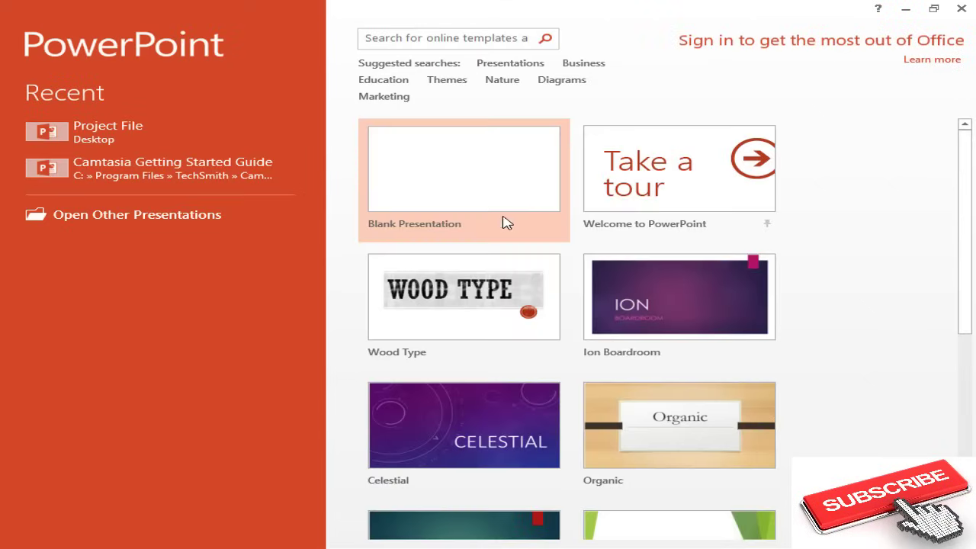
click(473, 191)
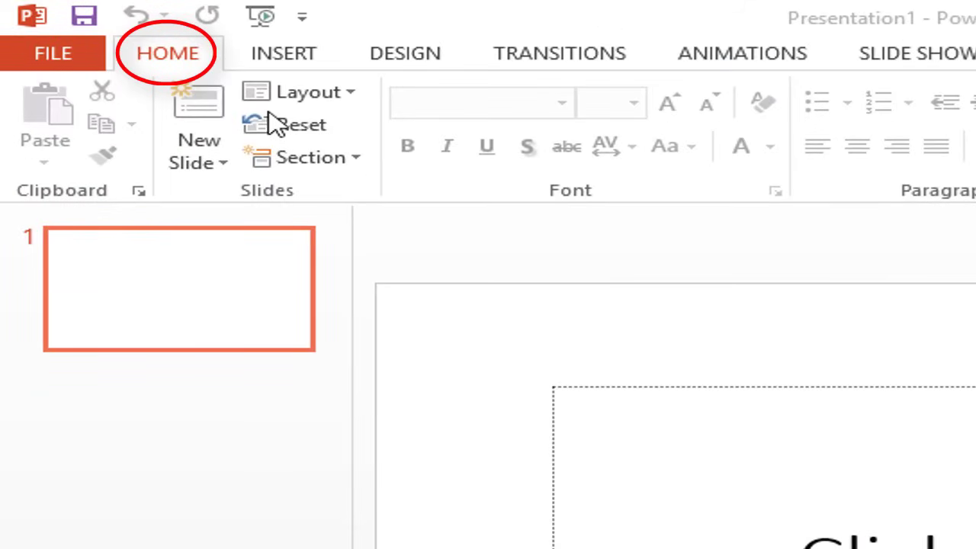
click(189, 52)
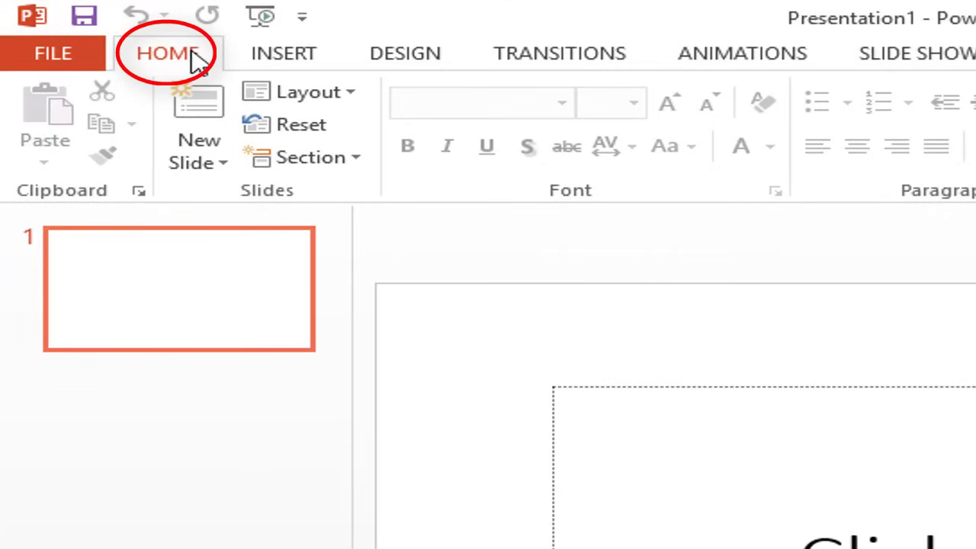
Try the Title and Content layout on the slide, then reopen the layout gallery
click(288, 58)
click(175, 58)
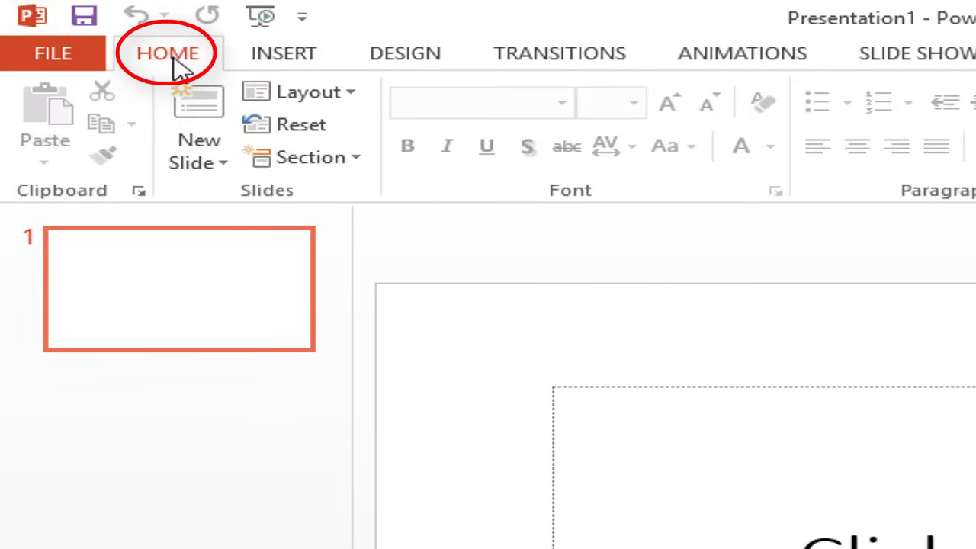
click(350, 107)
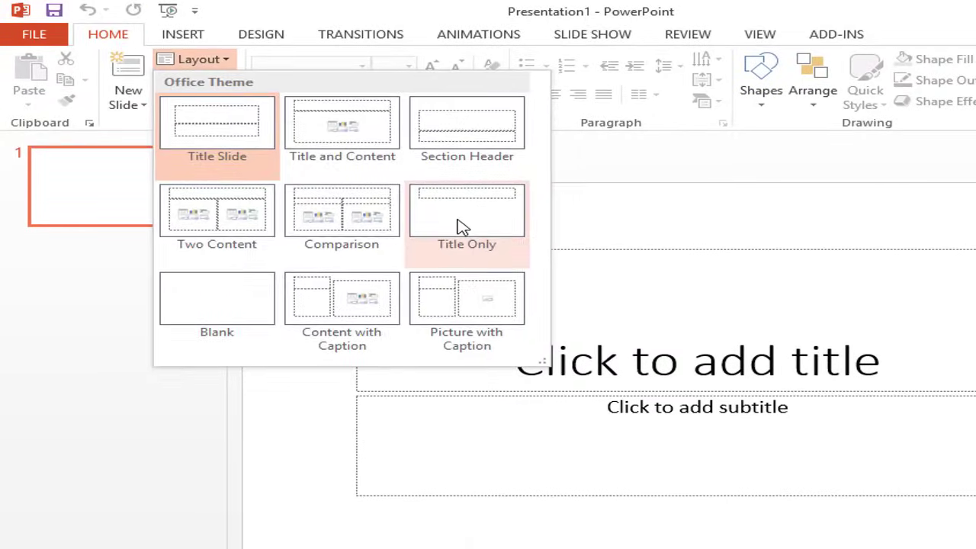
click(348, 141)
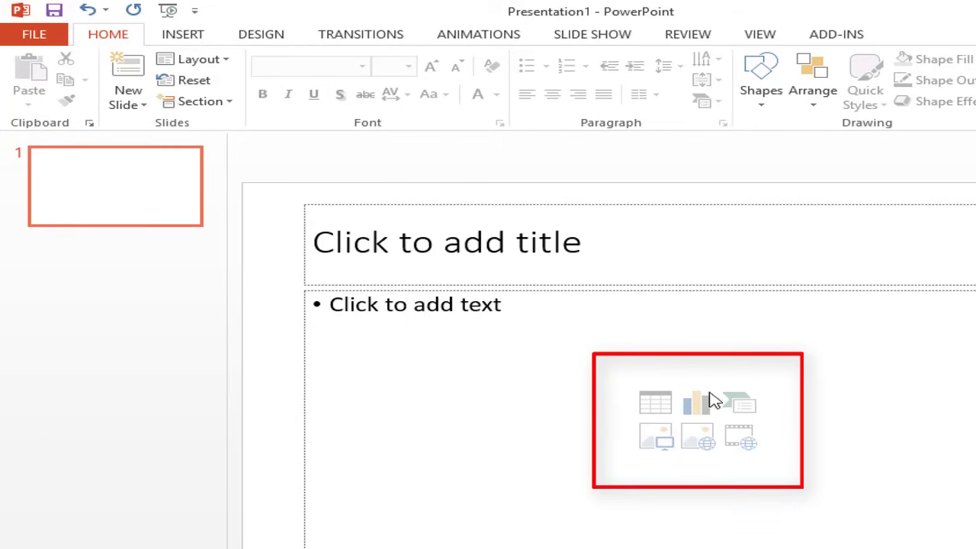
click(214, 61)
Keep the Title Slide layout and type 'Mobile' as the slide title
click(230, 130)
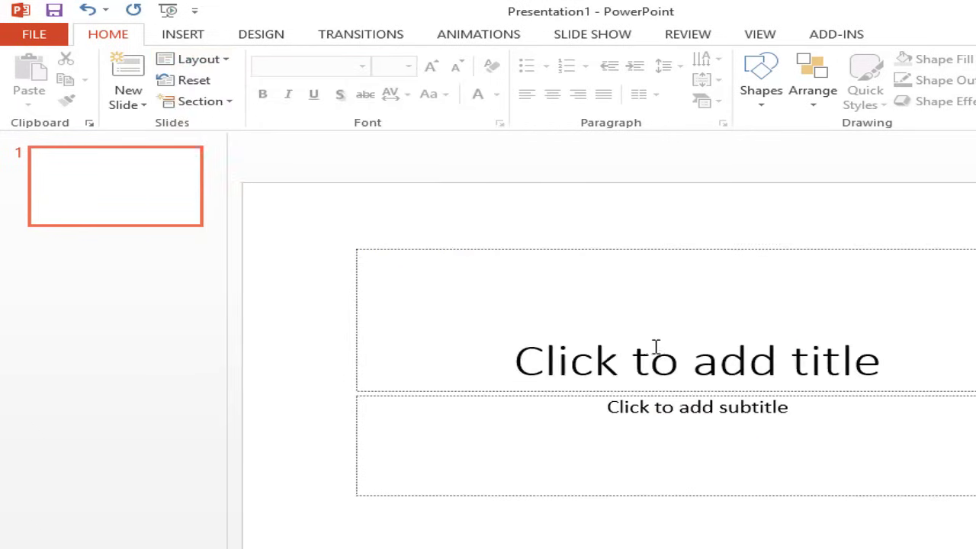
click(192, 59)
click(215, 107)
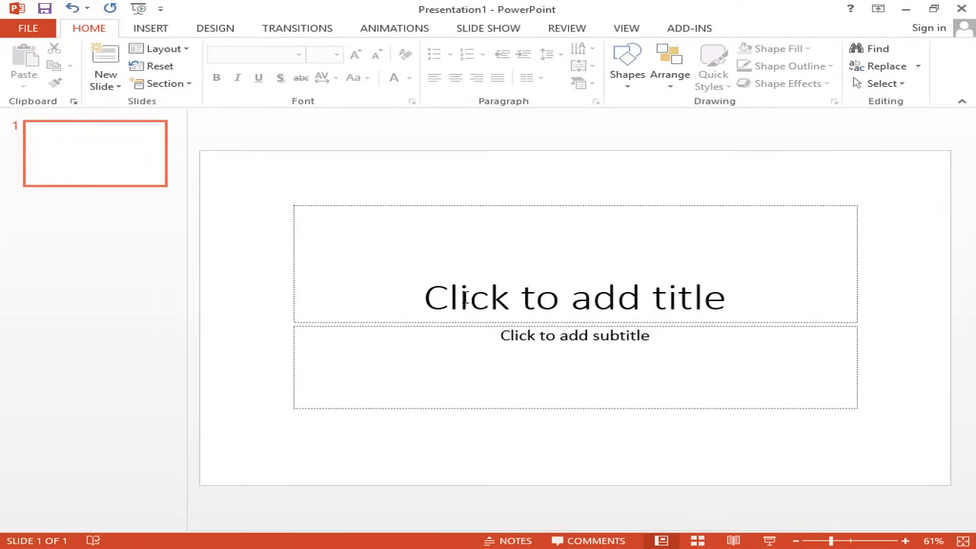
click(542, 296)
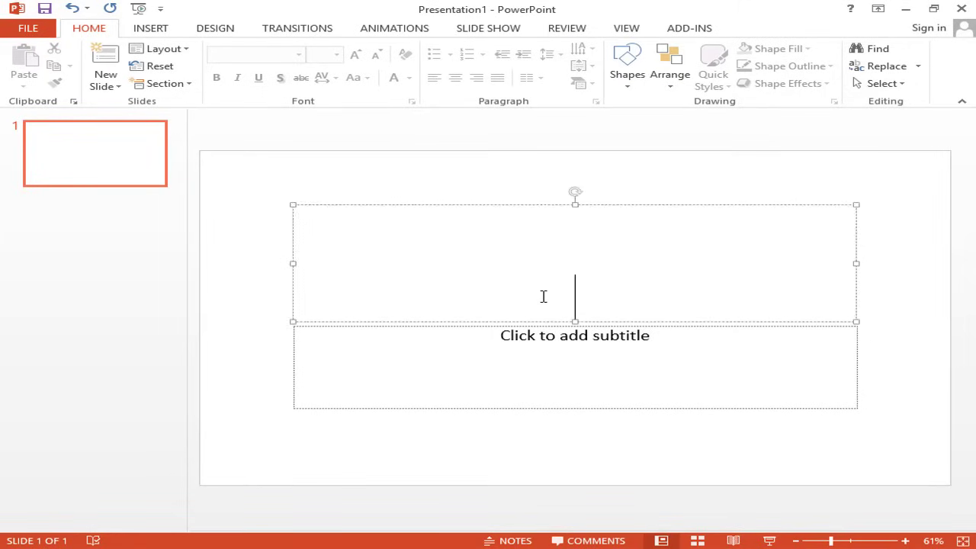
text(Mobile)
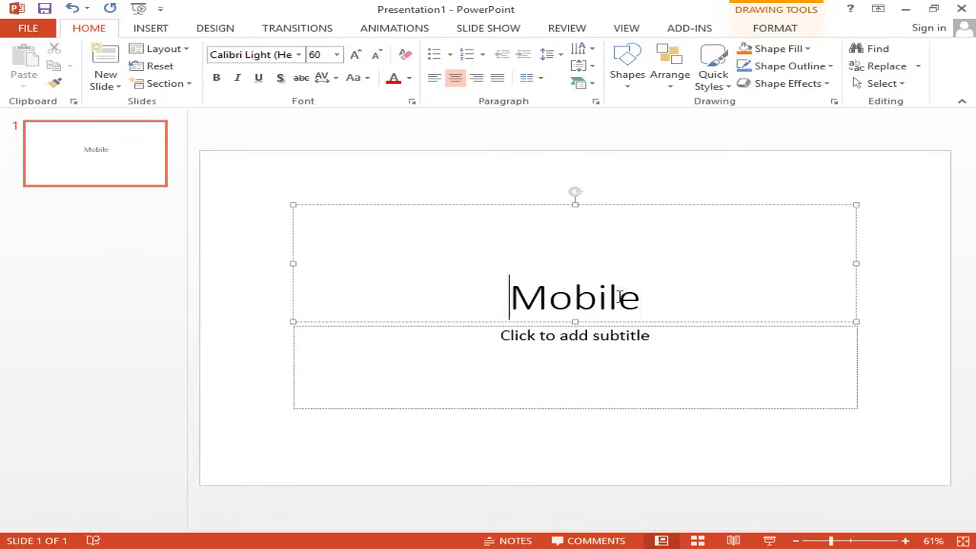
Make the title blue Adobe Fan Heiti Std B and move its box slightly higher
double_click(557, 296)
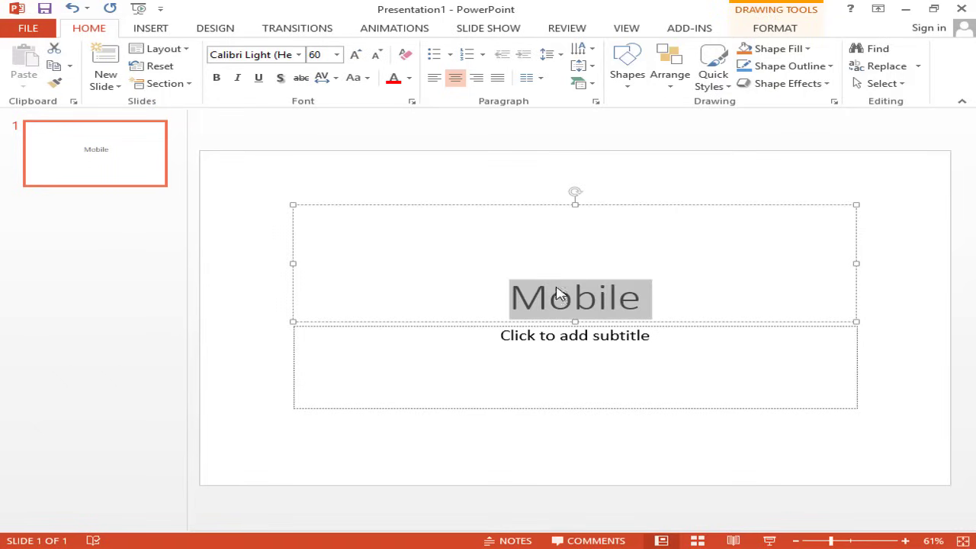
click(298, 55)
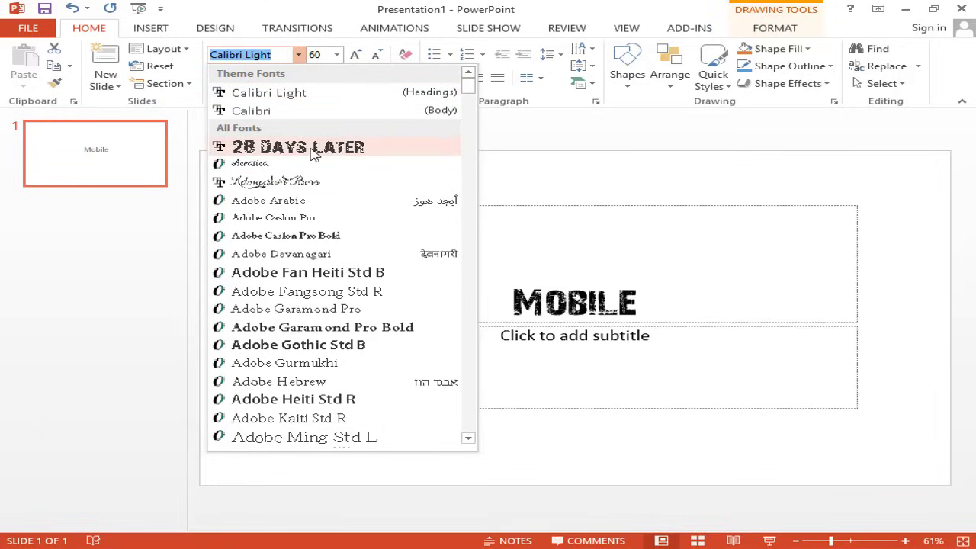
click(318, 273)
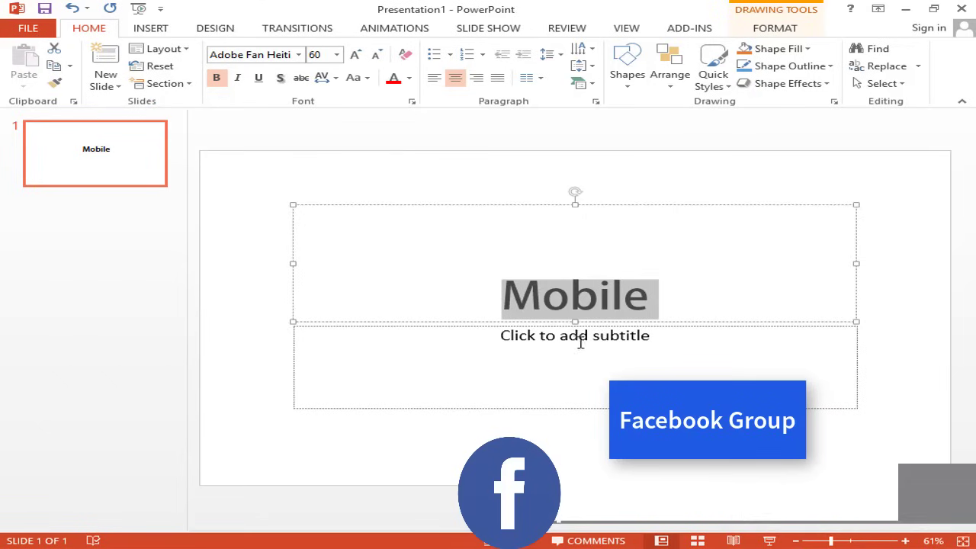
click(393, 78)
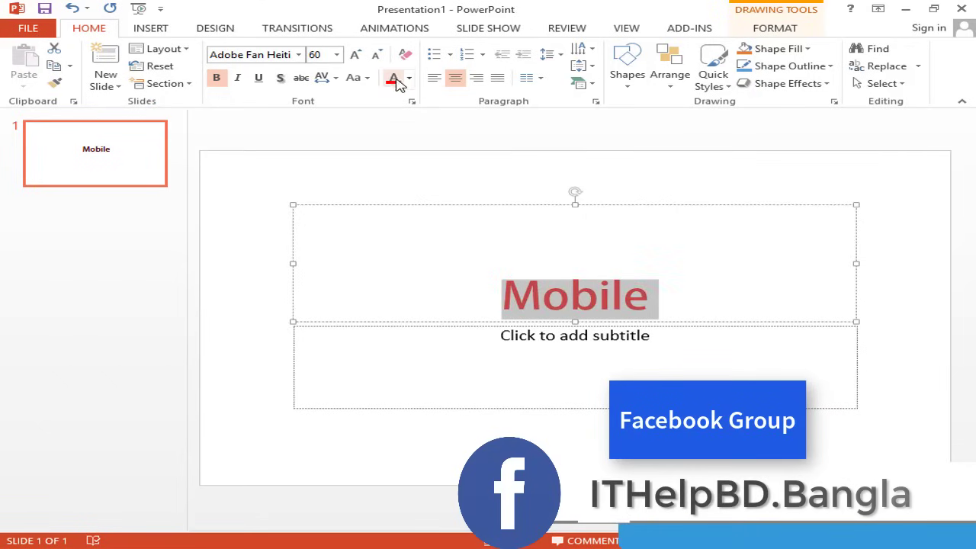
click(410, 79)
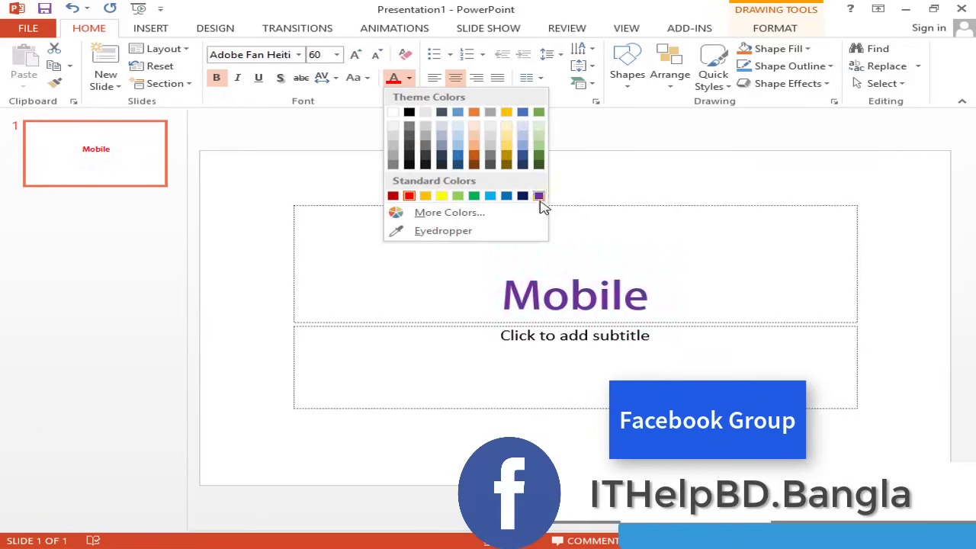
click(509, 195)
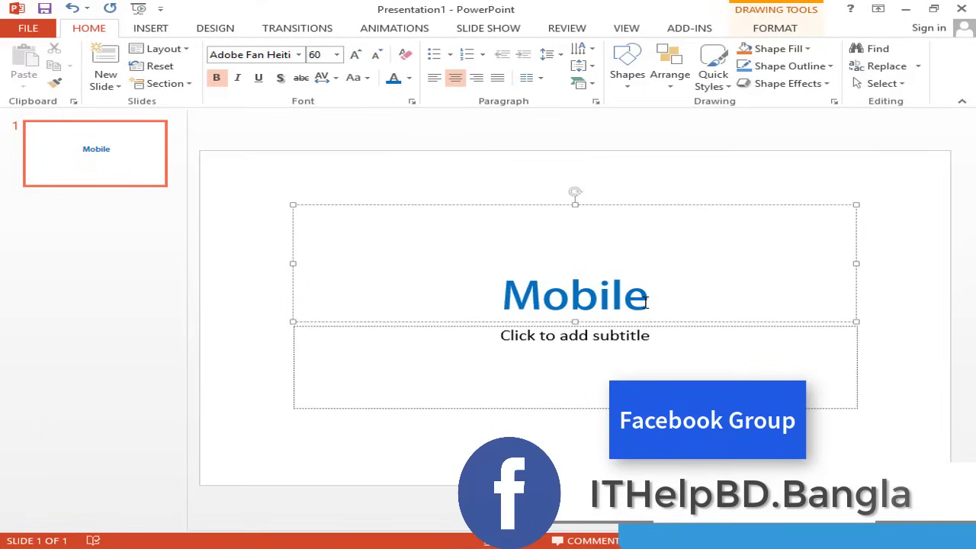
click(600, 252)
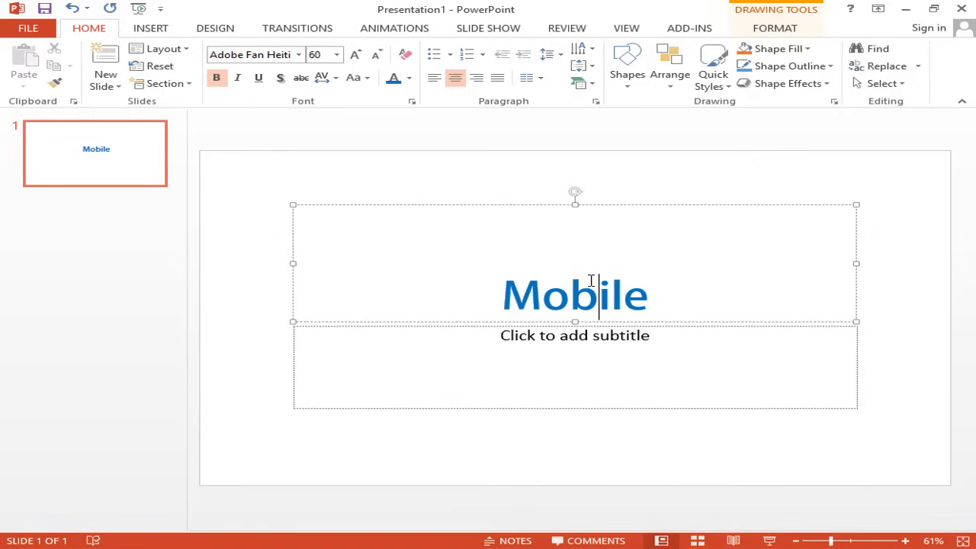
drag(627, 209, 617, 169)
Select the 'Mobile' title and raise its font size from 60 to 66 pt
key(Escape)
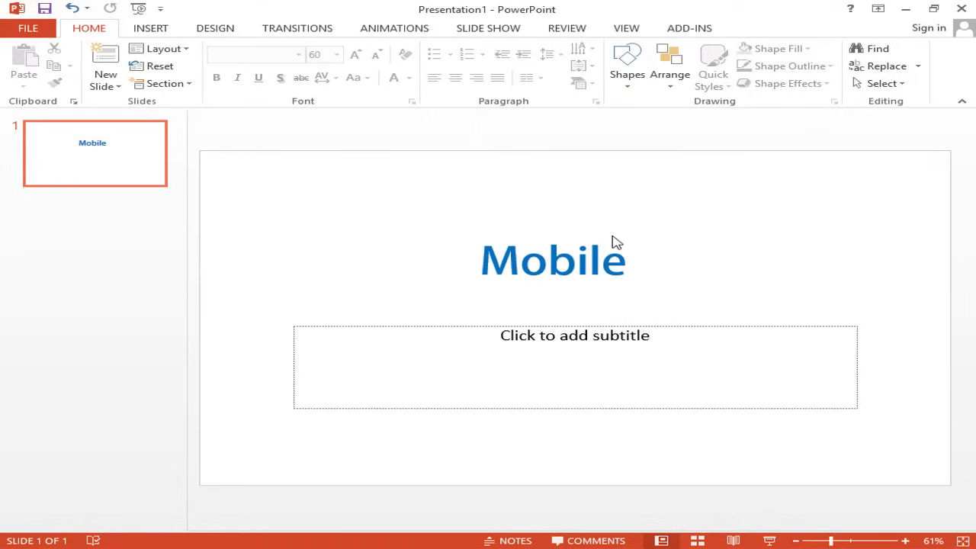
click(581, 257)
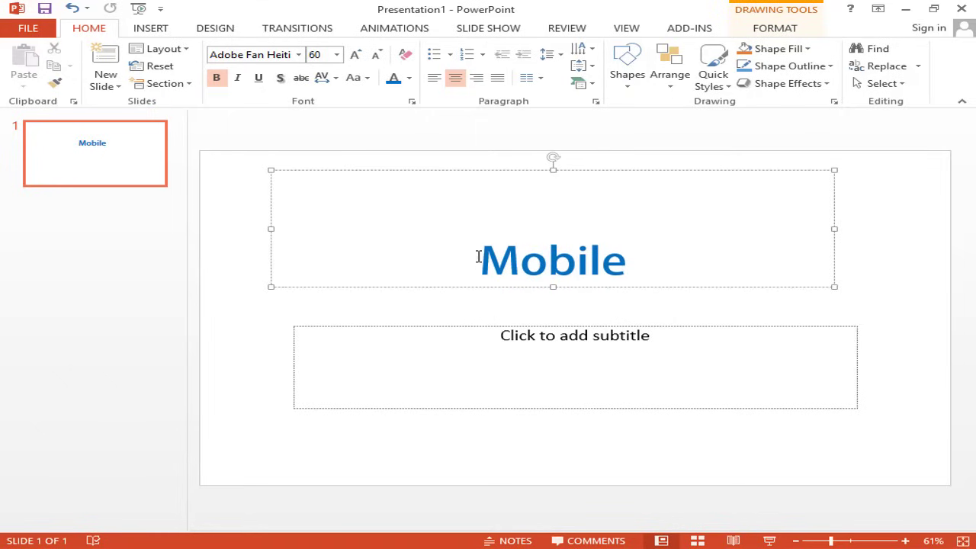
drag(478, 257, 640, 257)
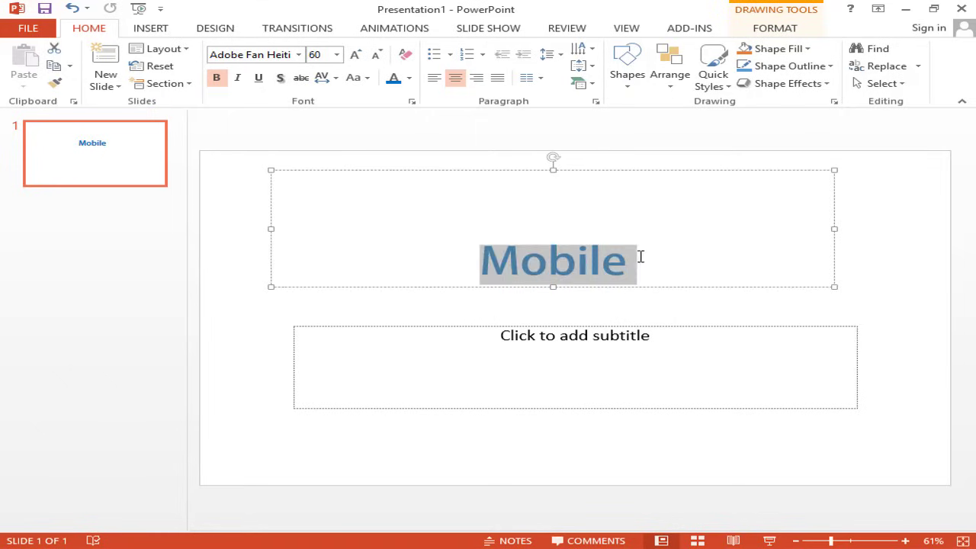
click(357, 55)
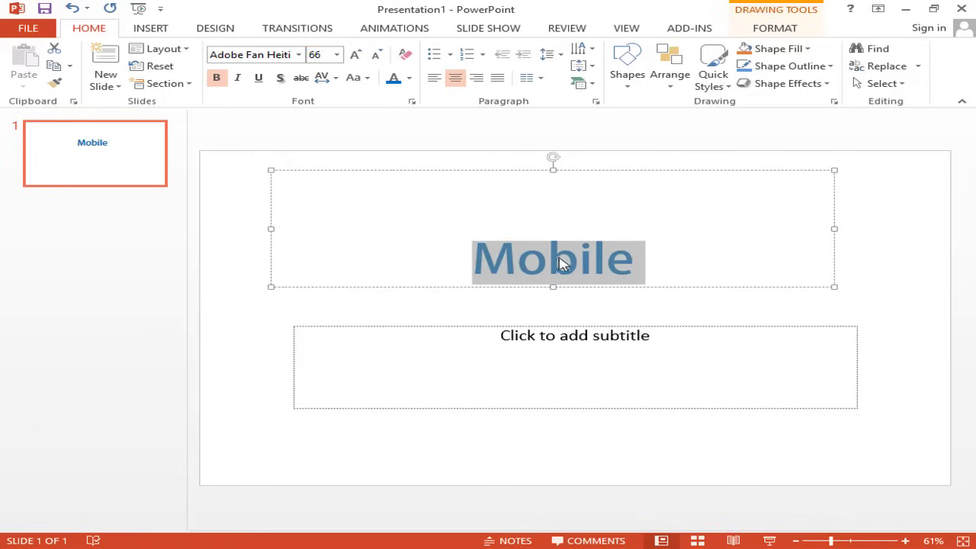
click(556, 262)
Click into the subtitle placeholder and dismiss the layout choices without changing the layout
click(581, 387)
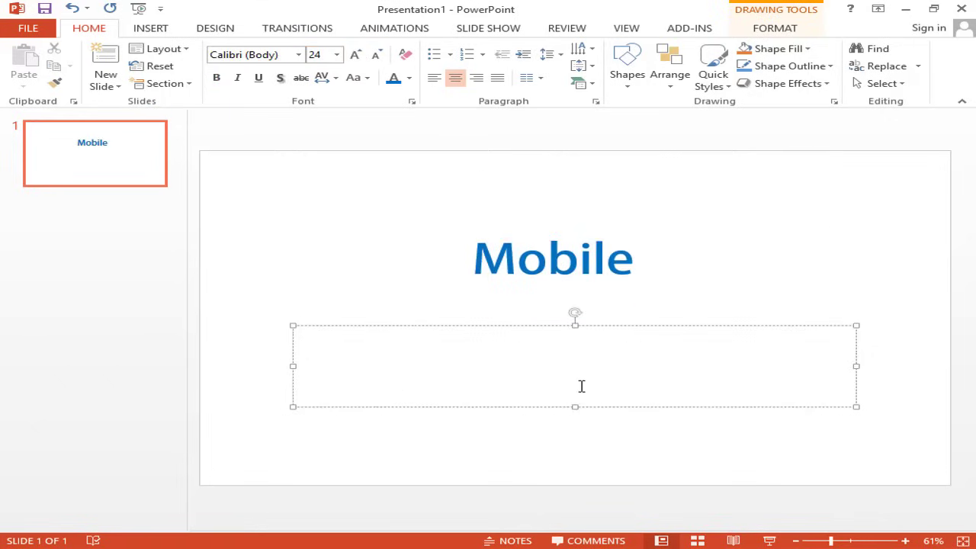
click(721, 266)
click(576, 338)
key(alt+h)
key(l)
key(Escape)
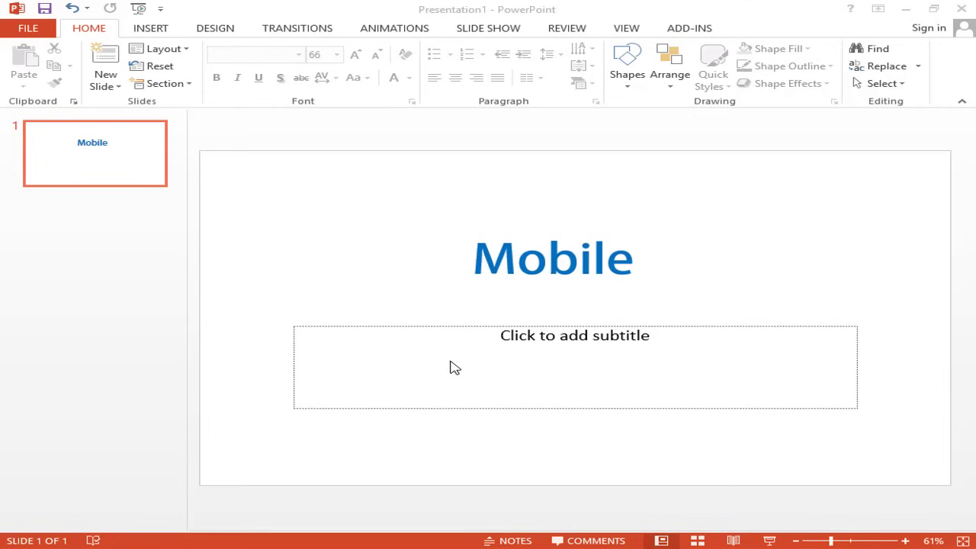
click(162, 534)
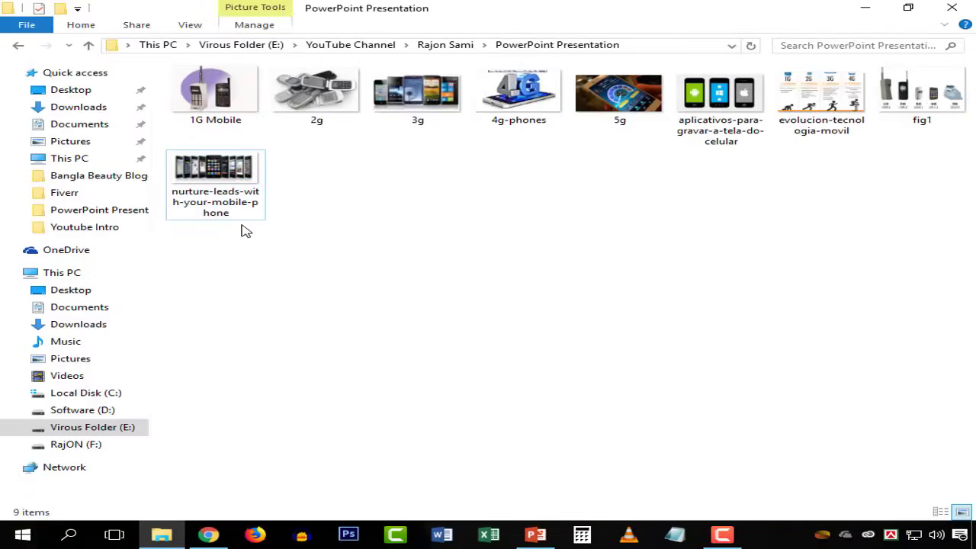
click(263, 214)
drag(209, 194, 562, 372)
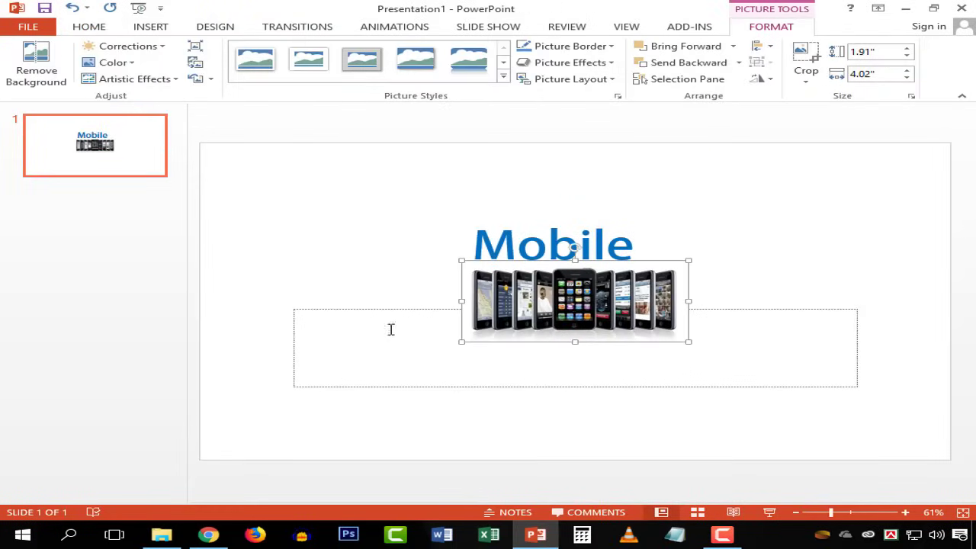
drag(579, 296, 607, 329)
click(716, 345)
click(571, 327)
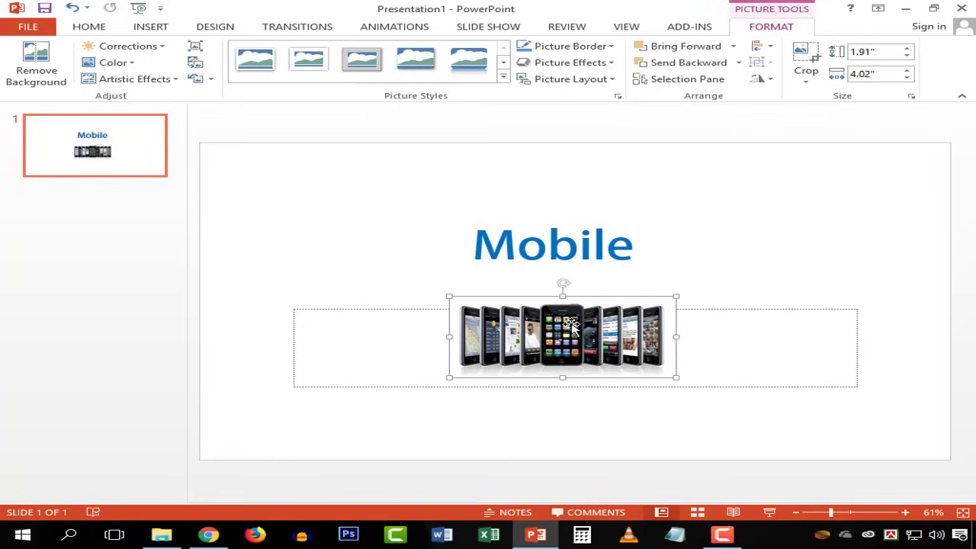
key(Delete)
click(572, 326)
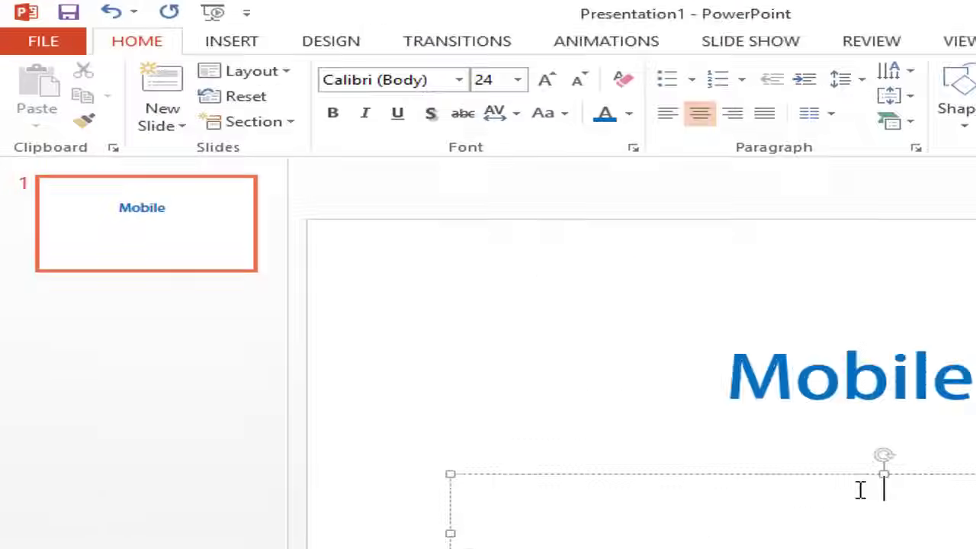
Insert the nurture-leads-with-your-mobile-phone picture onto slide 1
click(298, 60)
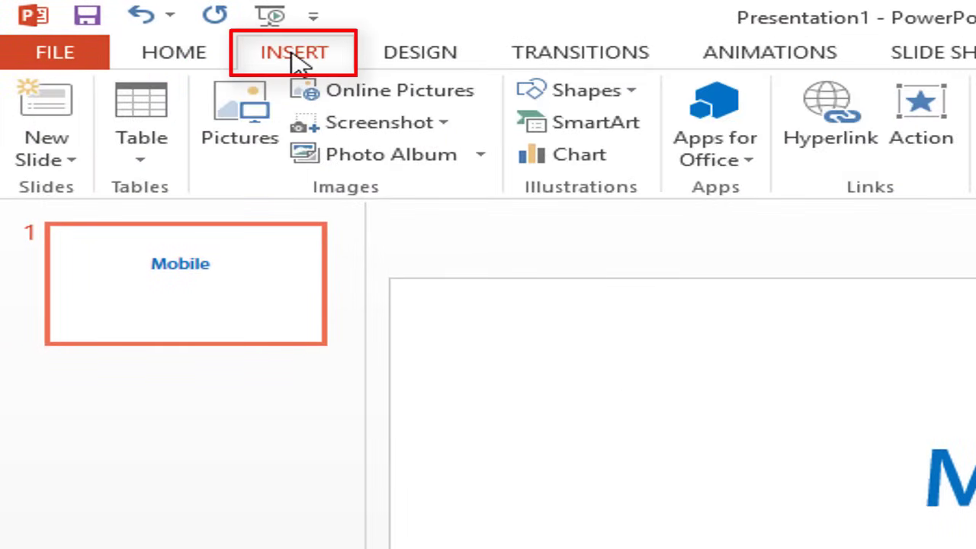
click(244, 136)
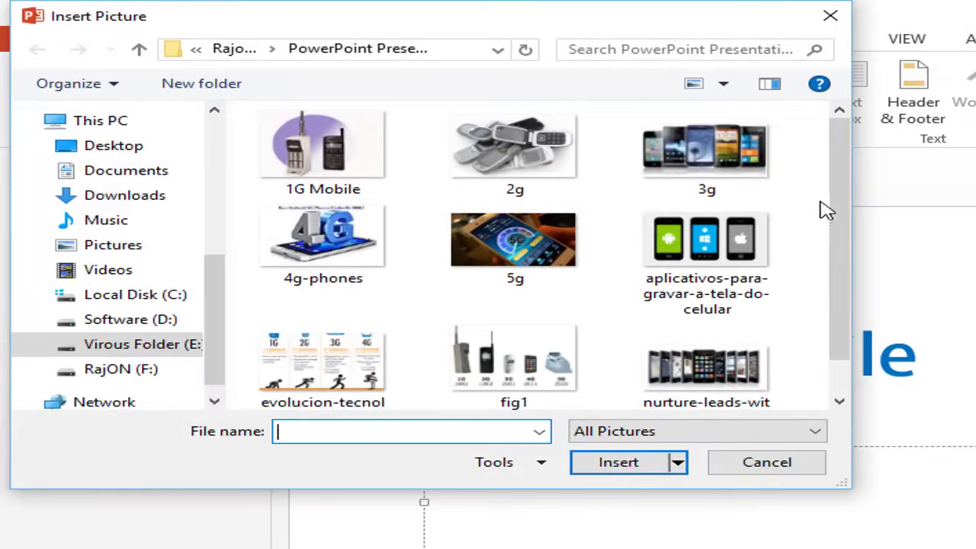
scroll(848, 296, down, 1)
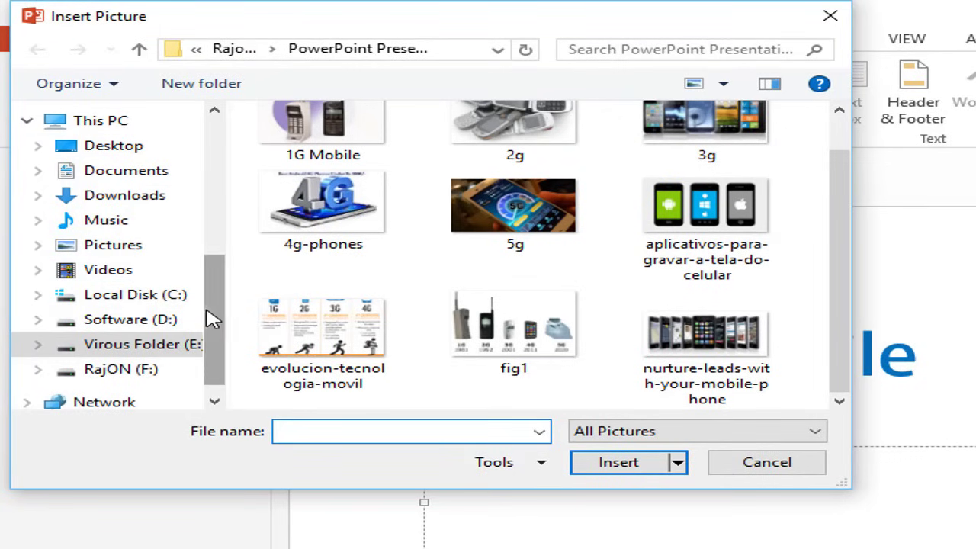
scroll(216, 306, down, 1)
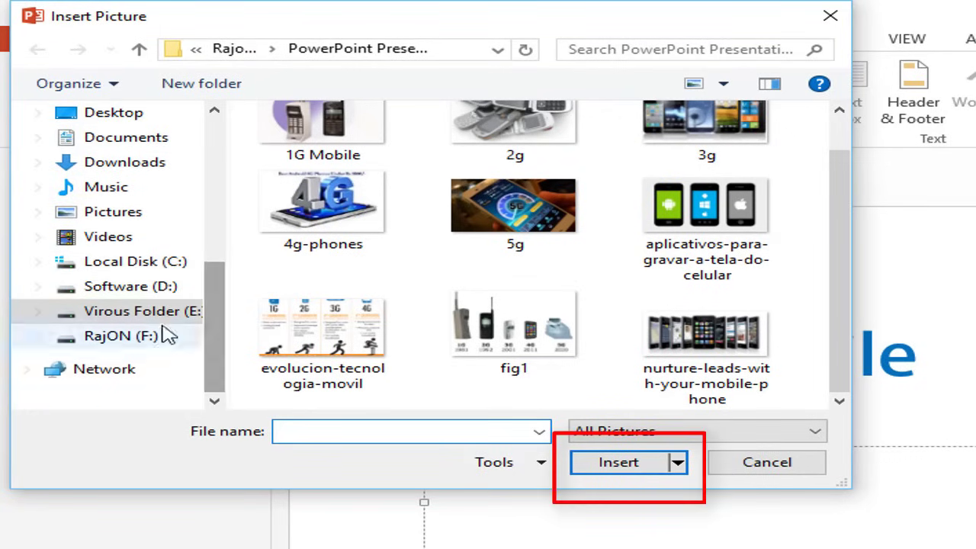
double_click(722, 347)
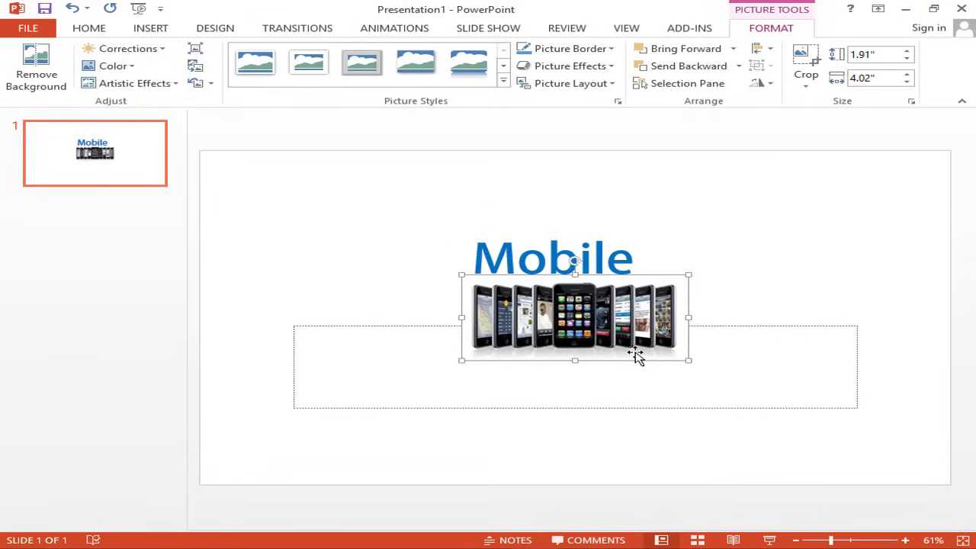
Move the phones picture under the title, enlarge and centre it, and nudge the title higher
drag(613, 326, 582, 369)
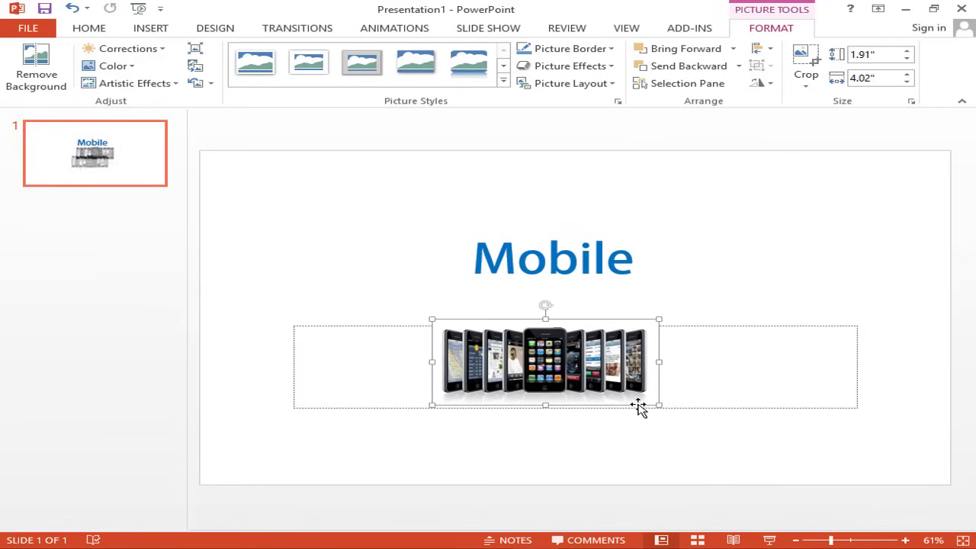
drag(657, 405, 720, 410)
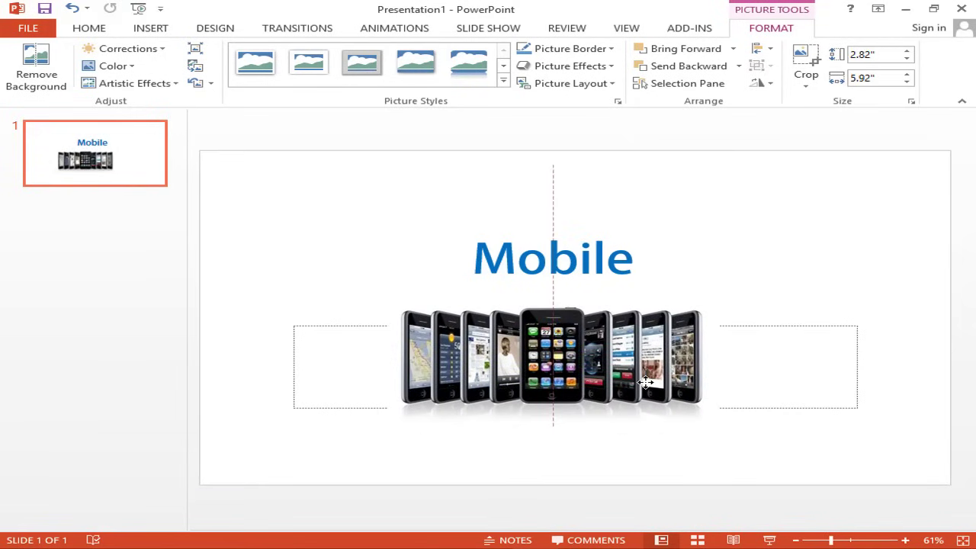
drag(634, 348, 633, 336)
drag(605, 167, 605, 158)
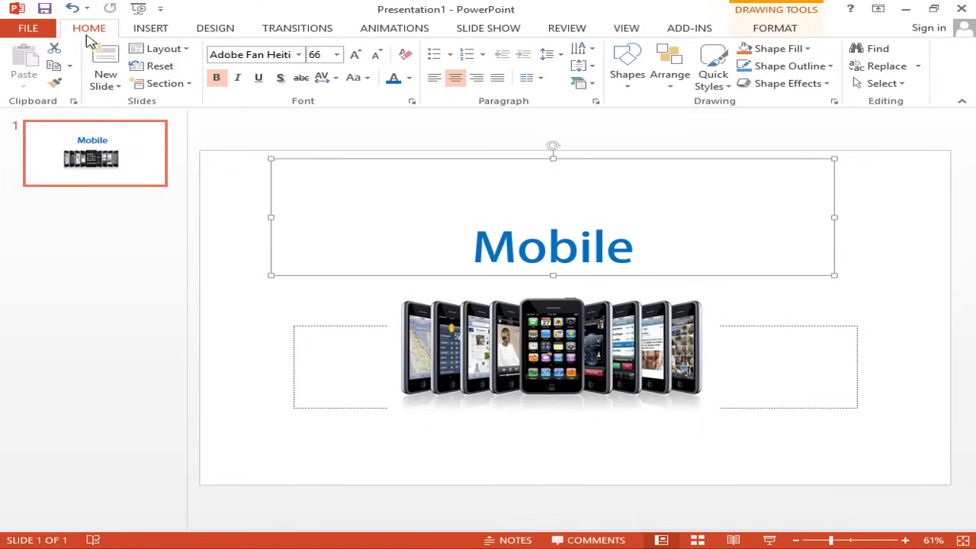
Insert a new Title and Content slide after the Mobile title slide
click(104, 80)
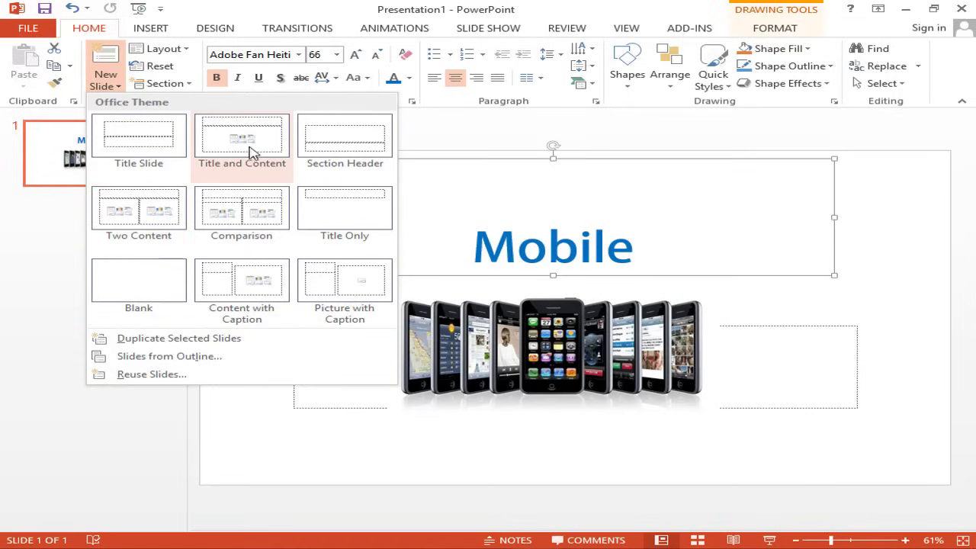
click(240, 169)
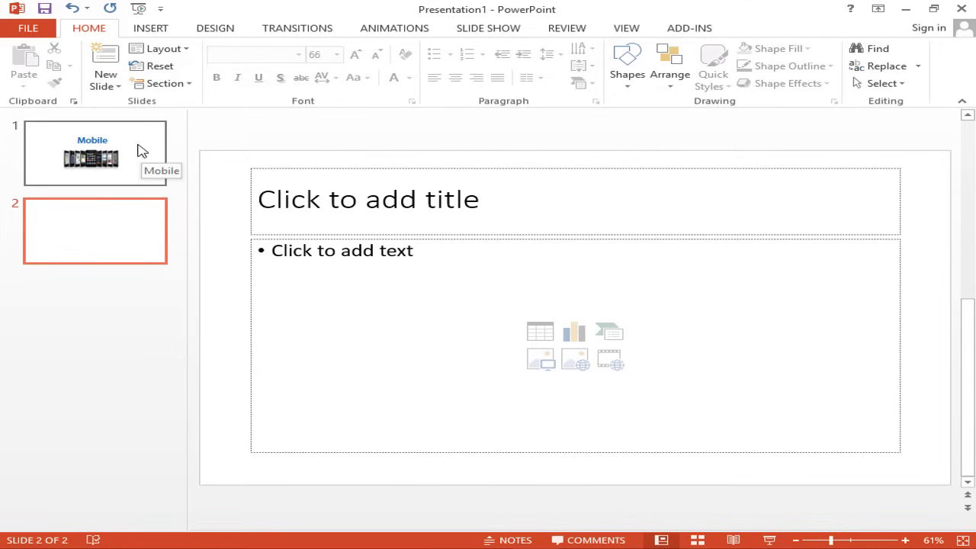
click(141, 150)
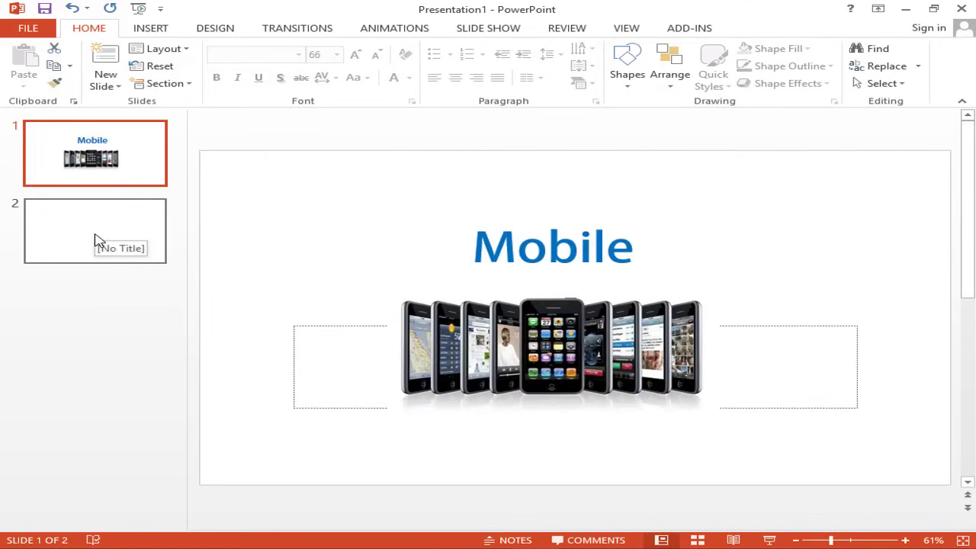
click(99, 241)
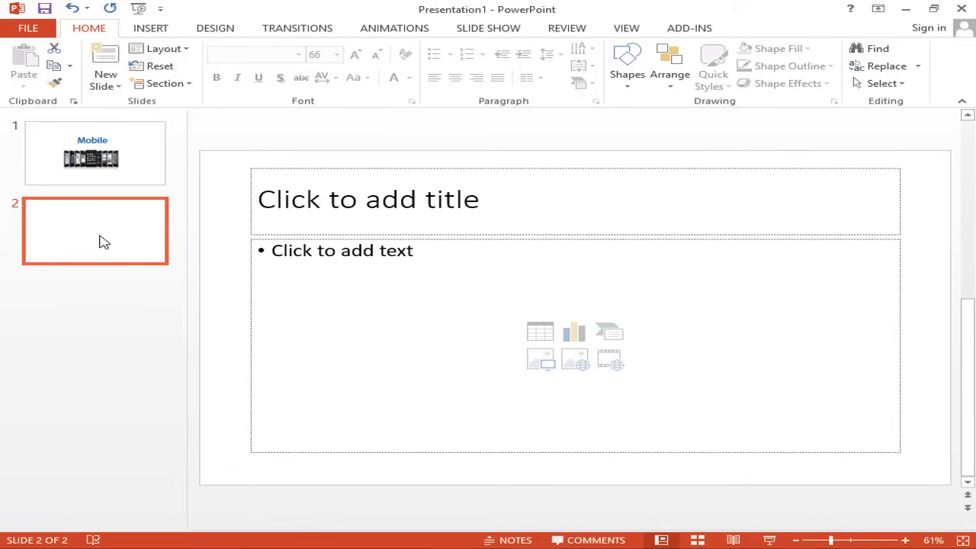
Title slide 2 'About Mobile' and make the title bold
click(389, 202)
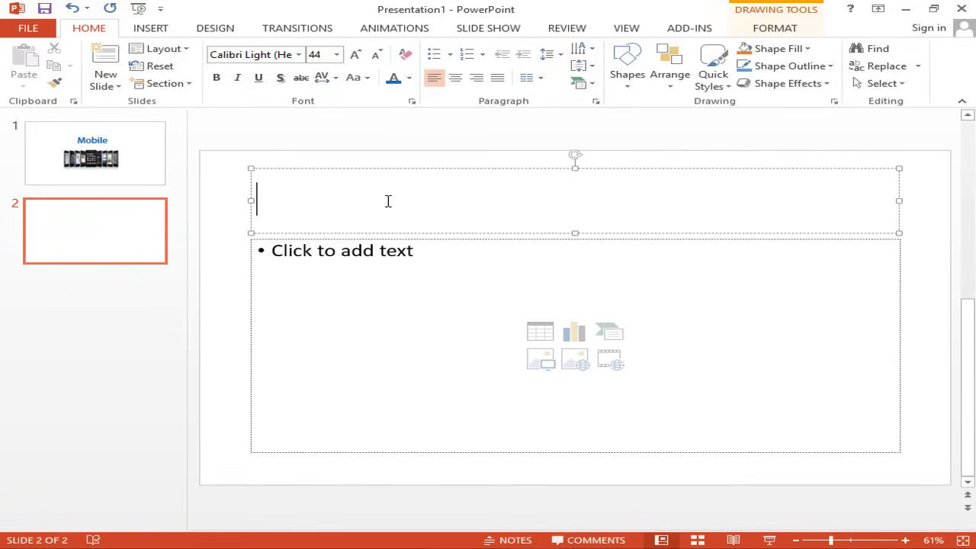
text(A)
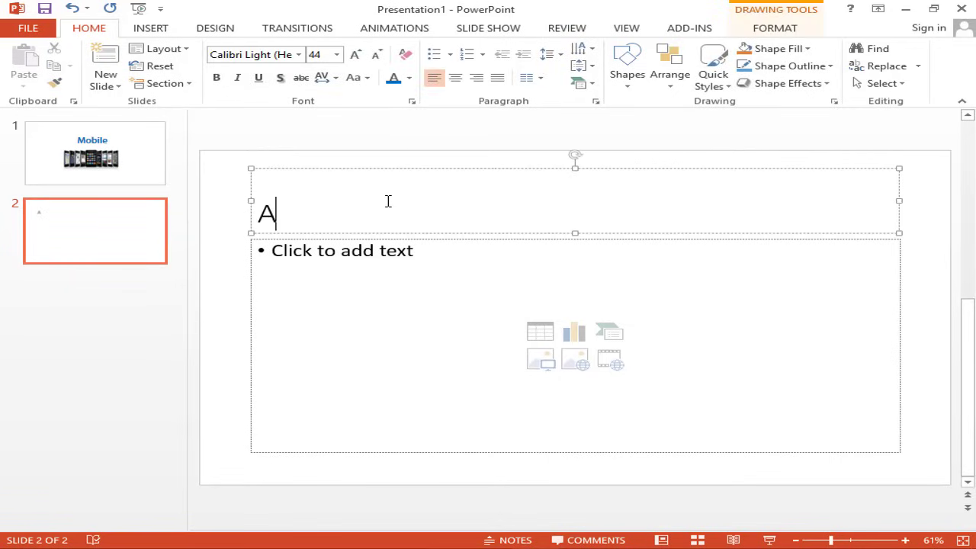
text(bout Mob)
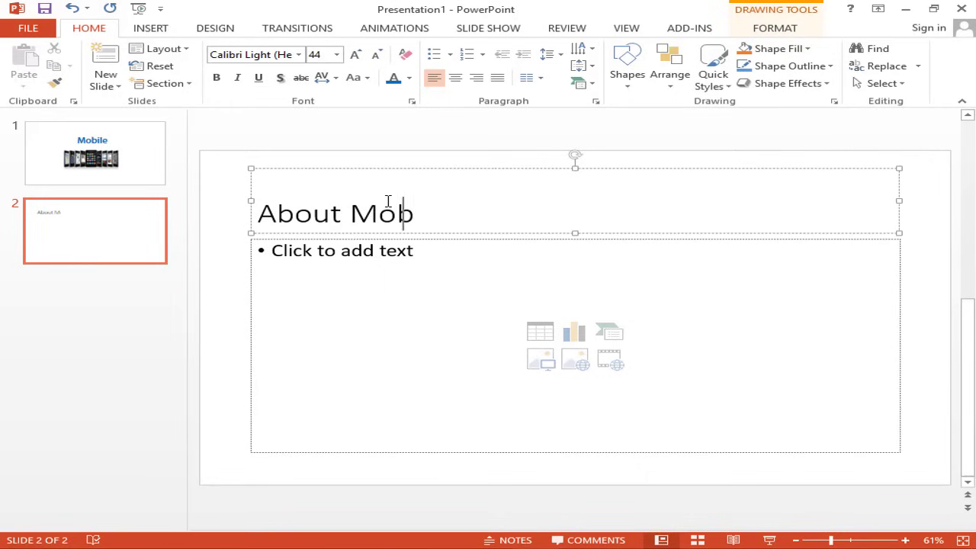
text(ile Phone)
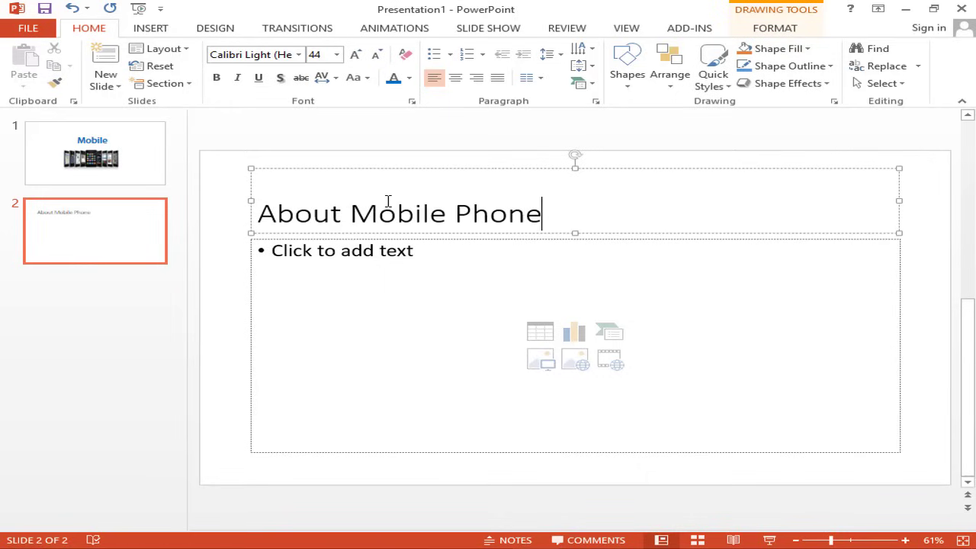
key(BackSpace)
key(BackSpace)
key(BackSpace)
key(BackSpace)
key(BackSpace)
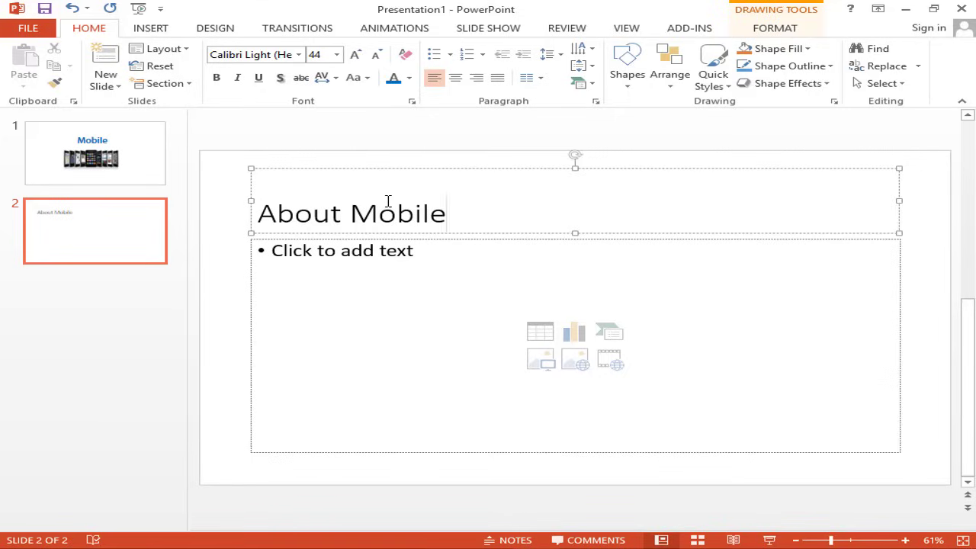
click(306, 254)
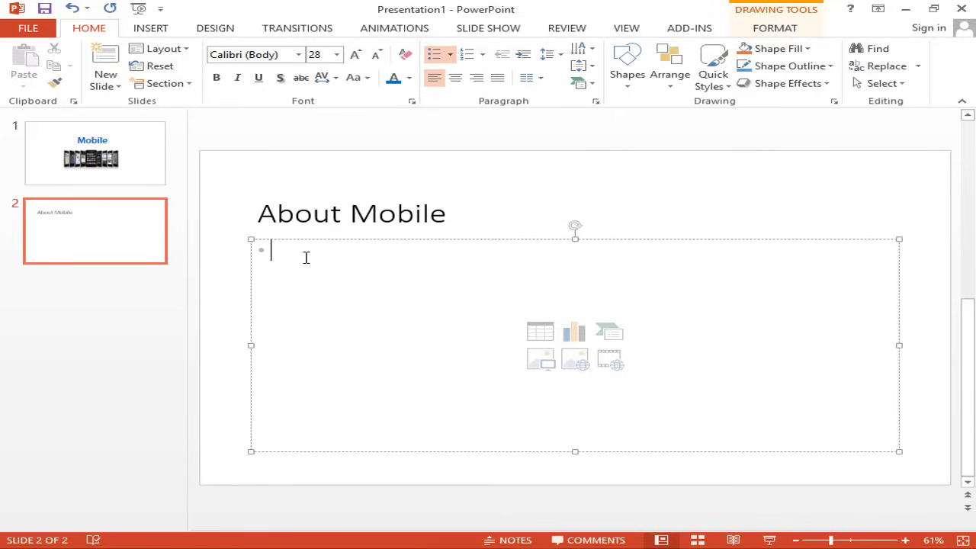
click(330, 216)
key(ctrl+a)
key(ctrl+b)
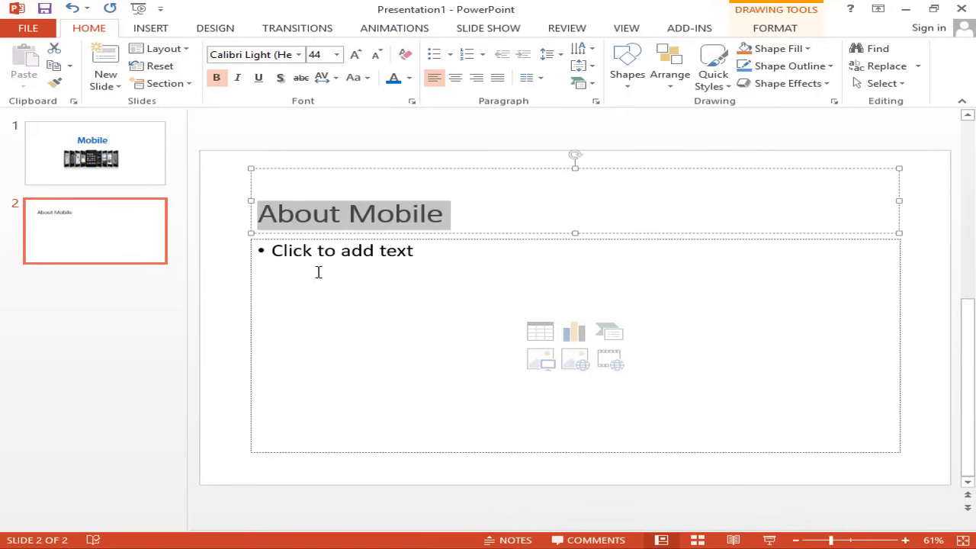
Clear the bullet and stray letters from slide 2's body placeholder
click(315, 259)
key(BackSpace)
text(Mo)
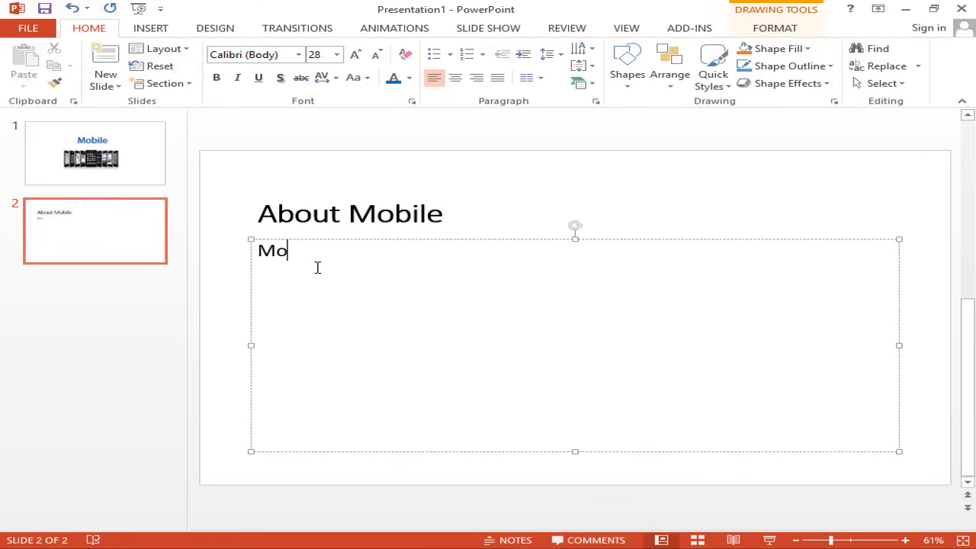
key(ctrl+a)
key(ctrl+x)
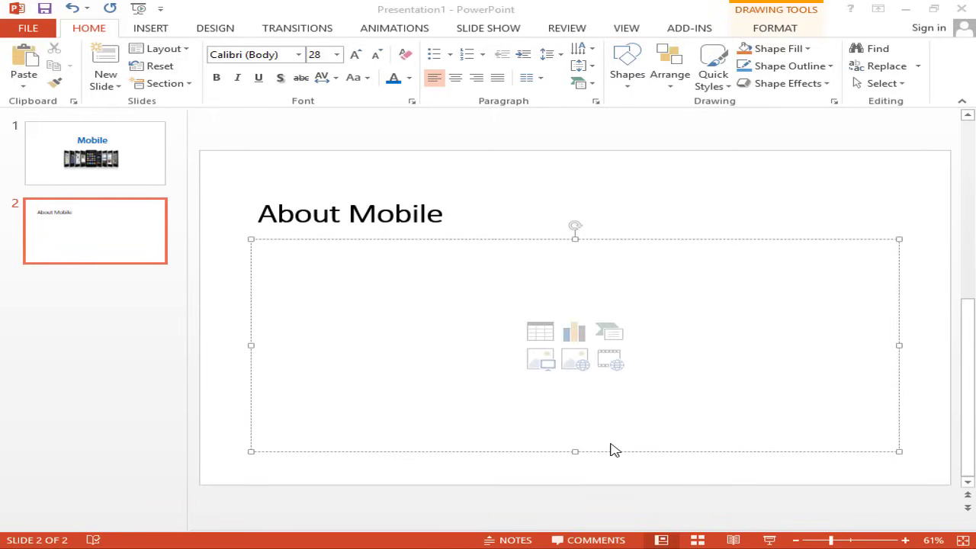
click(282, 258)
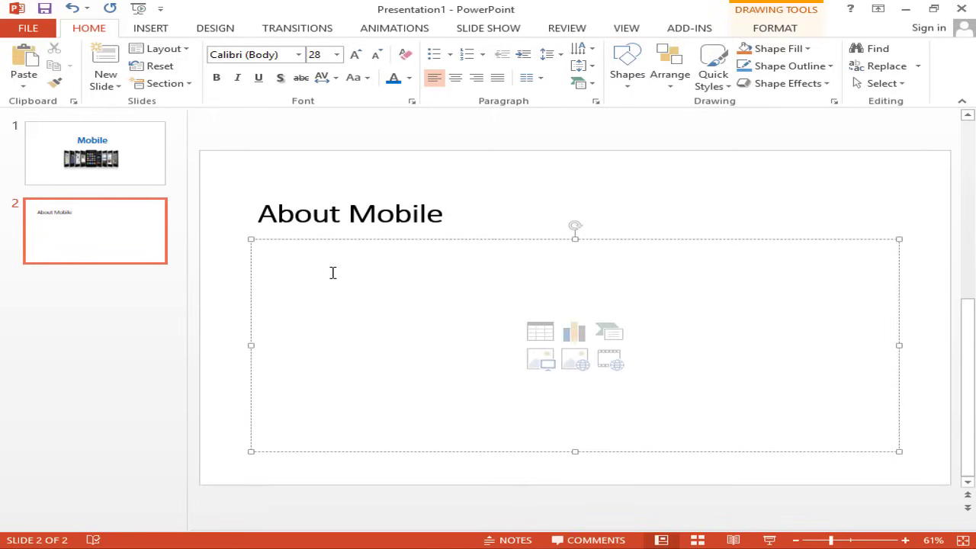
Copy the Techopedia mobile phone definition from Chrome and paste it into the body
key(alt+Tab)
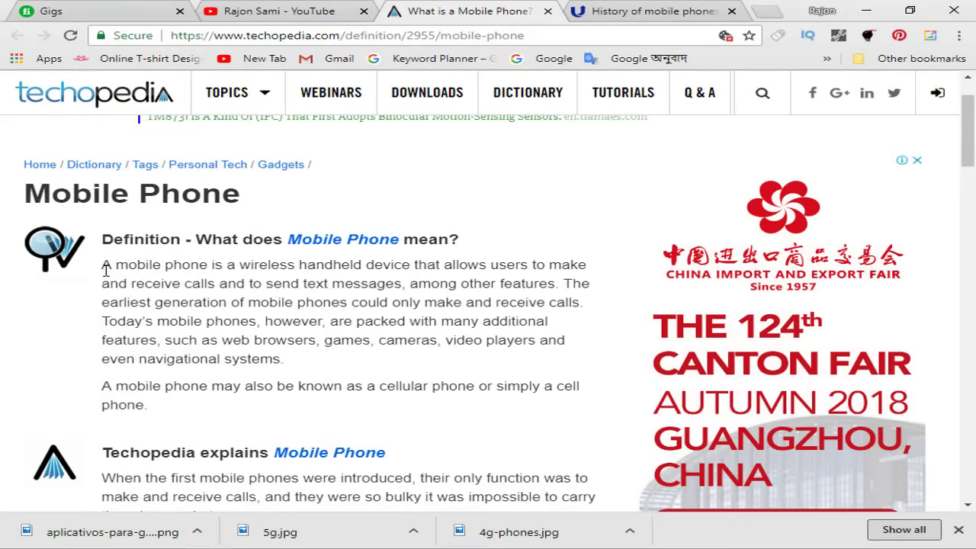
drag(105, 271, 194, 411)
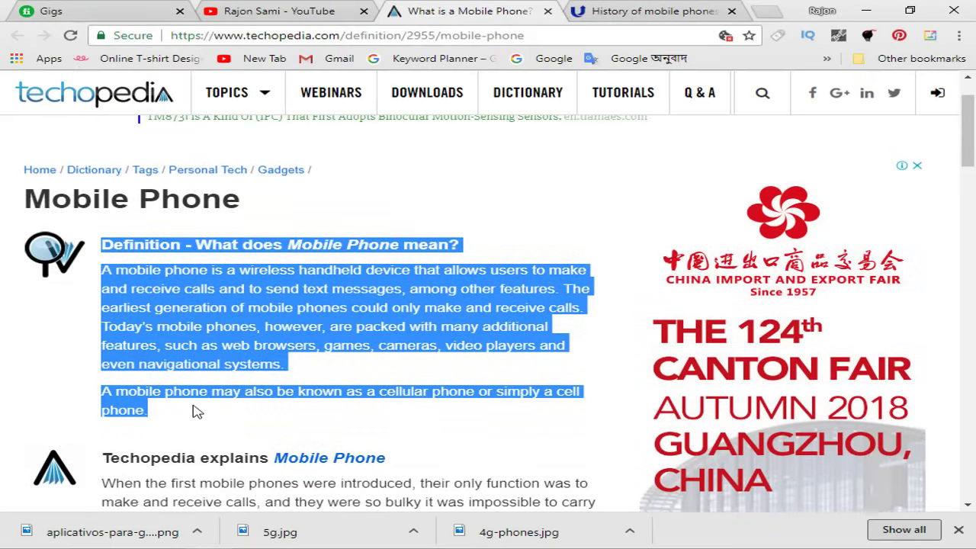
key(ctrl+c)
key(alt+Tab)
key(ctrl+v)
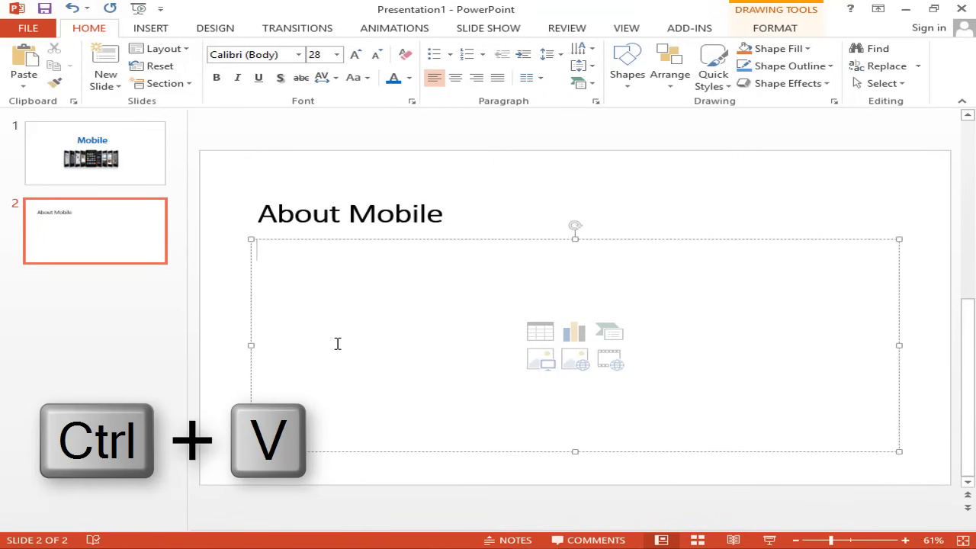
Delete the pasted Definition heading and join the two definition paragraphs into one bullet
drag(709, 270, 276, 241)
key(BackSpace)
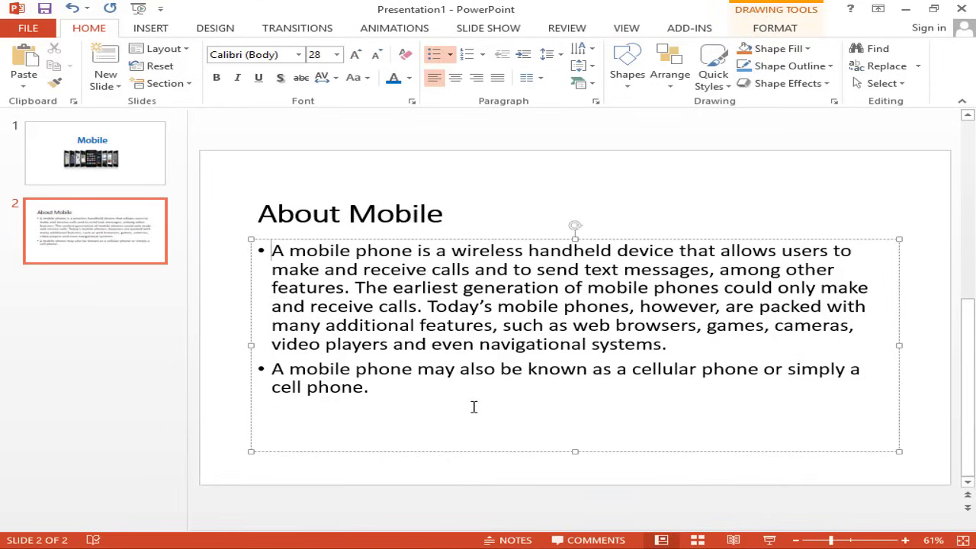
click(358, 411)
key(Return)
triple_click(271, 371)
click(273, 371)
key(BackSpace)
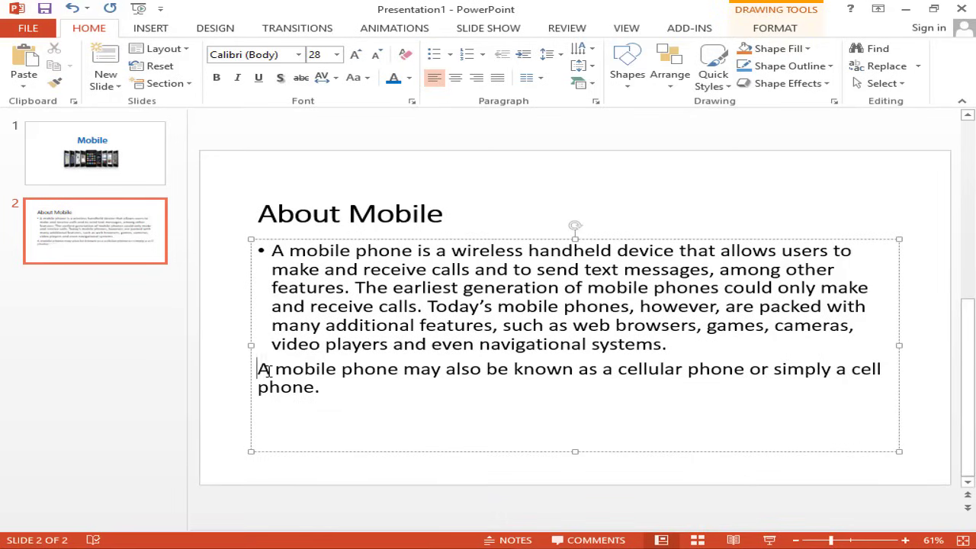
key(BackSpace)
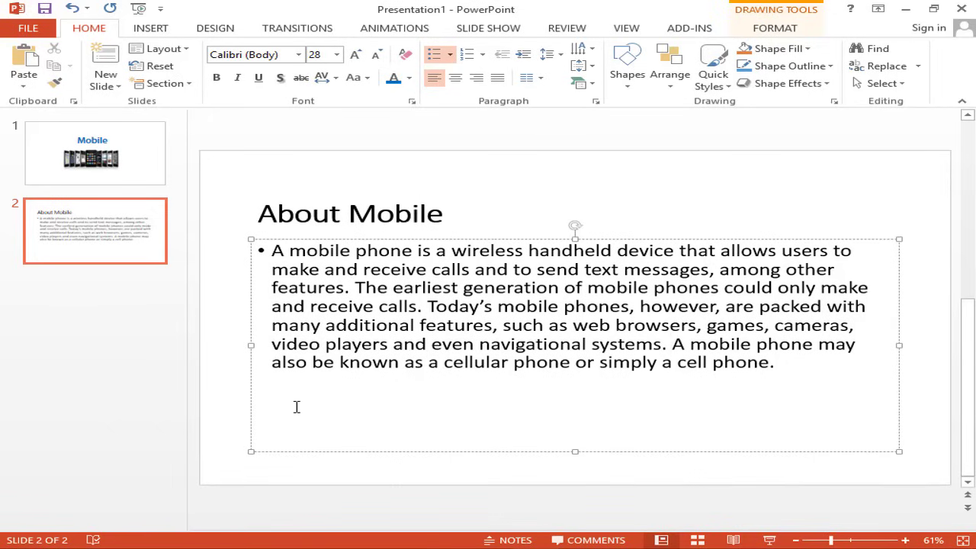
click(106, 86)
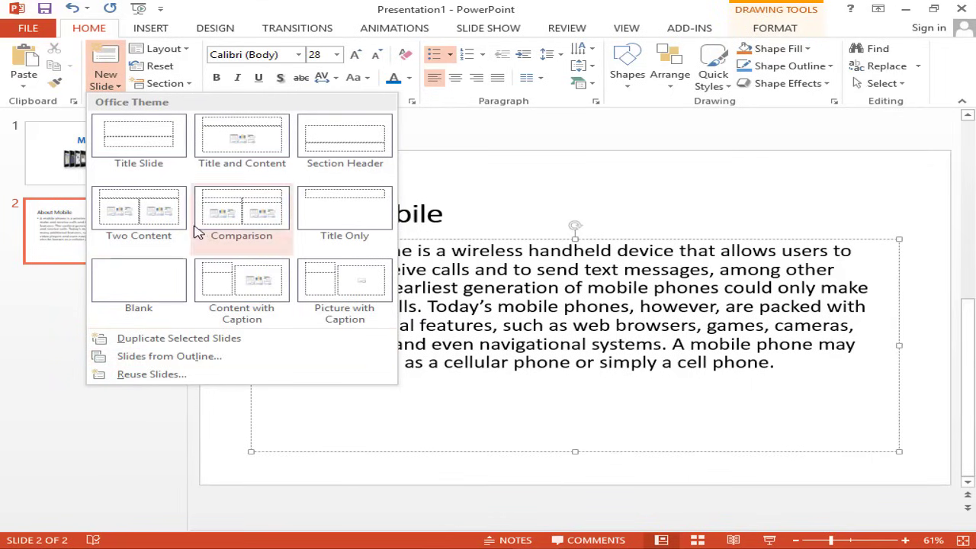
Add slide 3 titled 'MobilePhone Generation', then add a fourth slide
click(147, 223)
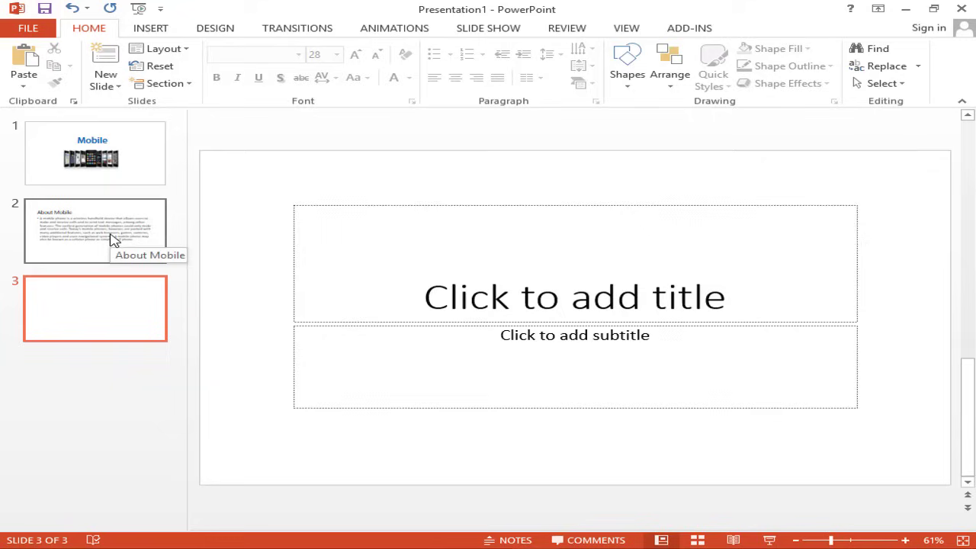
click(545, 307)
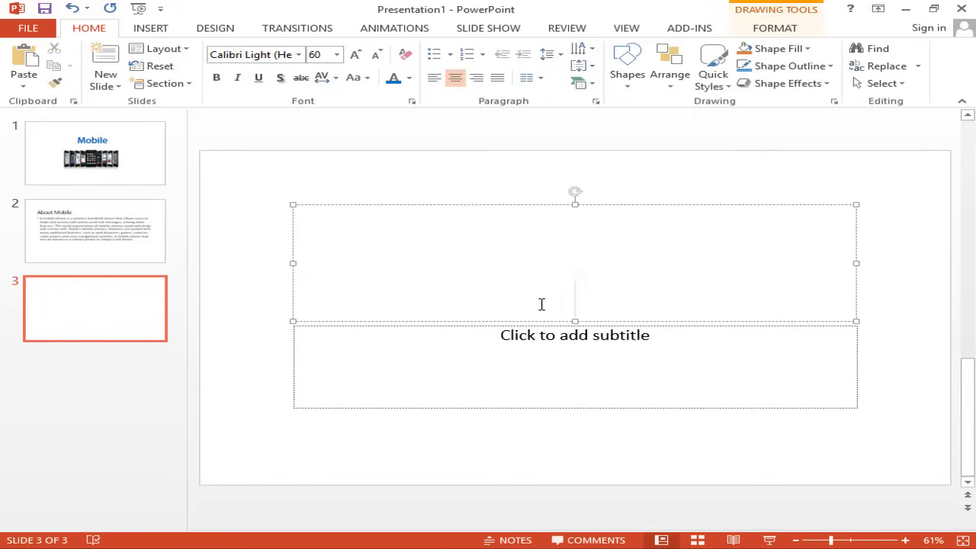
text(MobilePhone Generation)
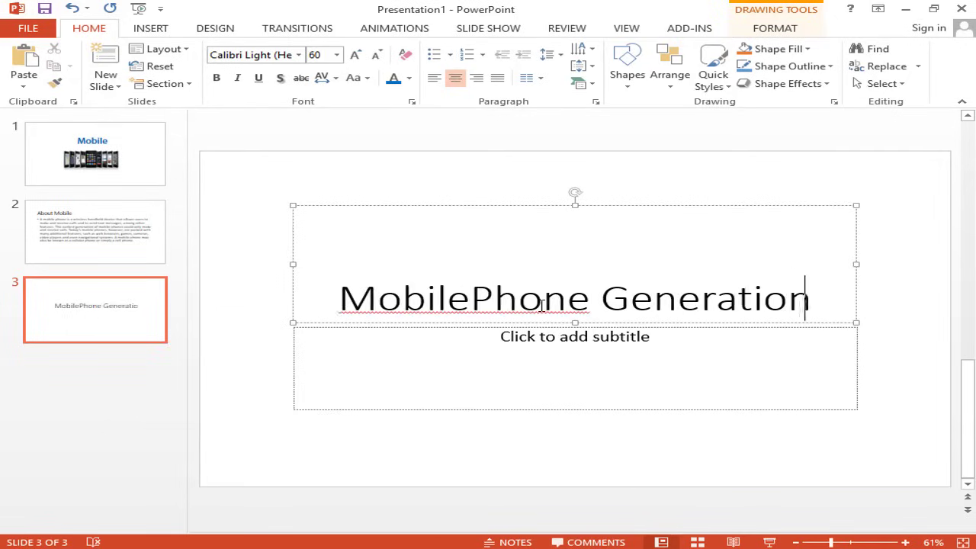
key(ctrl+m)
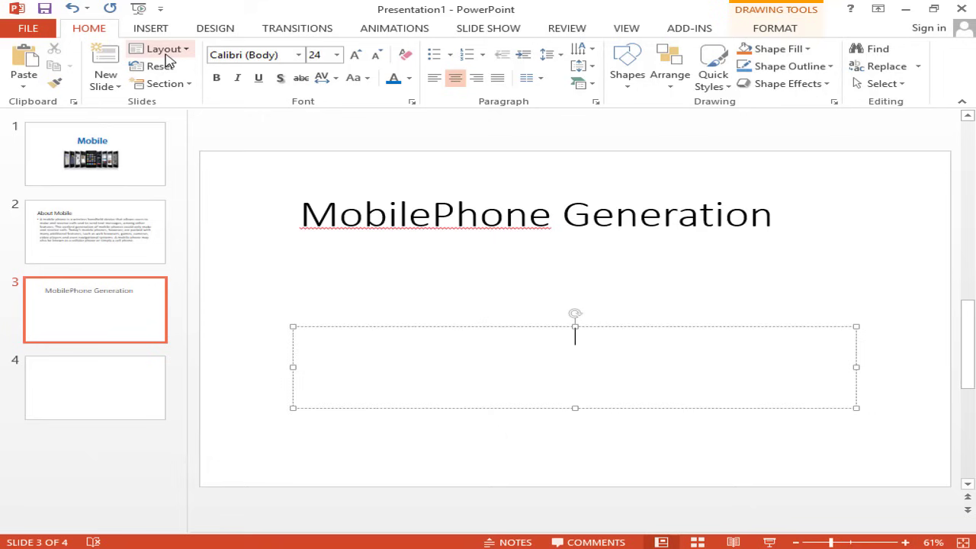
Insert the fig1 phone generations picture onto slide 3
click(152, 31)
click(122, 67)
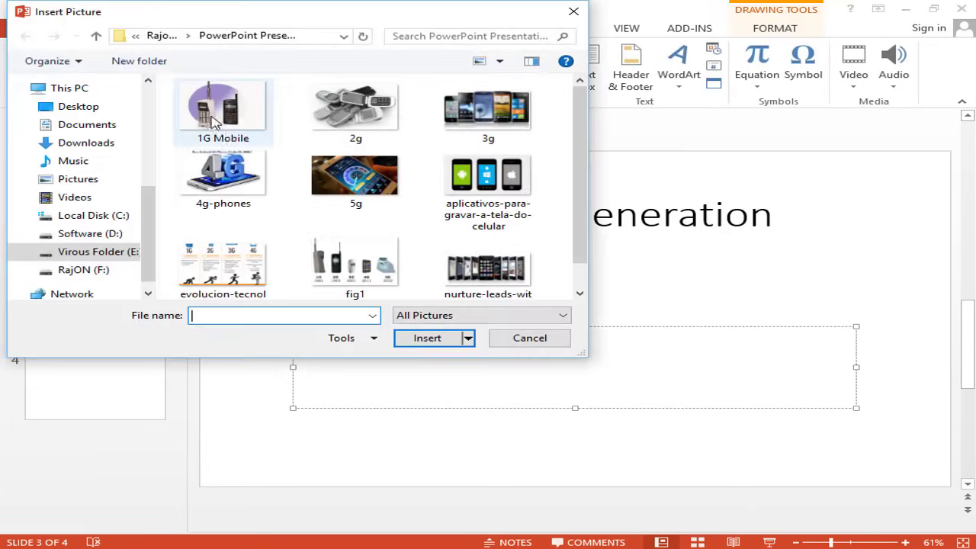
scroll(450, 270, down, 1)
click(344, 275)
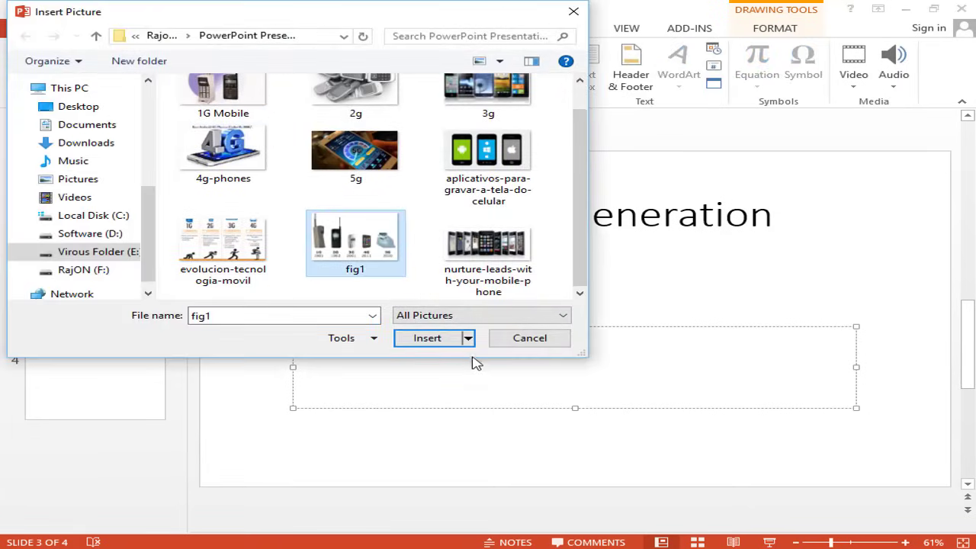
click(424, 340)
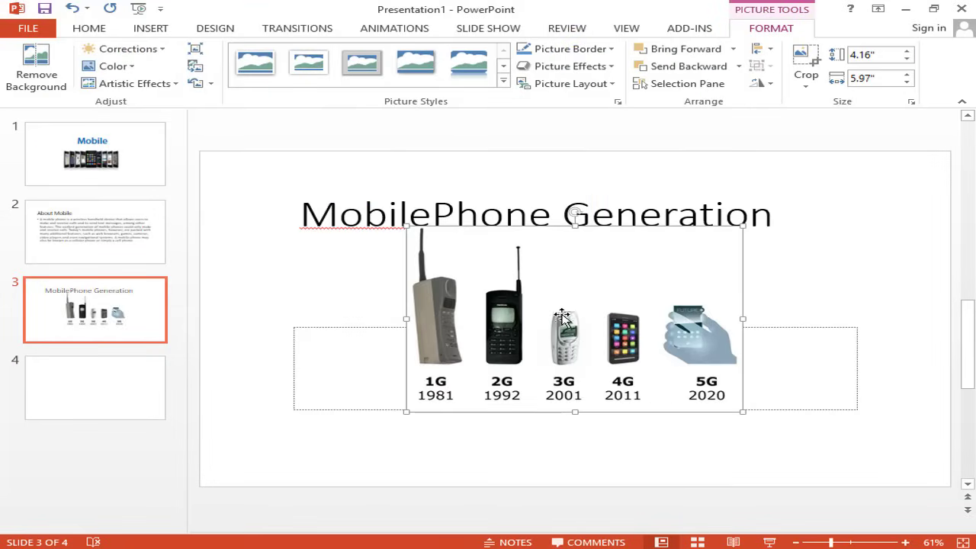
Place fig1 under the title, widen it to 8.96 inches, and nudge the title right
drag(555, 313, 434, 371)
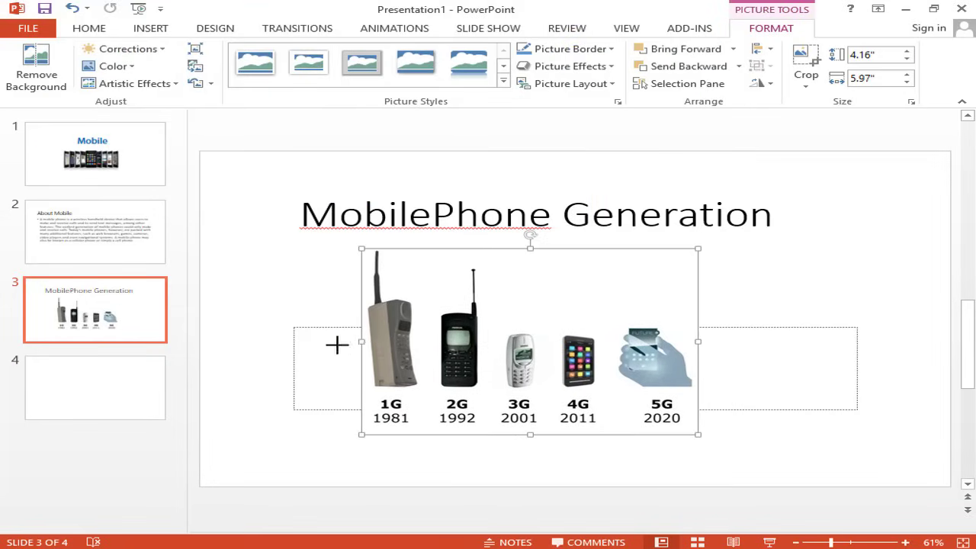
drag(336, 345, 292, 342)
drag(697, 341, 798, 340)
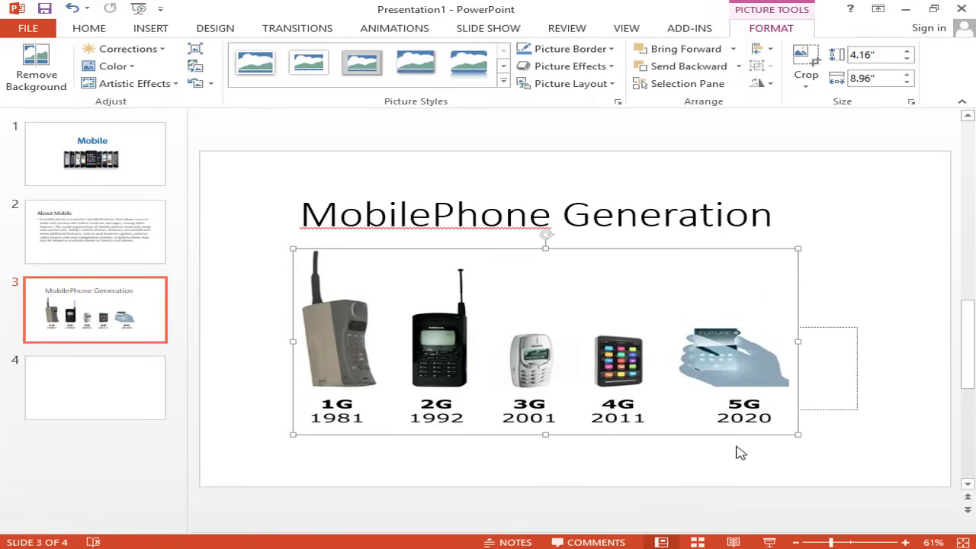
click(829, 263)
click(591, 216)
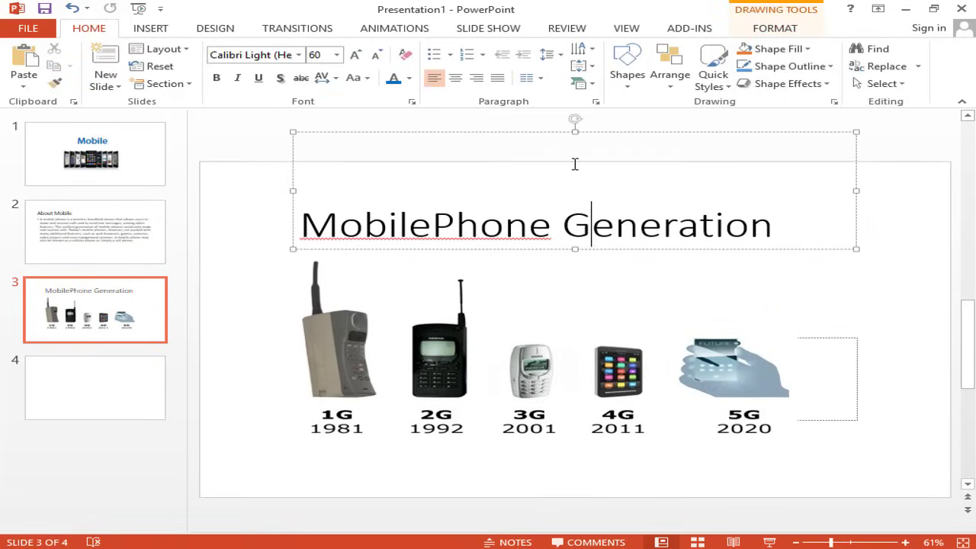
drag(617, 132, 638, 133)
click(915, 348)
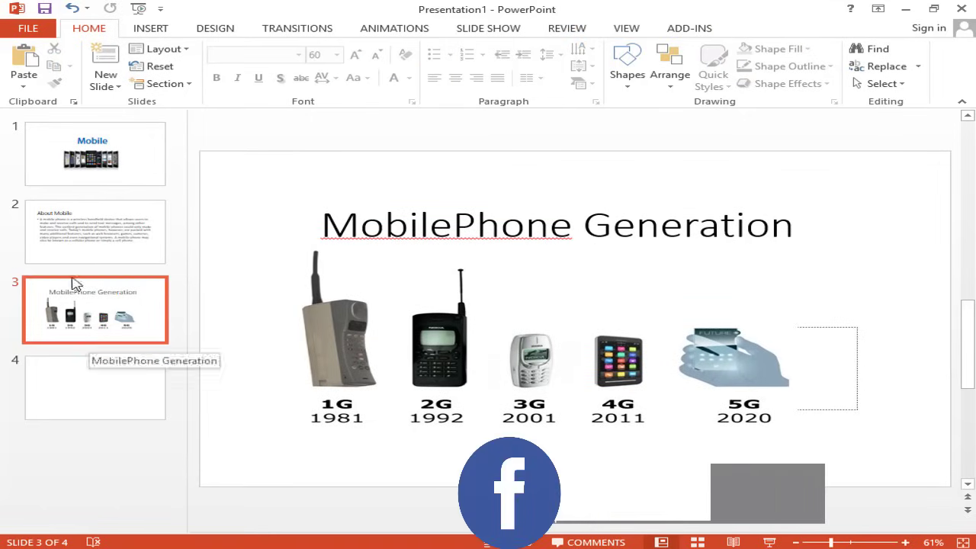
Delete the extra blank slide that was added after slide 3
click(106, 65)
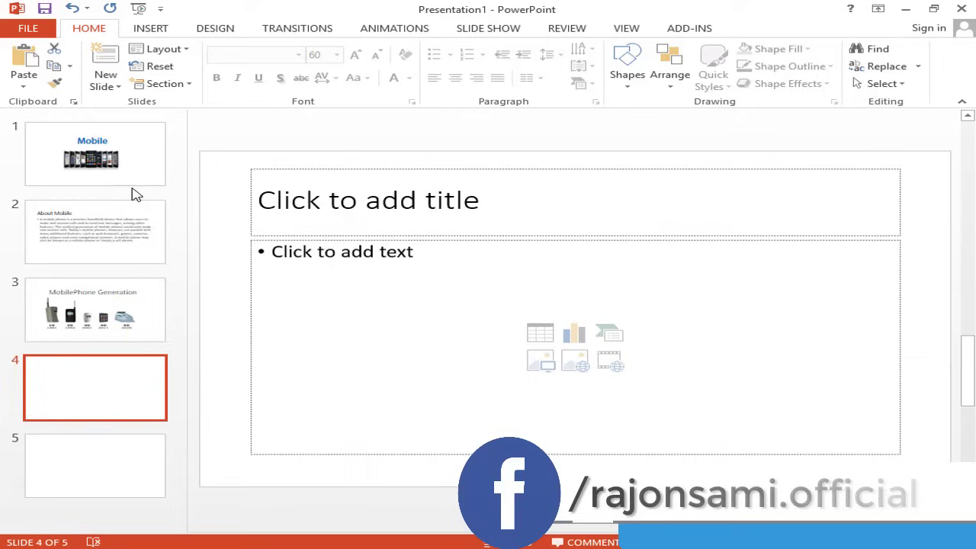
click(106, 308)
click(113, 233)
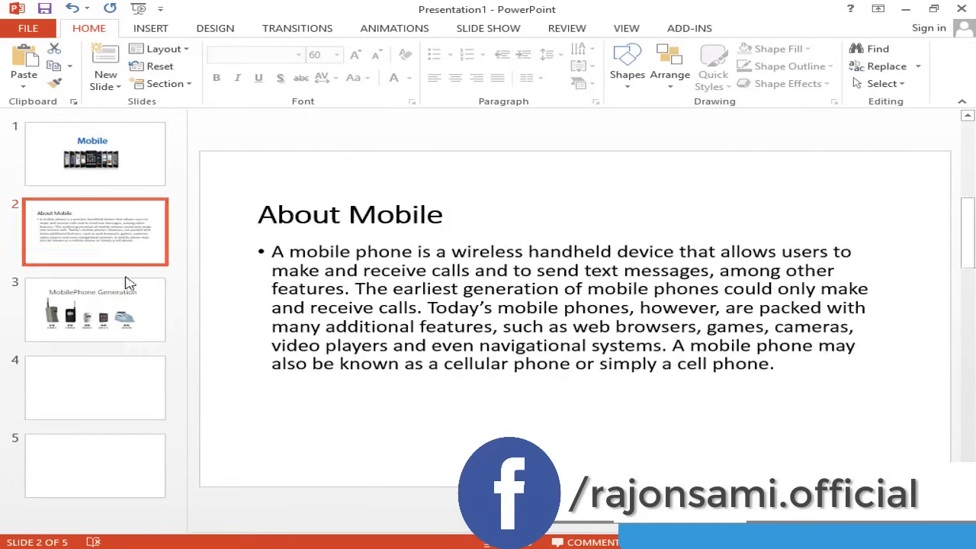
click(130, 284)
click(111, 394)
key(Delete)
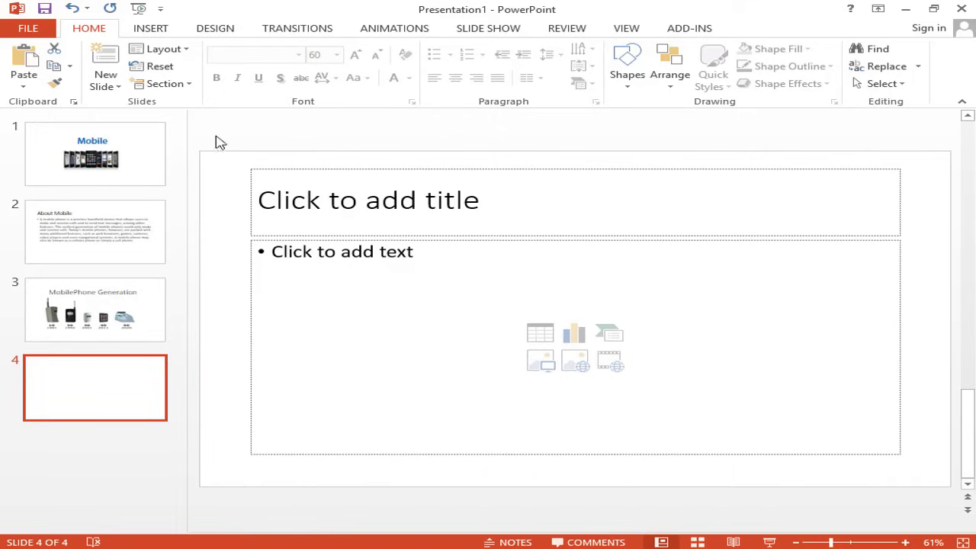
Apply the Title Only layout to slide 4
click(183, 49)
click(379, 180)
click(513, 199)
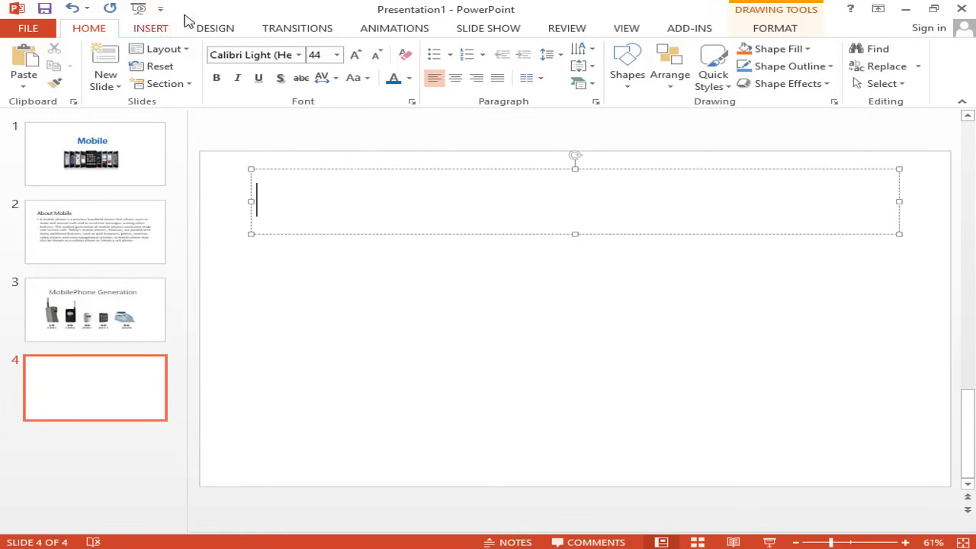
Insert the 1G–4G generations chart picture on slide 4 and enlarge it to fill the slide
click(150, 28)
click(126, 63)
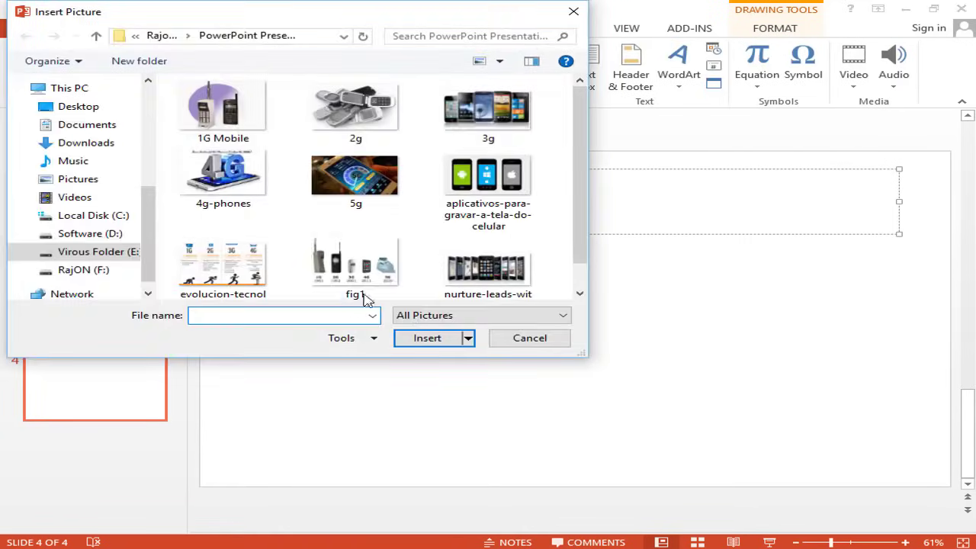
double_click(222, 267)
mouse_move(395, 261)
mouse_down()
mouse_move(536, 276)
mouse_move(547, 289)
mouse_move(446, 257)
mouse_up()
click(300, 199)
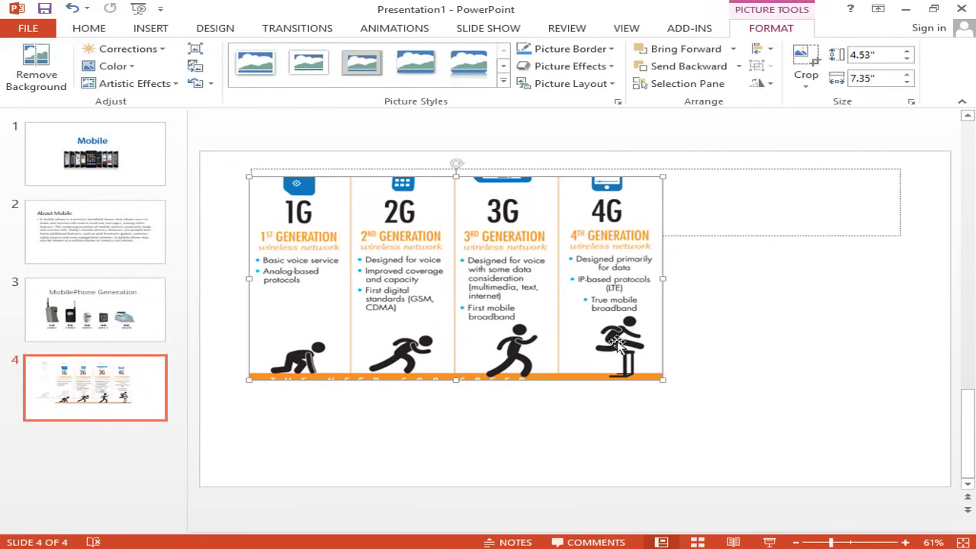
drag(663, 379, 908, 416)
Add a new slide 5 after the chart slide
click(89, 28)
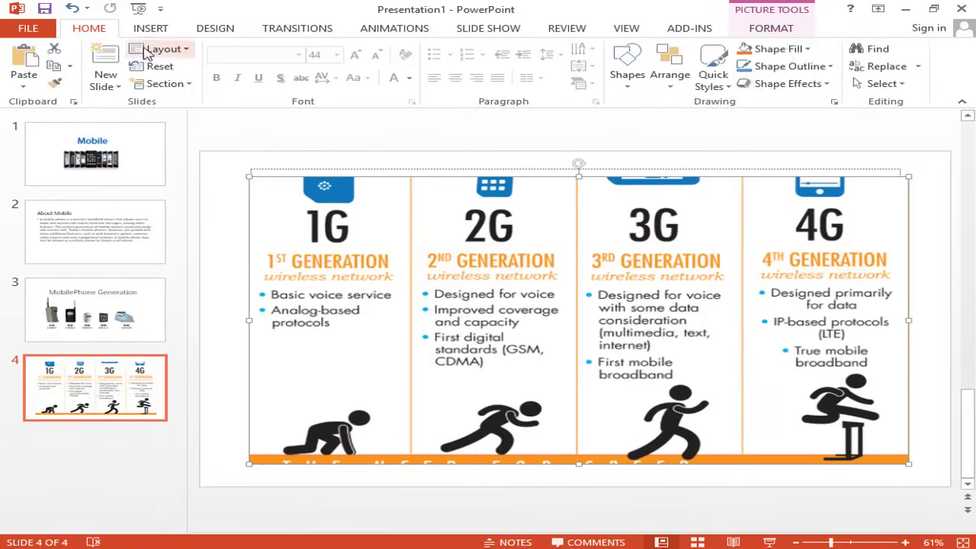
key(ctrl+m)
click(163, 50)
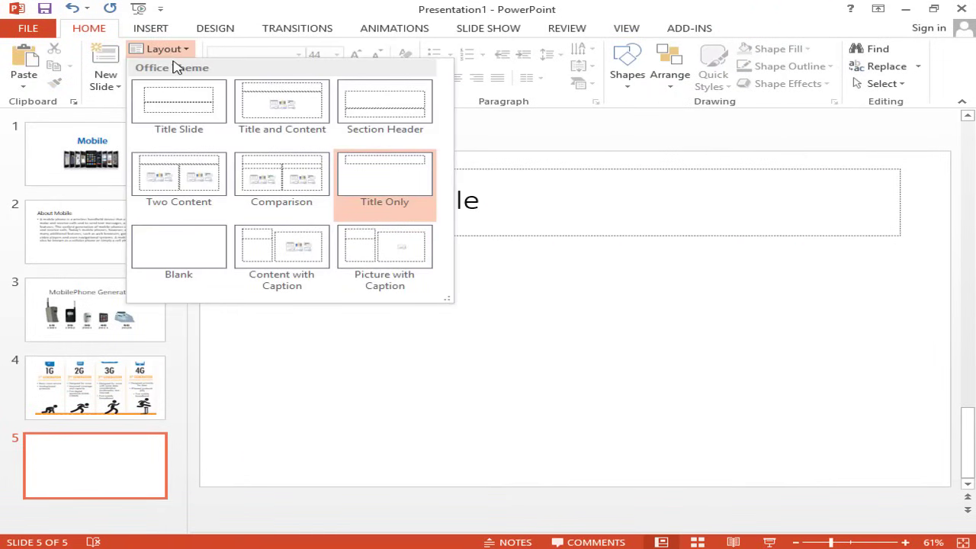
Give slide 5 the Section Header layout with a bold '1G' title and enlarge the phone picture
click(384, 103)
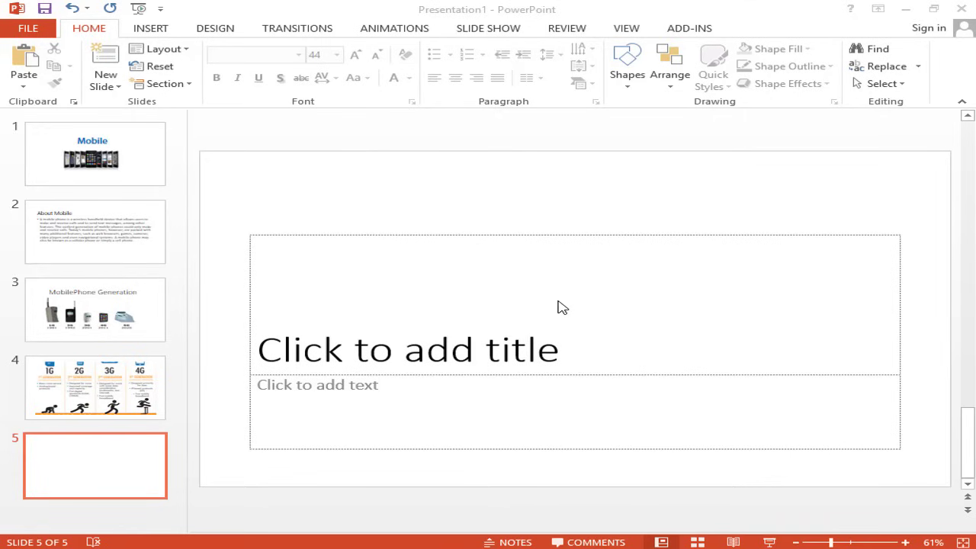
click(478, 345)
text(1G)
drag(503, 234, 488, 155)
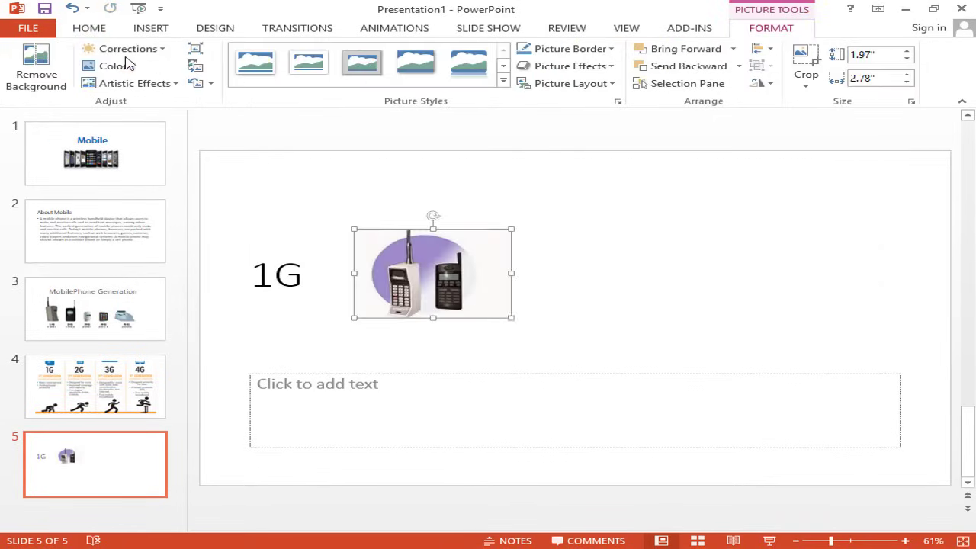
drag(510, 321, 669, 377)
drag(248, 274, 374, 248)
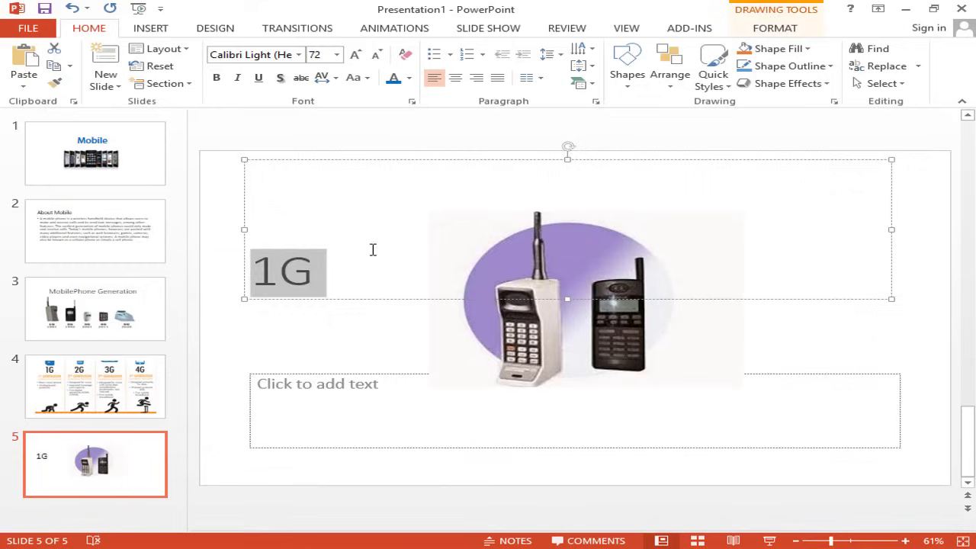
key(ctrl+b)
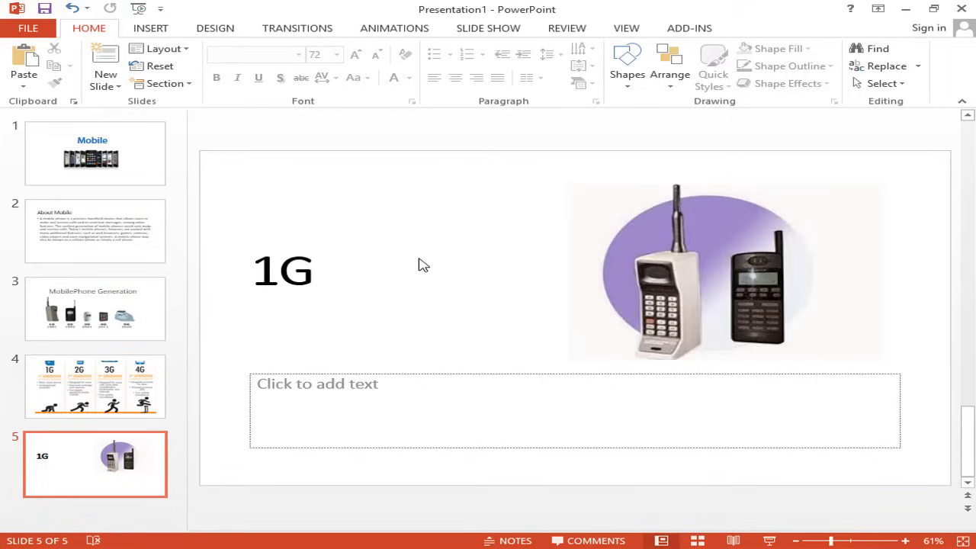
Draw a right block arrow from the 1G title toward the phones and shift the picture right
click(629, 72)
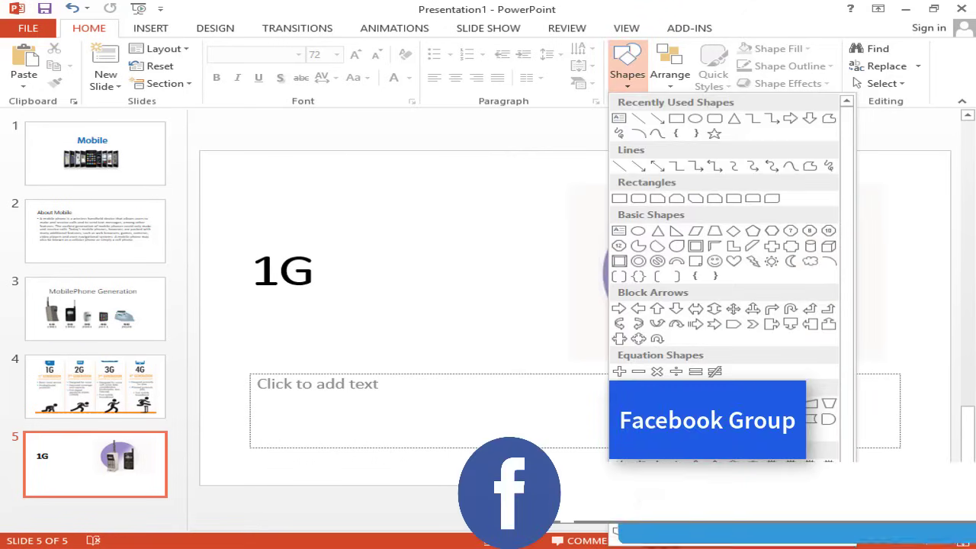
click(619, 308)
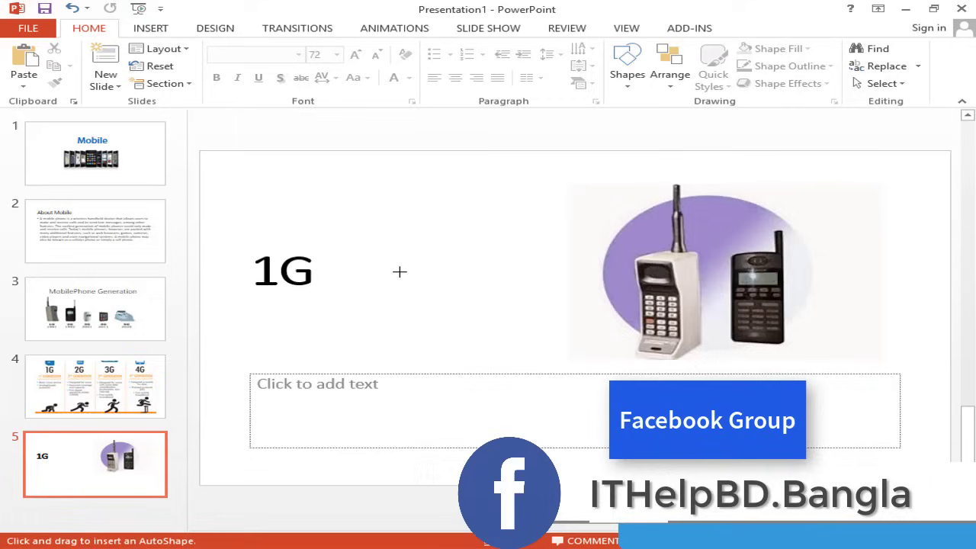
mouse_move(333, 260)
mouse_down()
mouse_move(603, 307)
mouse_move(585, 321)
mouse_up()
drag(519, 295, 519, 273)
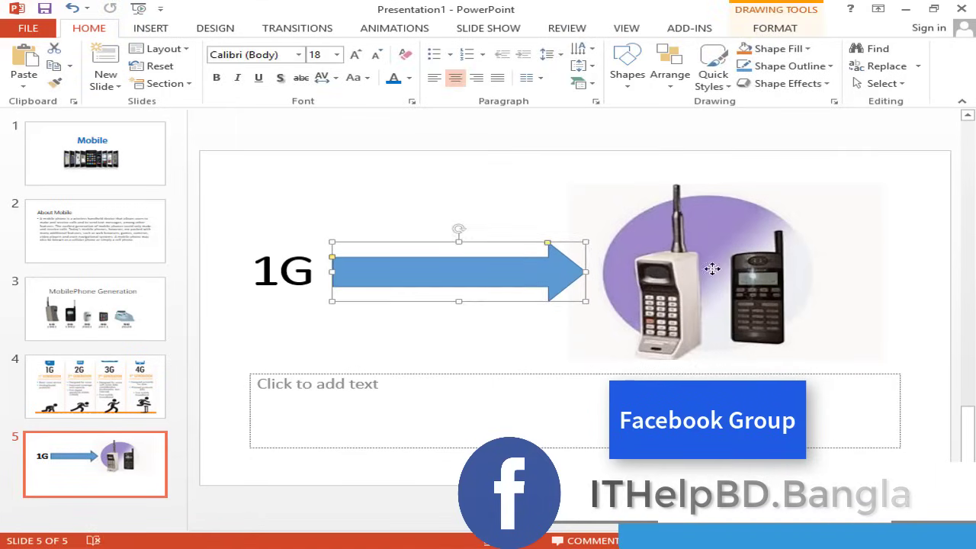
drag(697, 271, 715, 271)
Apply the green shape style to the arrow and nudge it slightly right
click(518, 274)
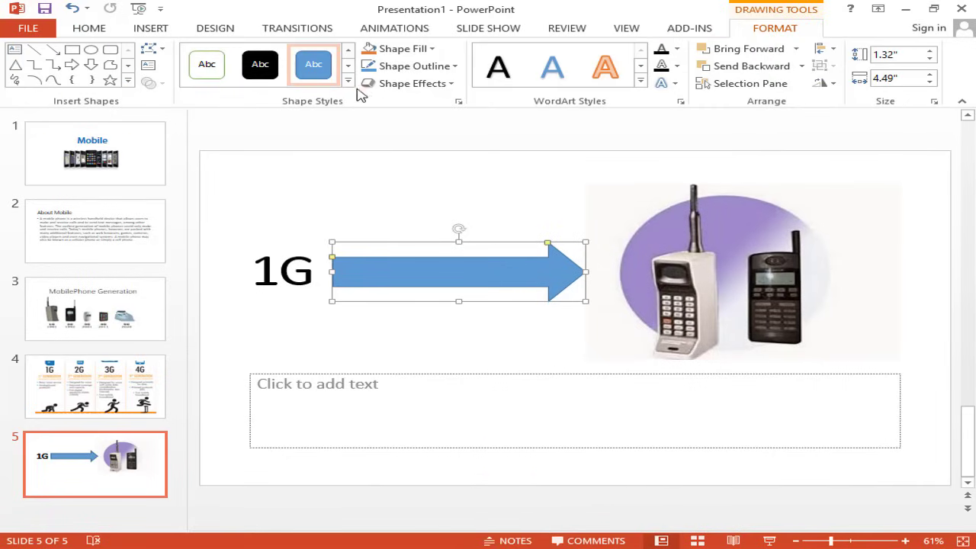
click(343, 92)
click(527, 108)
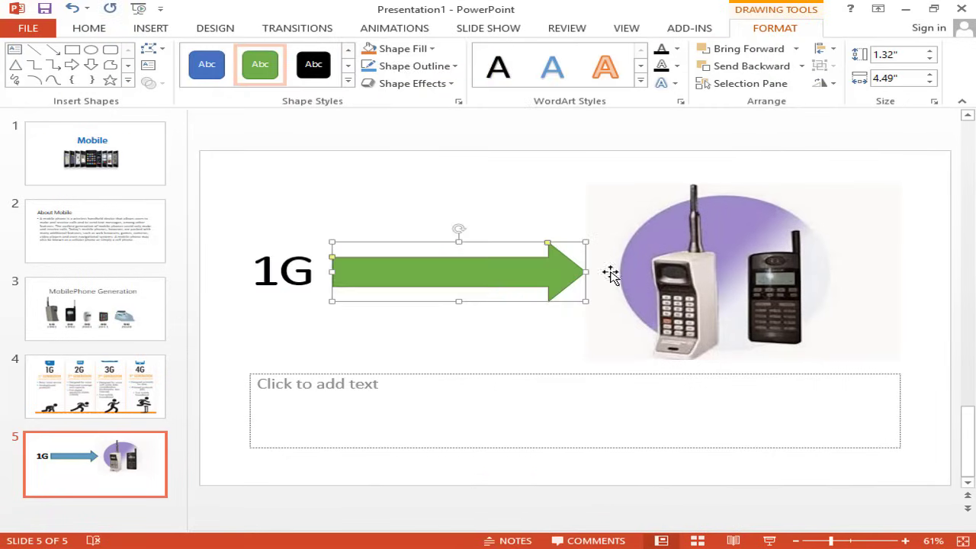
drag(501, 289, 518, 287)
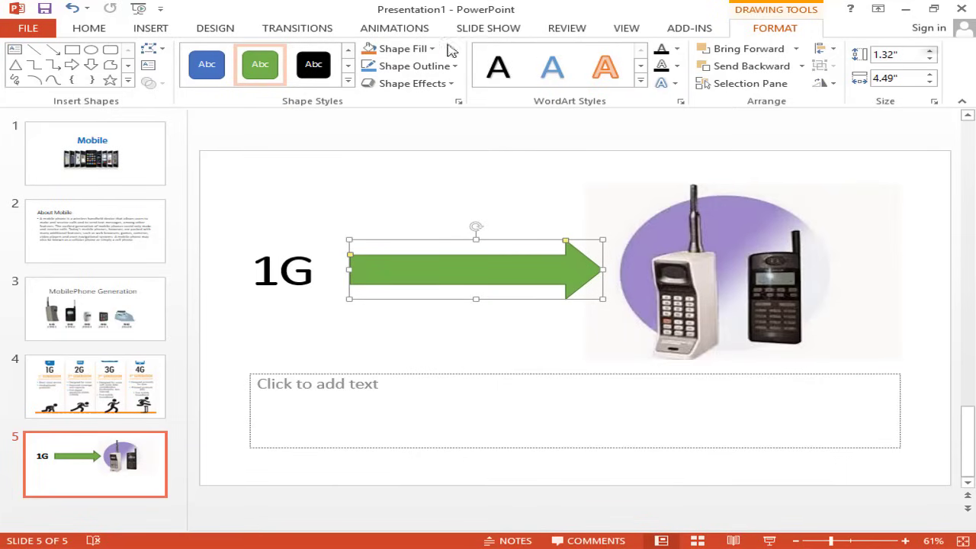
Add slide 6 and type the title '2G'
key(ctrl+m)
click(298, 267)
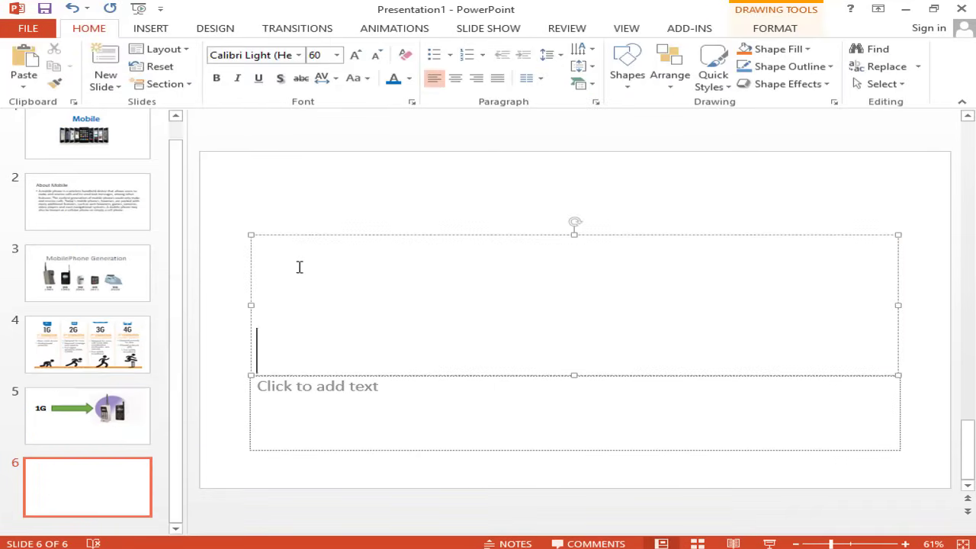
text(2G)
key(shift+Home)
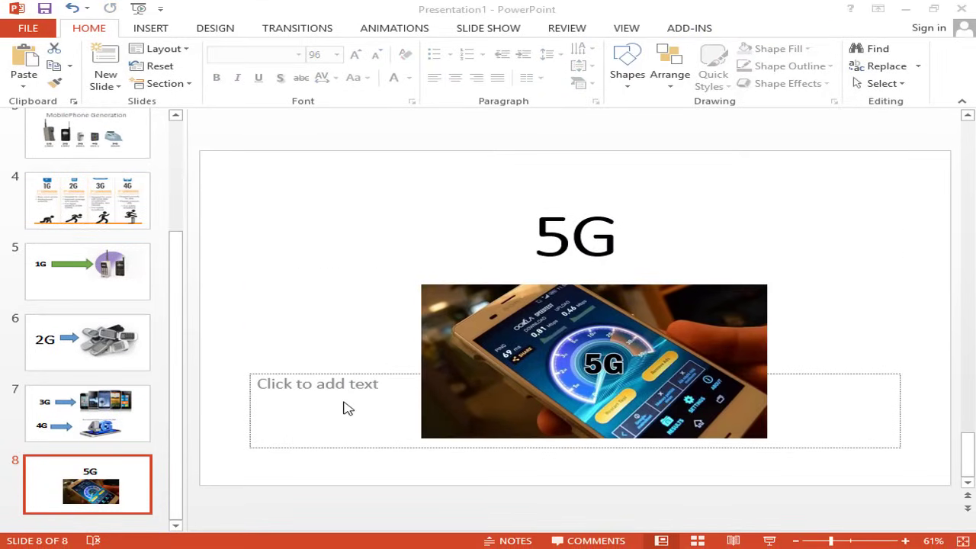
Add slide 9 with the Comparison layout
click(106, 62)
click(170, 50)
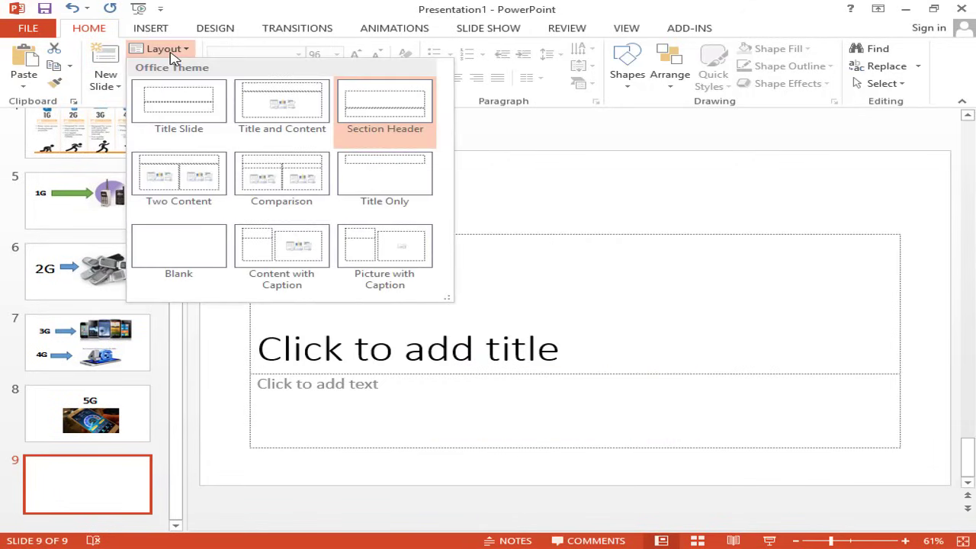
click(283, 176)
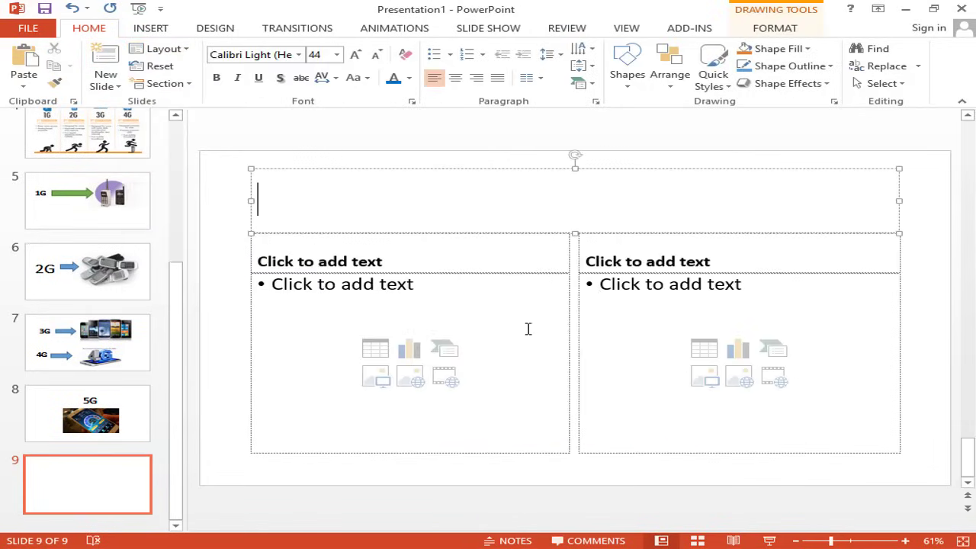
Title slide 9 'Mobile Compare', correcting typos, and make the title bold
click(527, 328)
click(423, 208)
text(Mobilepon)
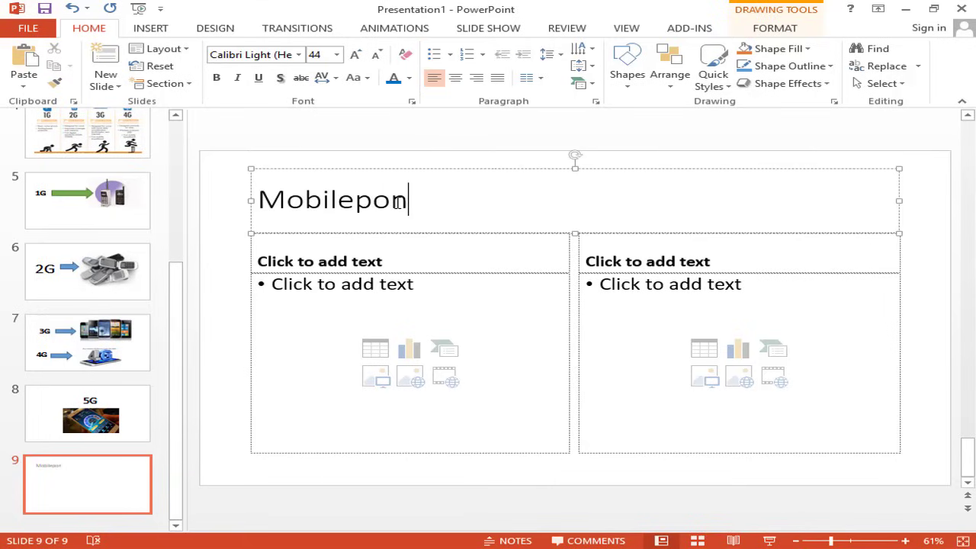
key(BackSpace)
key(BackSpace)
key(BackSpace)
text(Compar)
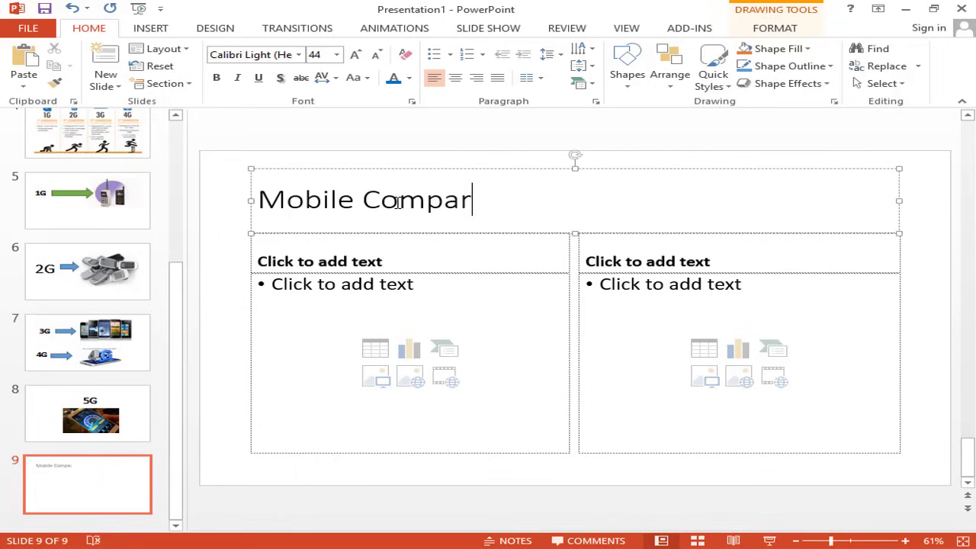
text(r)
key(BackSpace)
text(e)
key(BackSpace)
triple_click(339, 200)
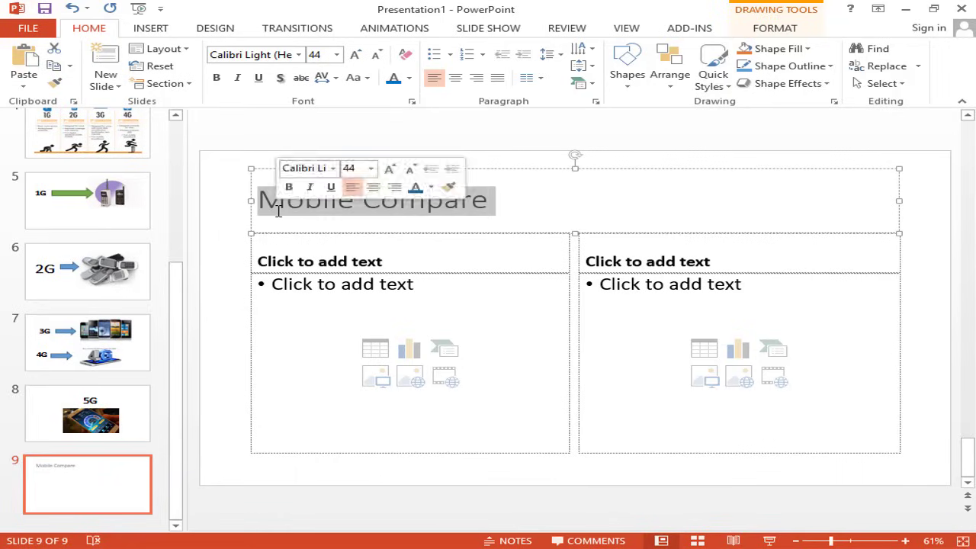
click(216, 77)
Type the column headings 'Android' and 'iphone'
click(406, 260)
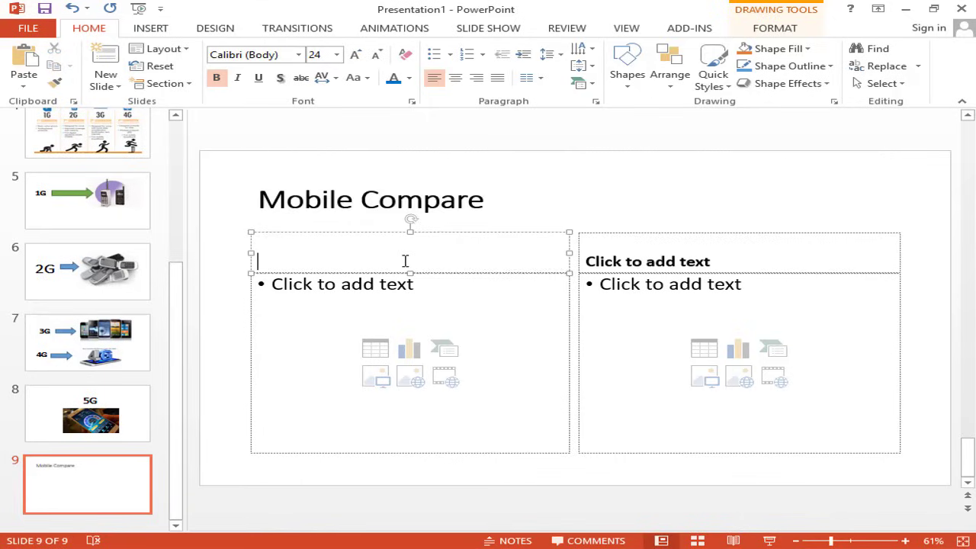
text(Android)
click(665, 259)
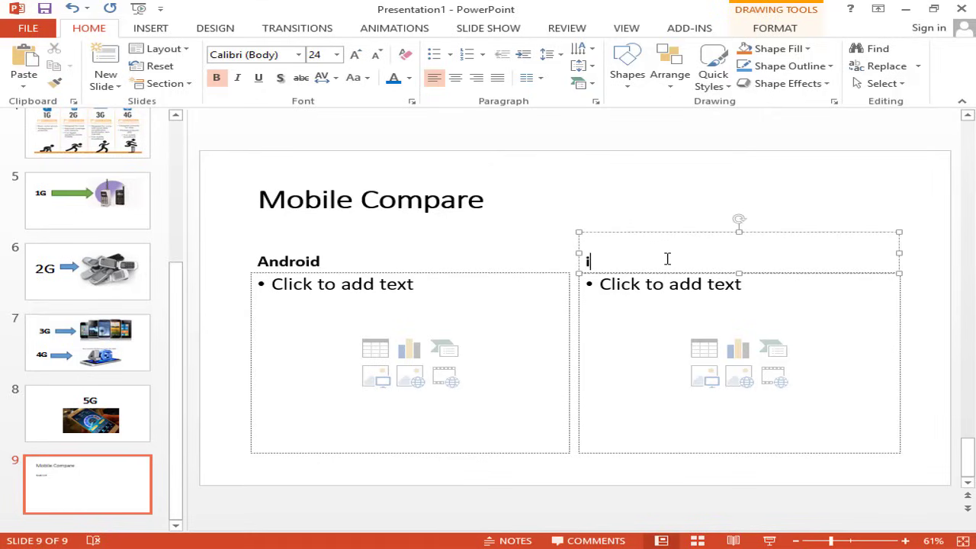
text(iphone)
Keep 'iphone' lowercase and remove the bullet from the right content box
key(ctrl+z)
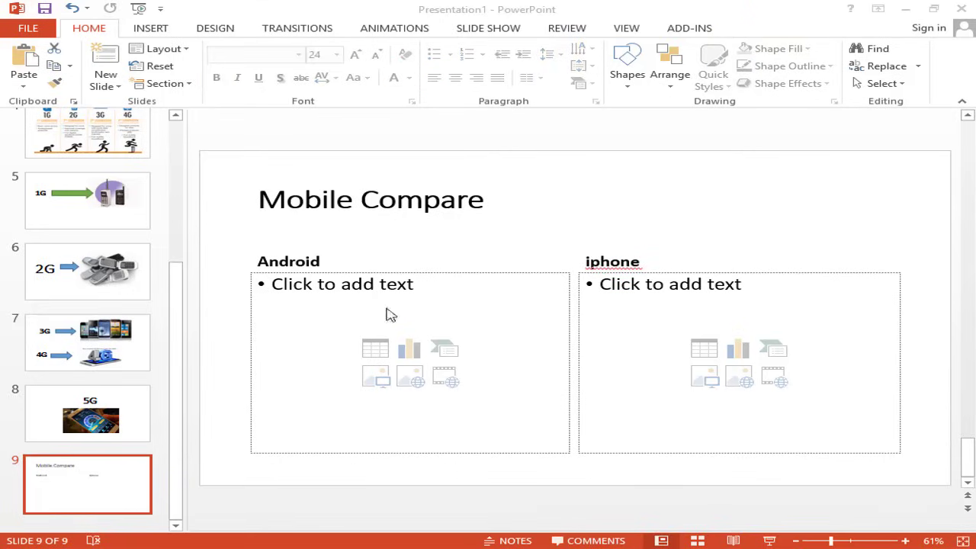
click(670, 290)
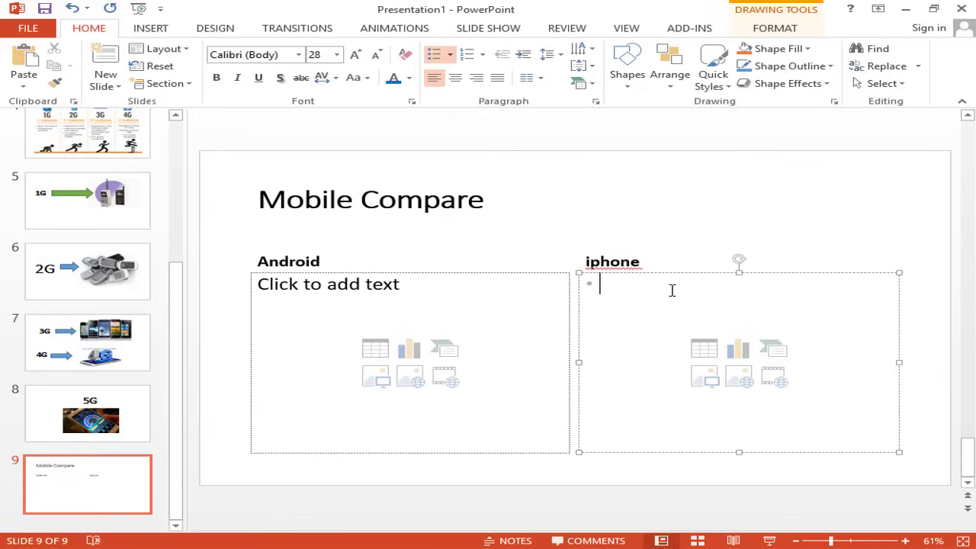
key(BackSpace)
click(468, 324)
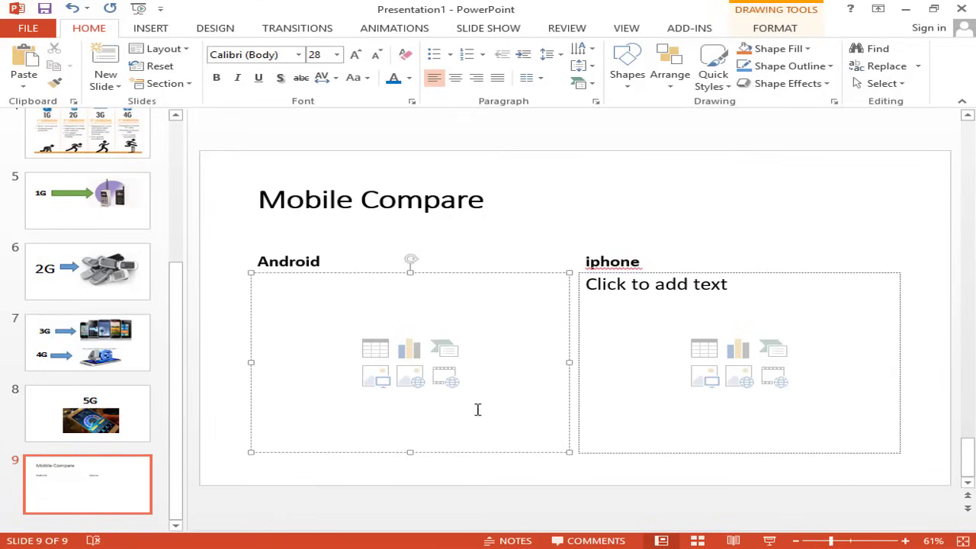
click(173, 50)
click(510, 428)
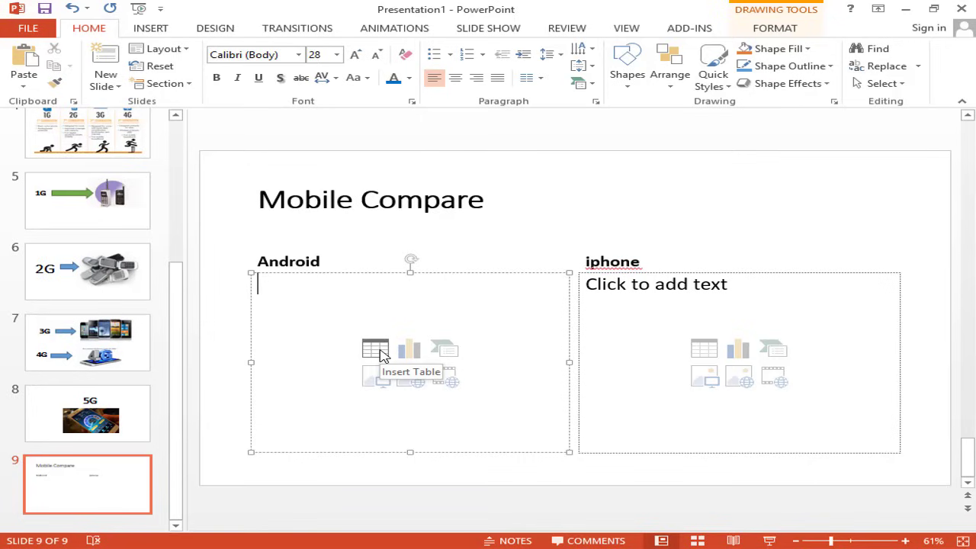
Try out a 5-column, 2-row table under Android with bold text, then remove it
click(383, 354)
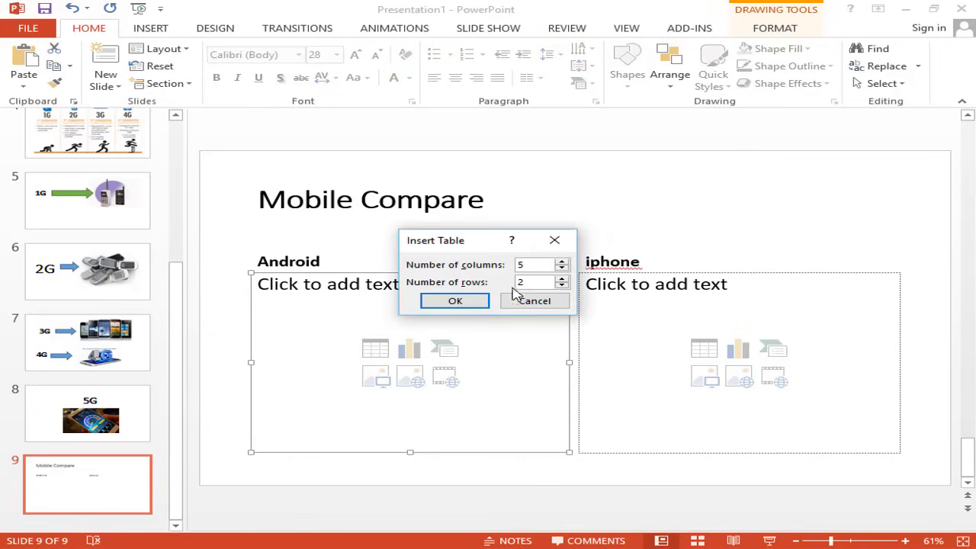
click(455, 301)
click(470, 414)
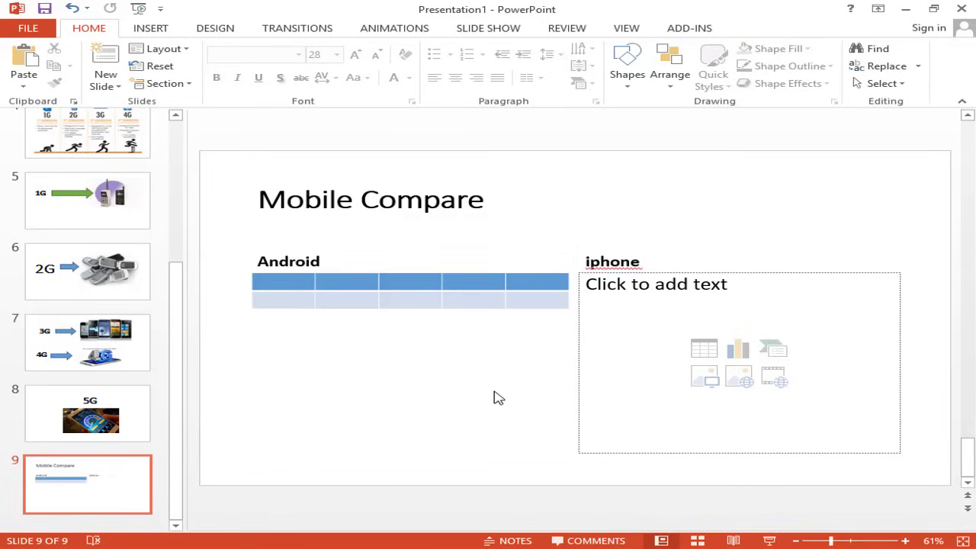
click(299, 290)
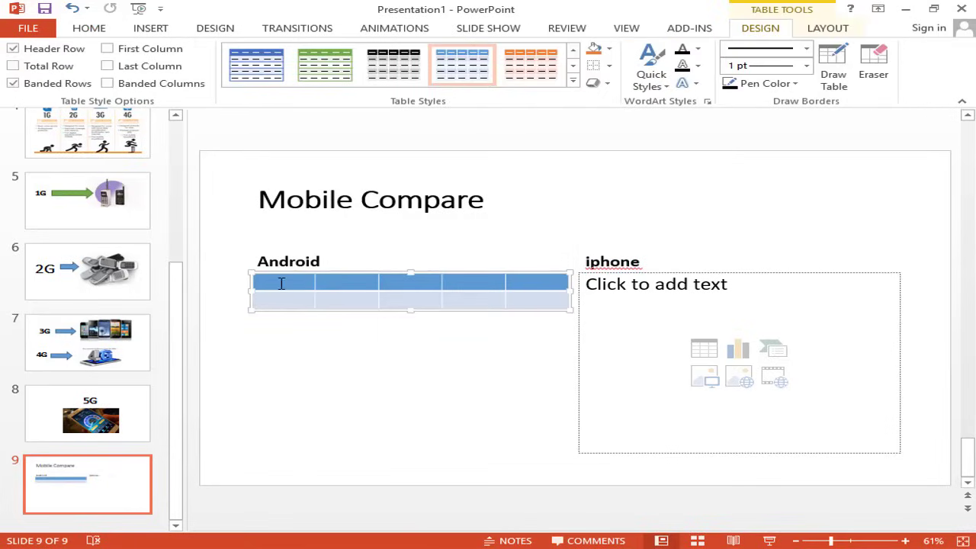
drag(283, 283, 288, 313)
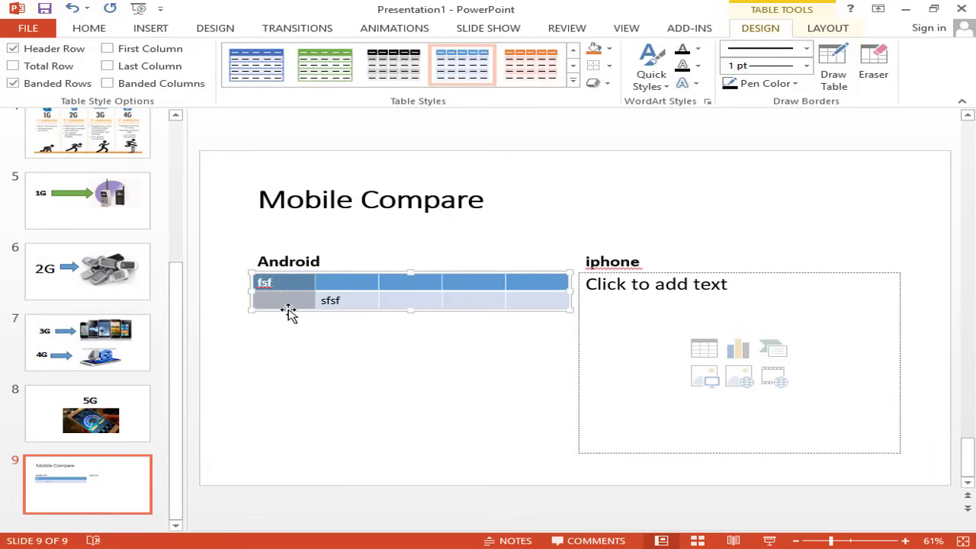
click(352, 287)
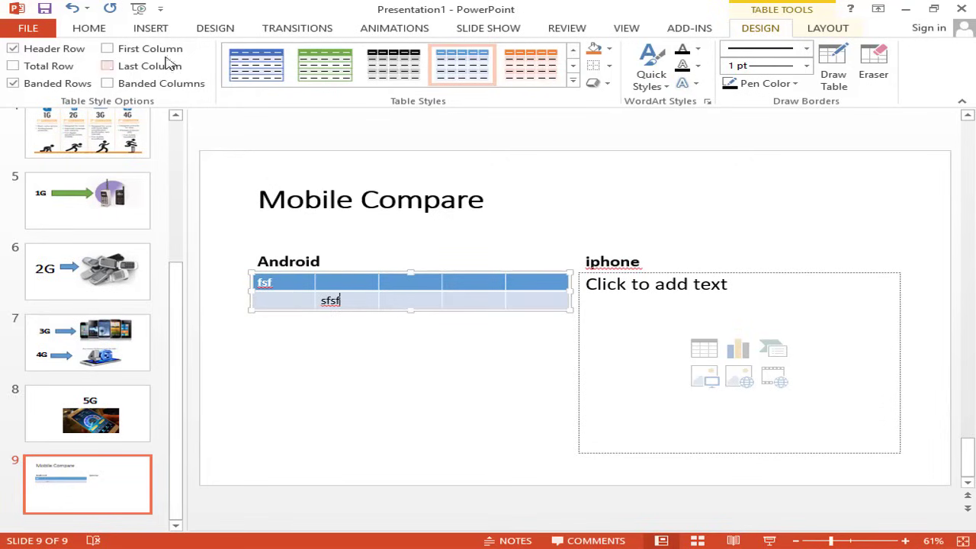
click(216, 78)
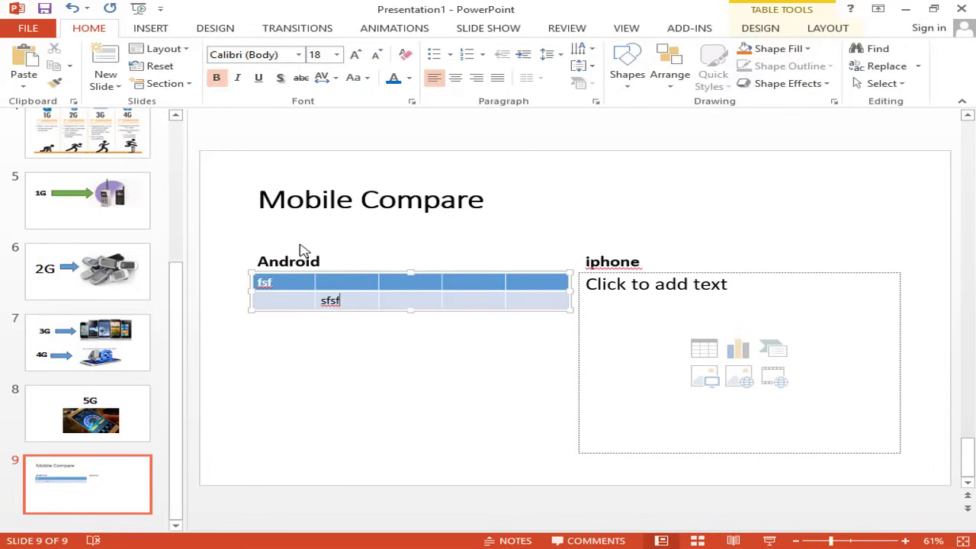
drag(298, 281, 251, 290)
click(336, 364)
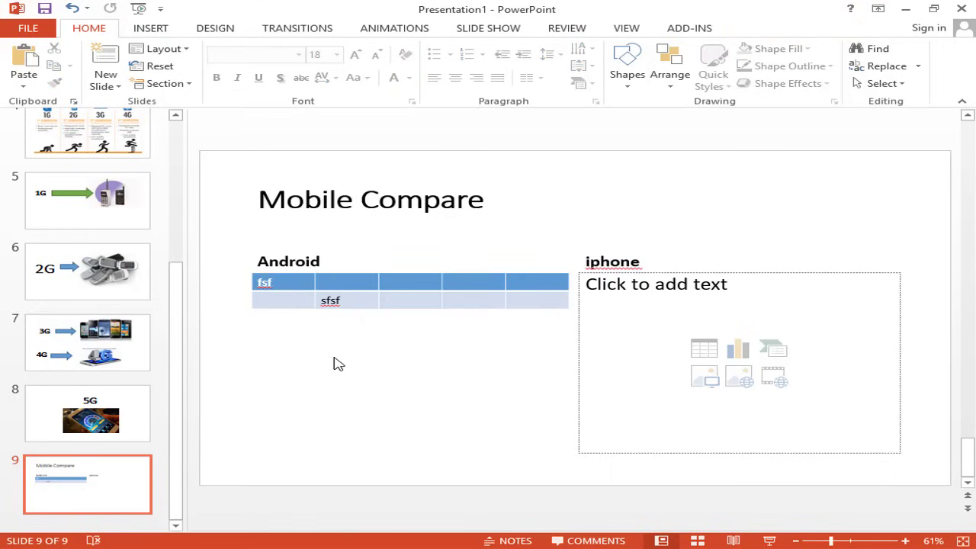
key(ctrl+z)
key(ctrl+z)
key(ctrl+z)
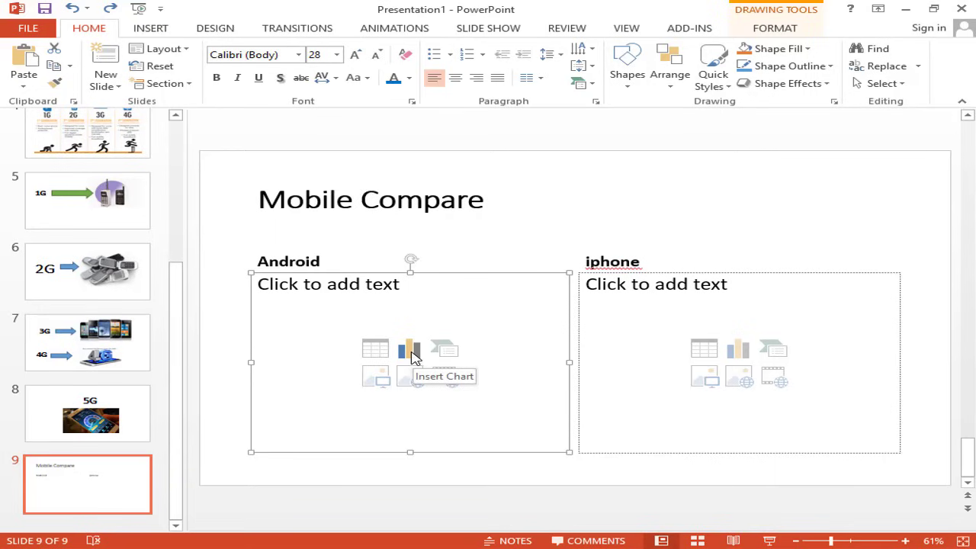
click(411, 353)
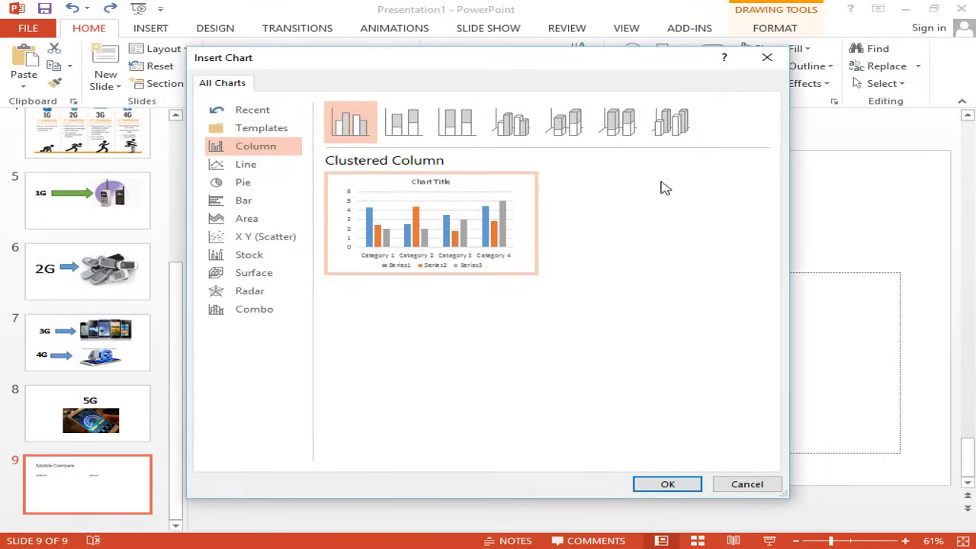
click(760, 60)
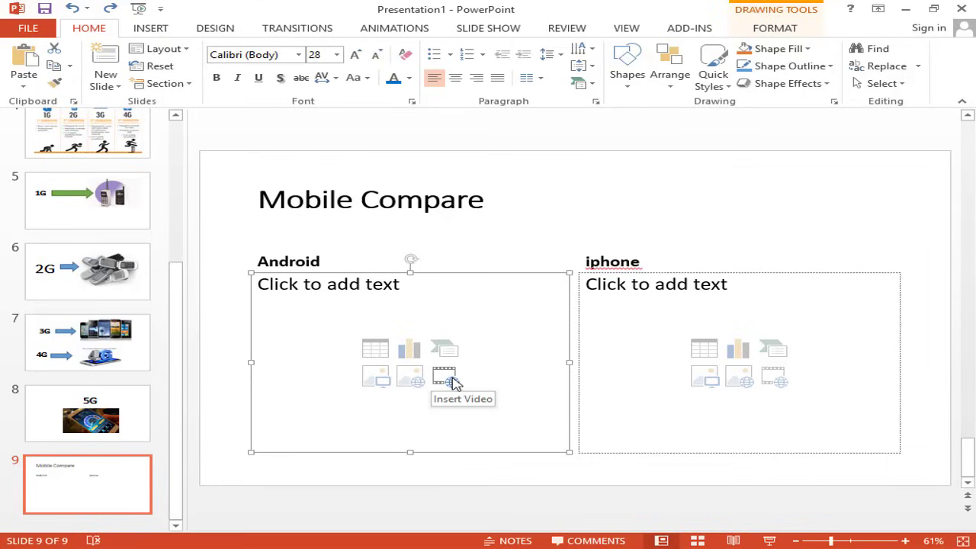
Insert the Android phone picture, centre it under its heading, and centre the Android heading
click(375, 377)
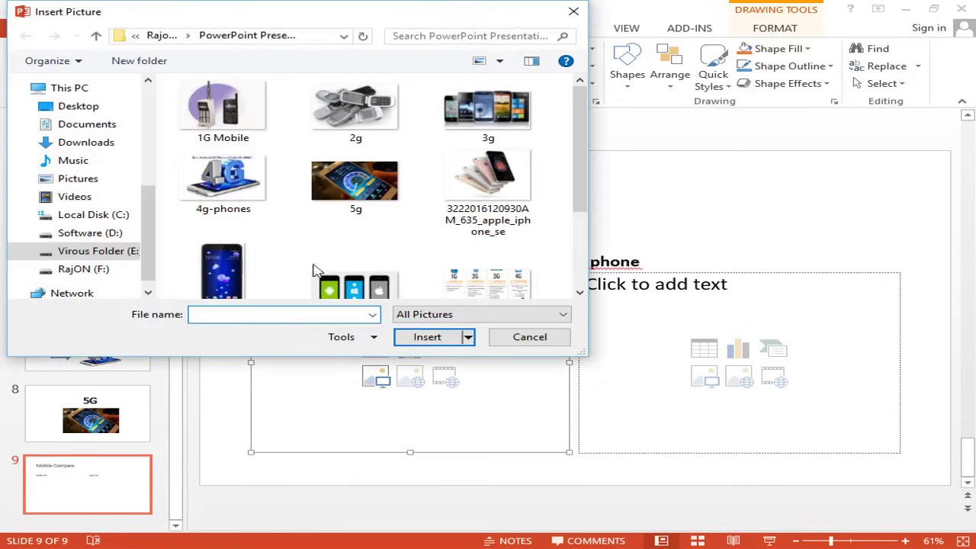
scroll(582, 134, down, 1)
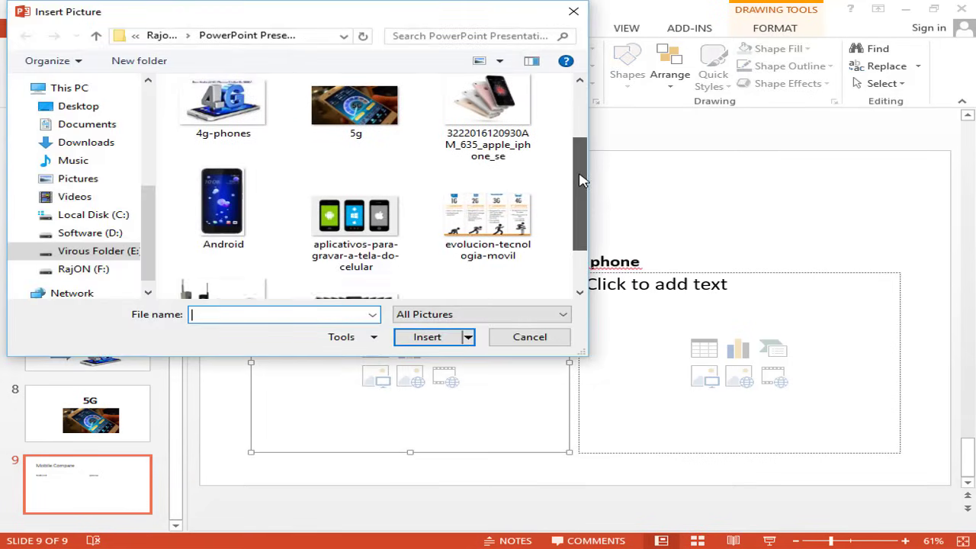
click(222, 200)
click(423, 337)
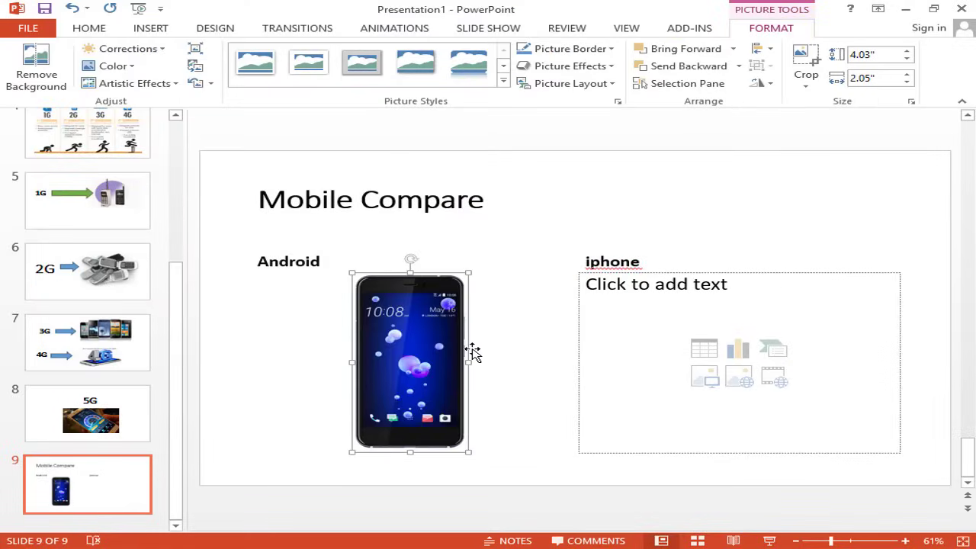
drag(396, 329, 368, 333)
click(457, 261)
key(ctrl+e)
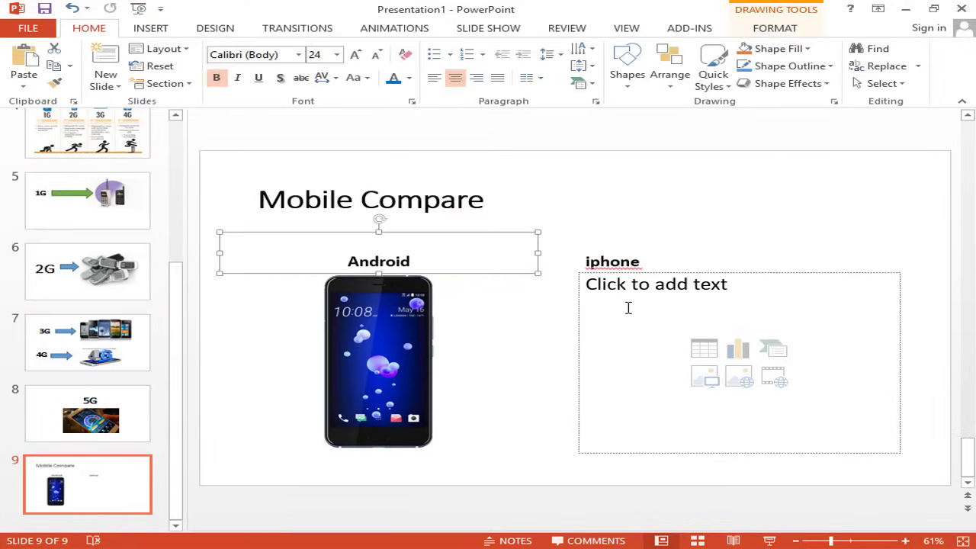
Insert the iPhone picture into the iphone column
click(627, 307)
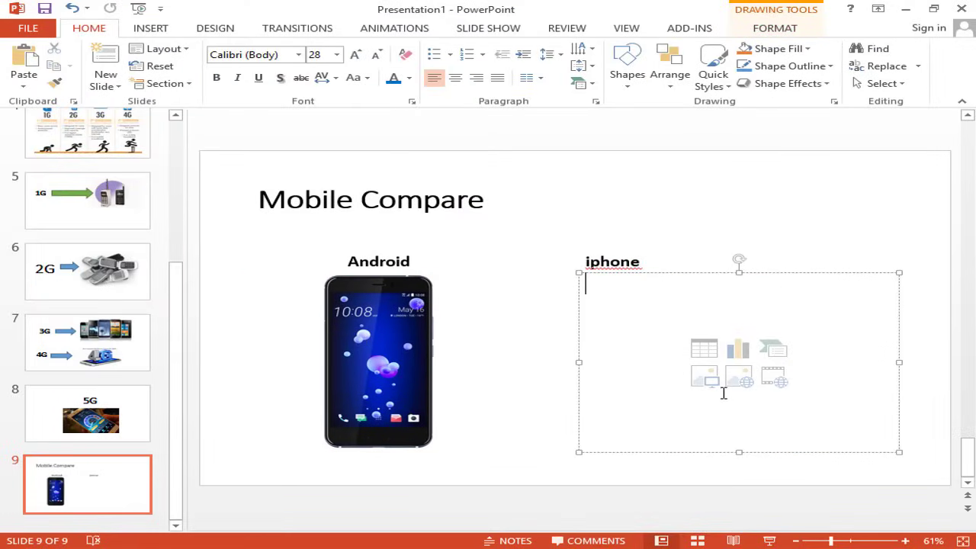
click(704, 375)
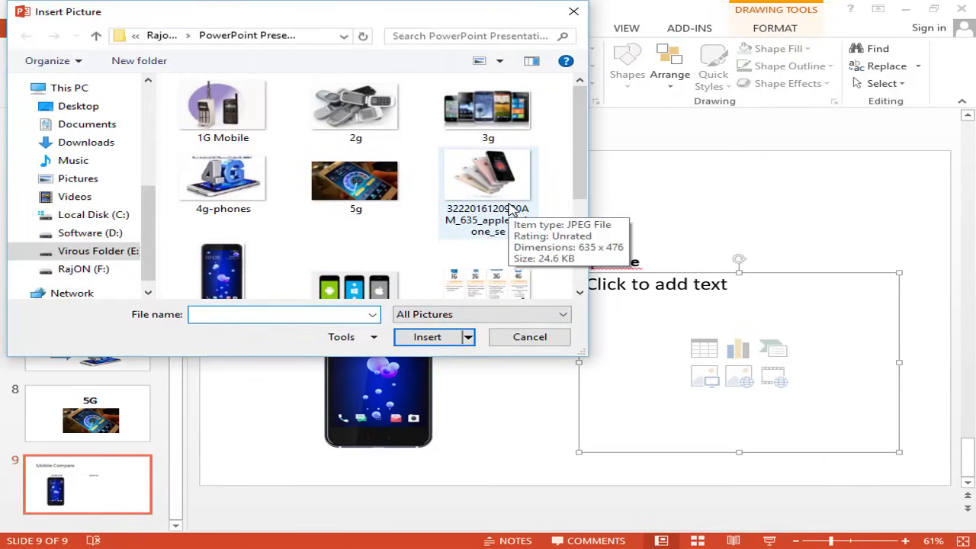
double_click(511, 210)
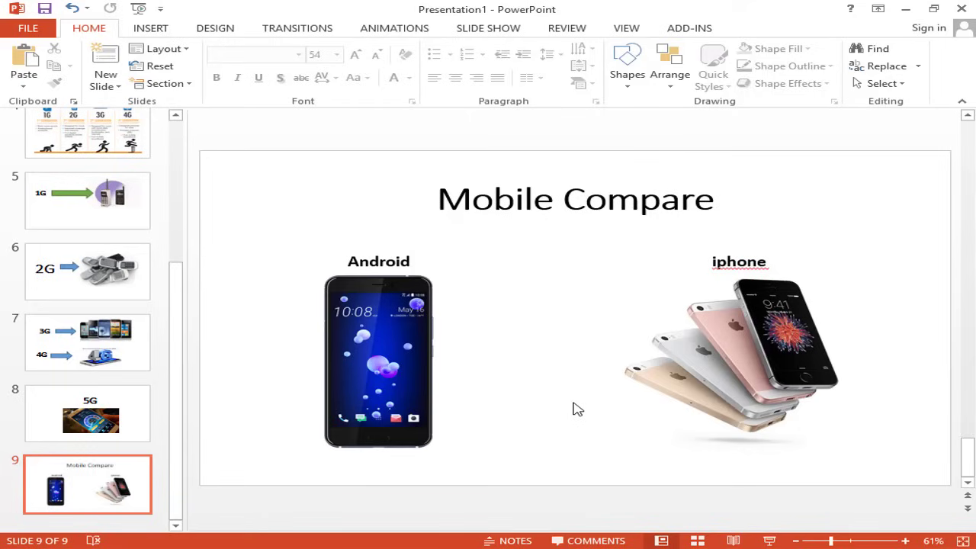
Open the notes area and review slides 1 to 3 in the thumbnail pane
drag(594, 531, 594, 517)
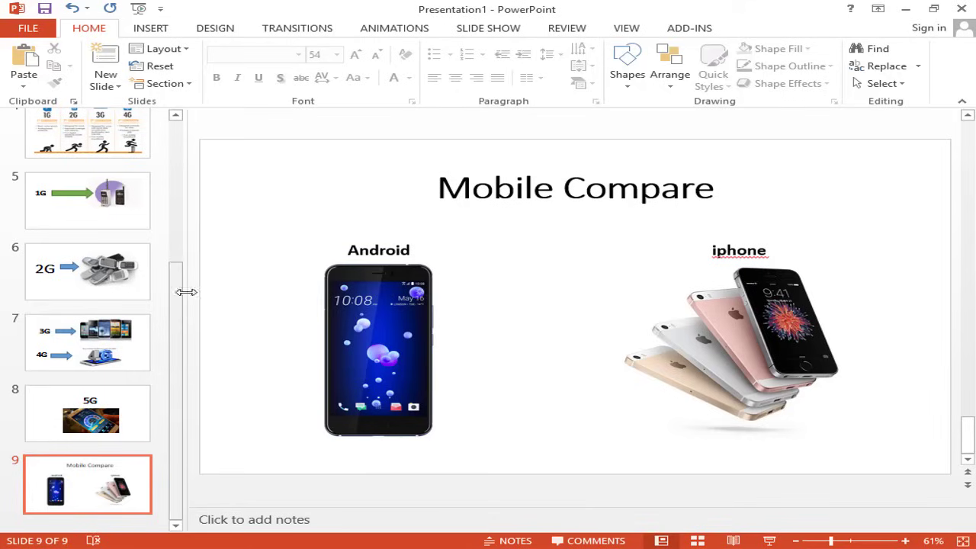
drag(180, 296, 197, 392)
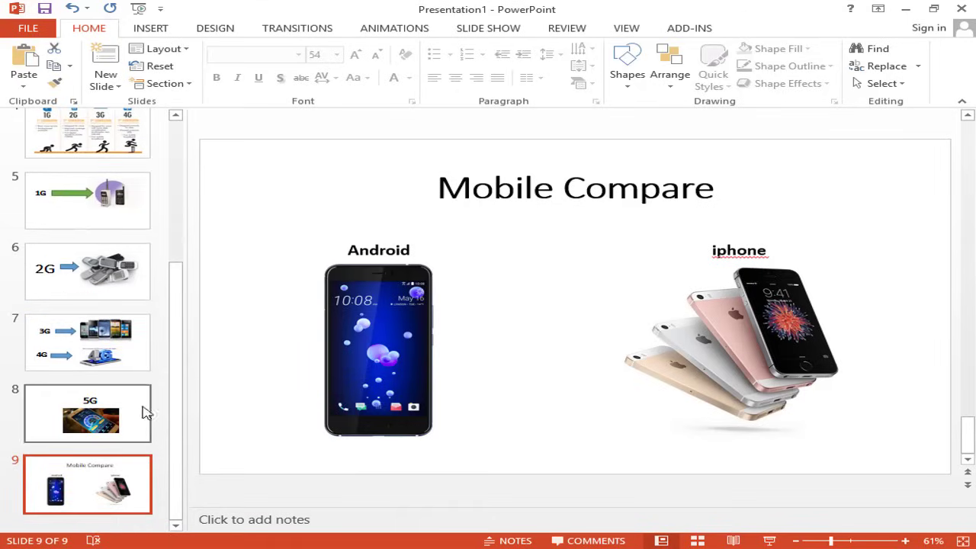
drag(179, 331, 183, 118)
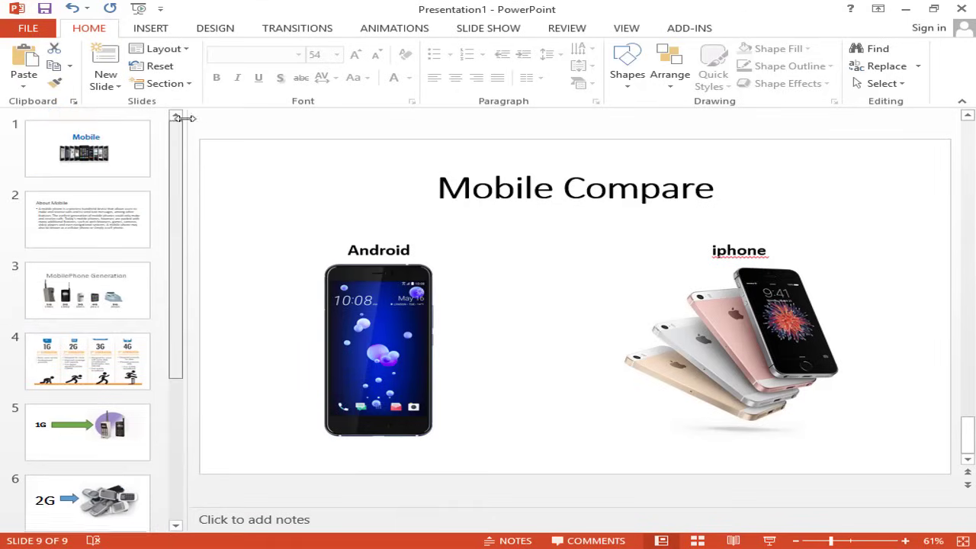
click(103, 156)
click(111, 231)
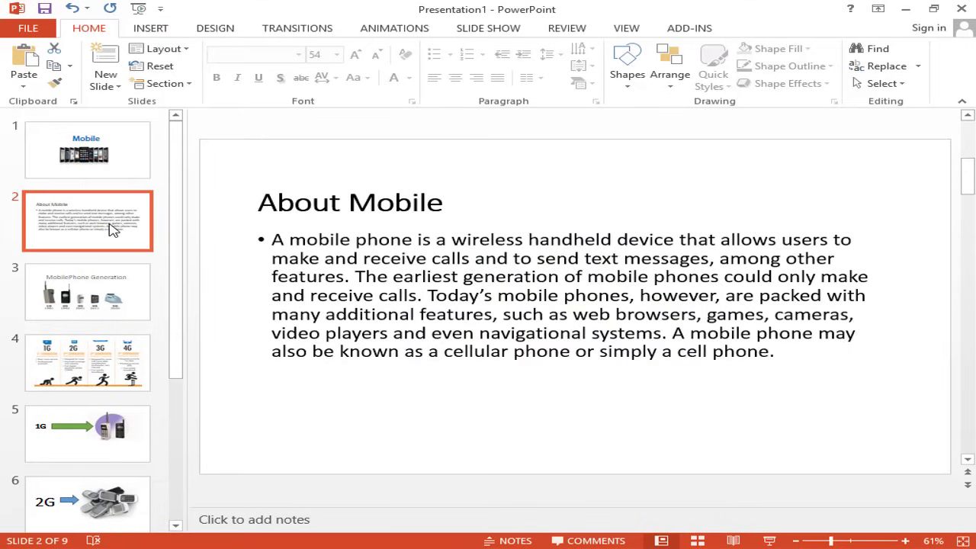
click(112, 298)
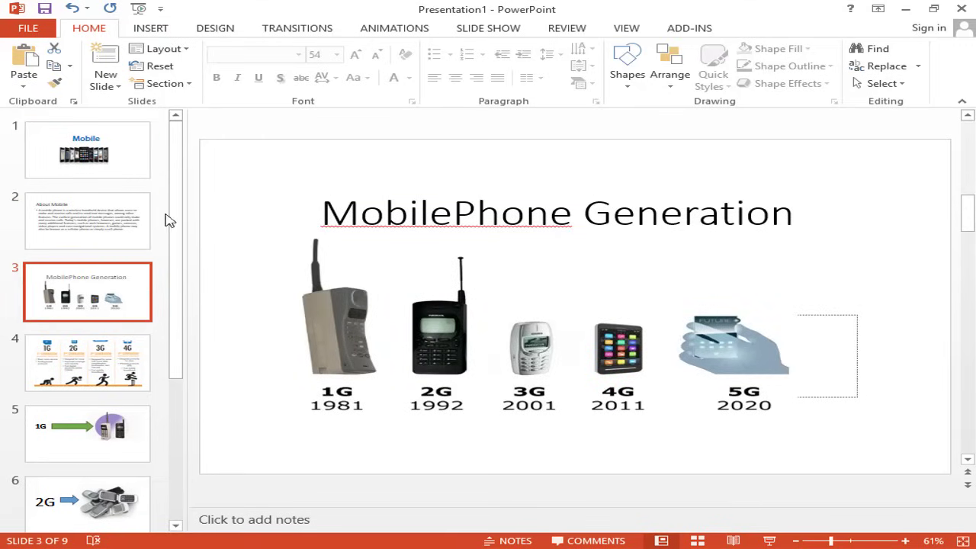
drag(176, 202, 183, 407)
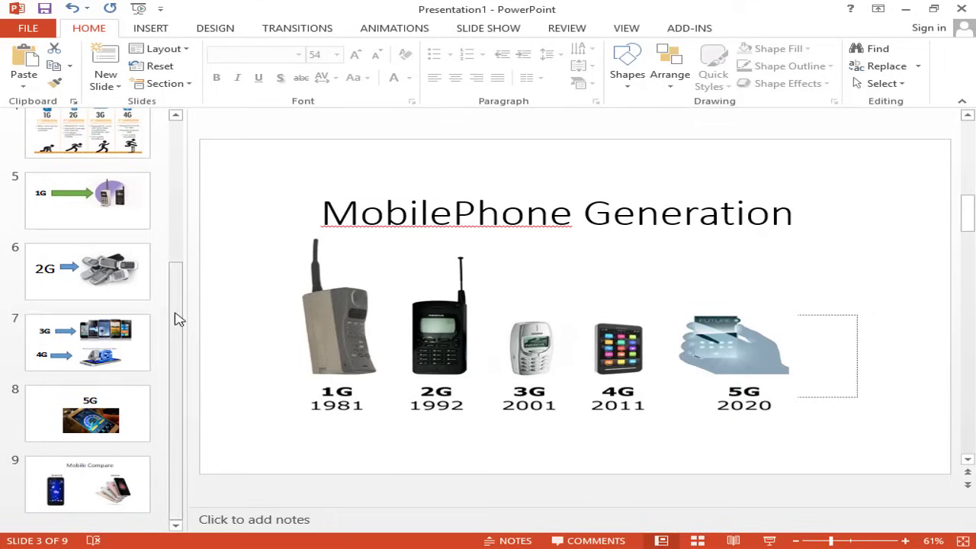
drag(176, 317, 191, 342)
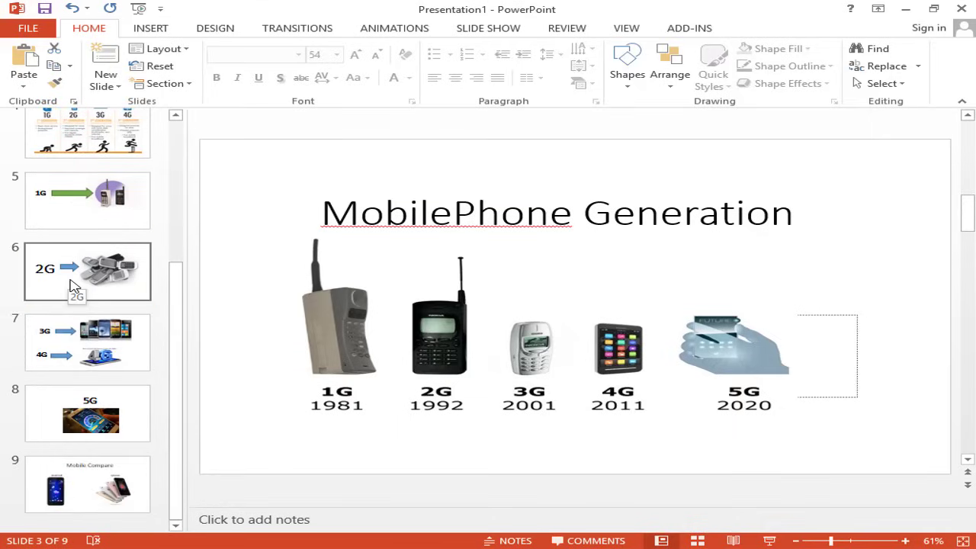
Move the 2G slide up to third position in the deck
drag(69, 285, 71, 222)
click(84, 135)
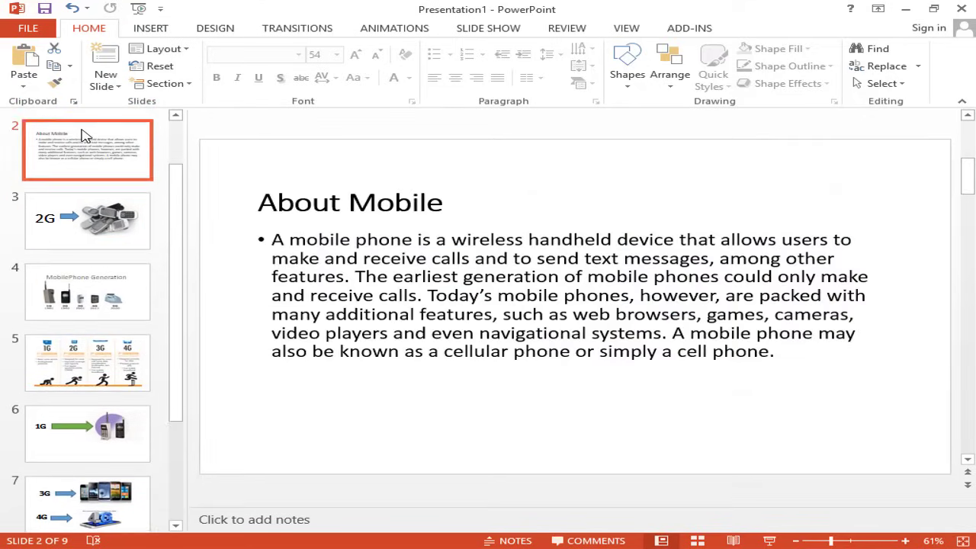
click(114, 228)
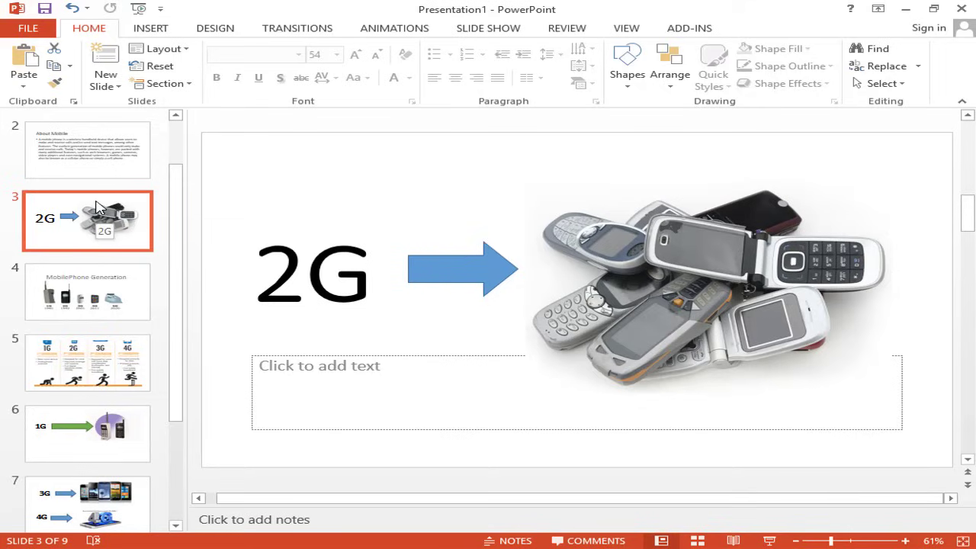
Drag the 2G slide back down to sixth position
drag(88, 211, 90, 427)
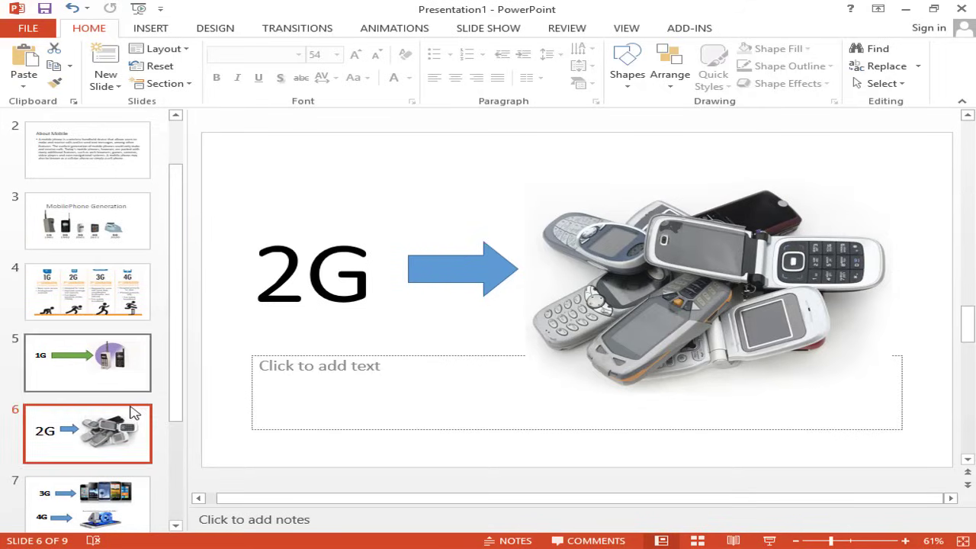
drag(179, 215, 191, 273)
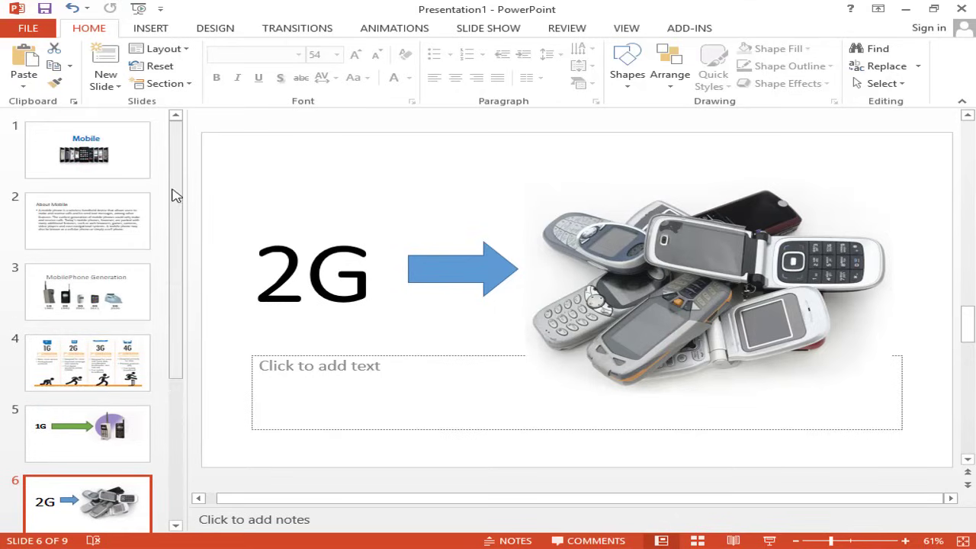
drag(183, 188, 199, 289)
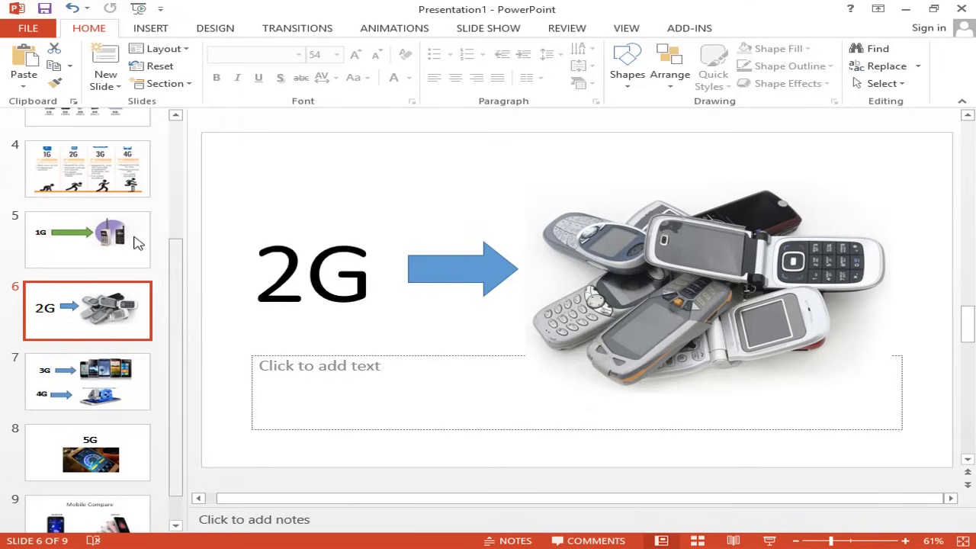
Insert a new slide after slide 4 with the title 'dgdgdfg'
right_click(74, 173)
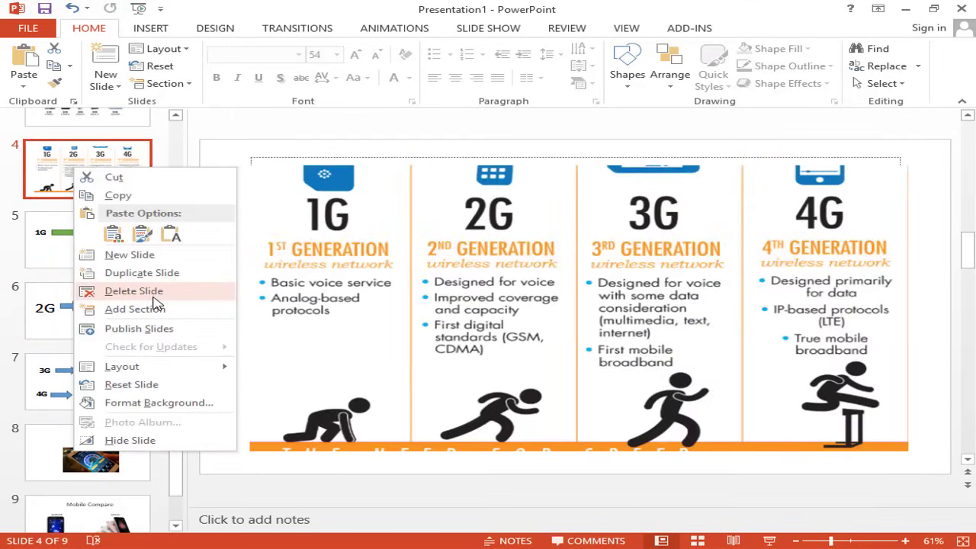
scroll(180, 251, down, 2)
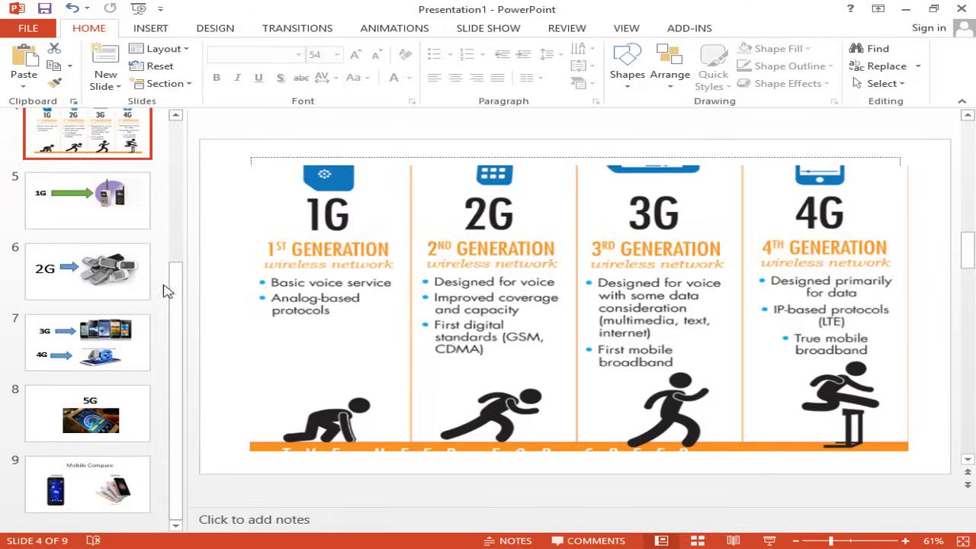
click(124, 61)
scroll(183, 303, up, 1)
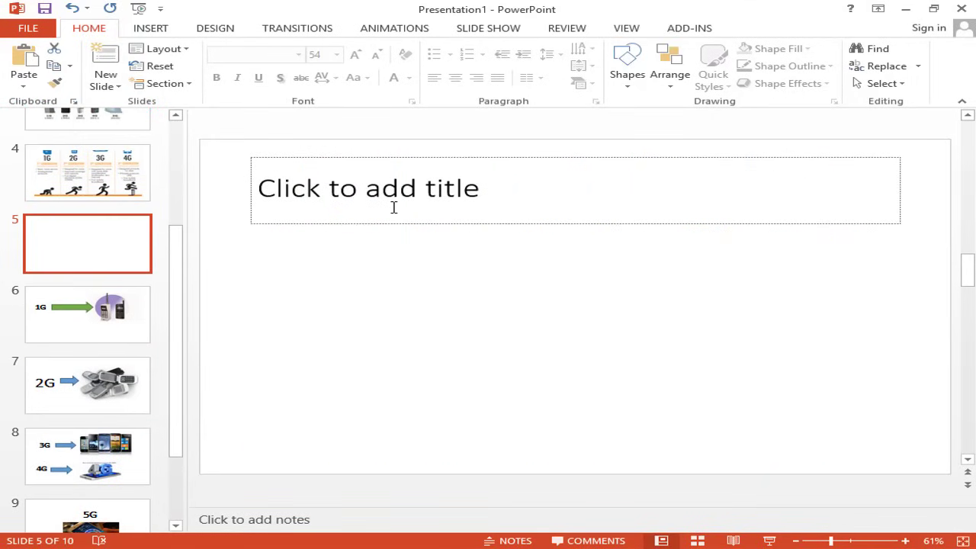
click(395, 179)
text(dgdgdfg)
click(370, 313)
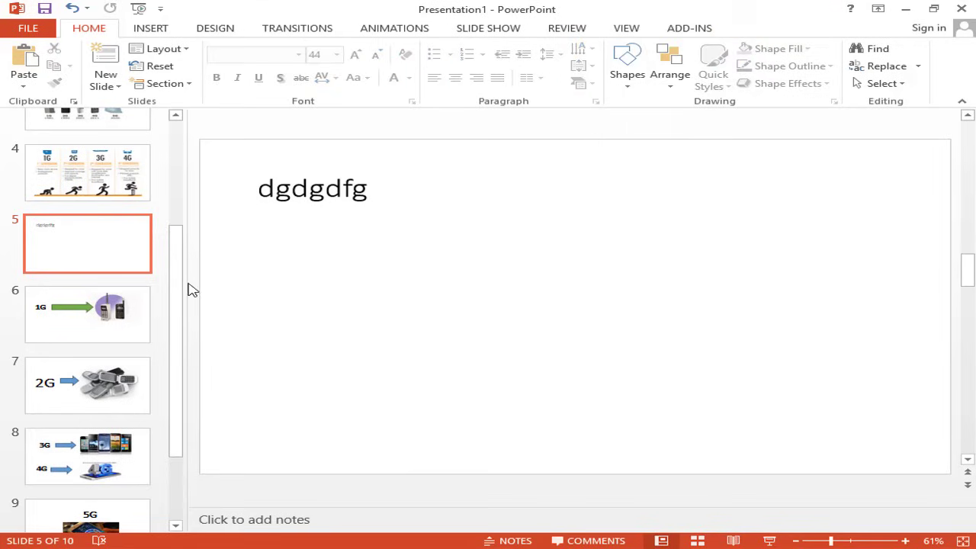
scroll(176, 386, down, 2)
scroll(175, 366, up, 4)
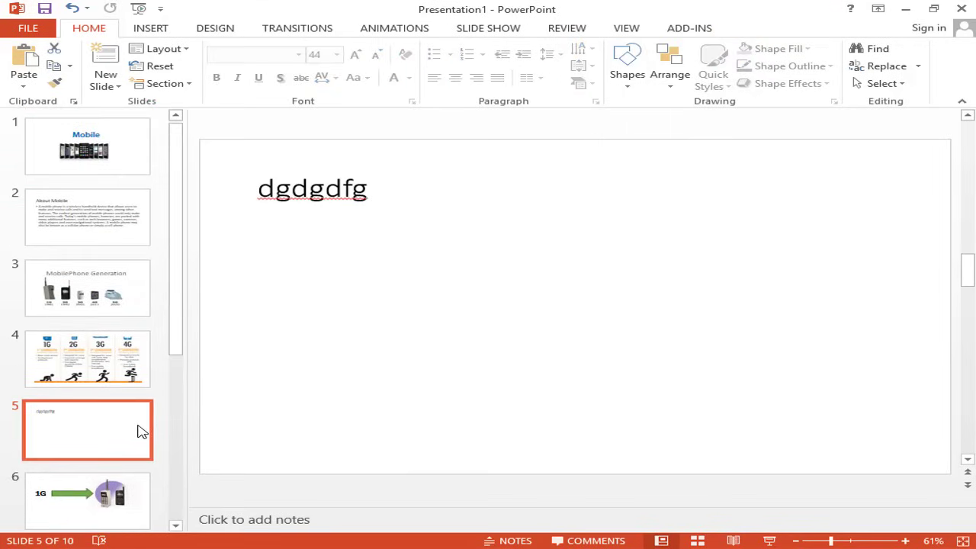
Delete the throwaway 'dgdgdfg' slide 5 again
right_click(87, 431)
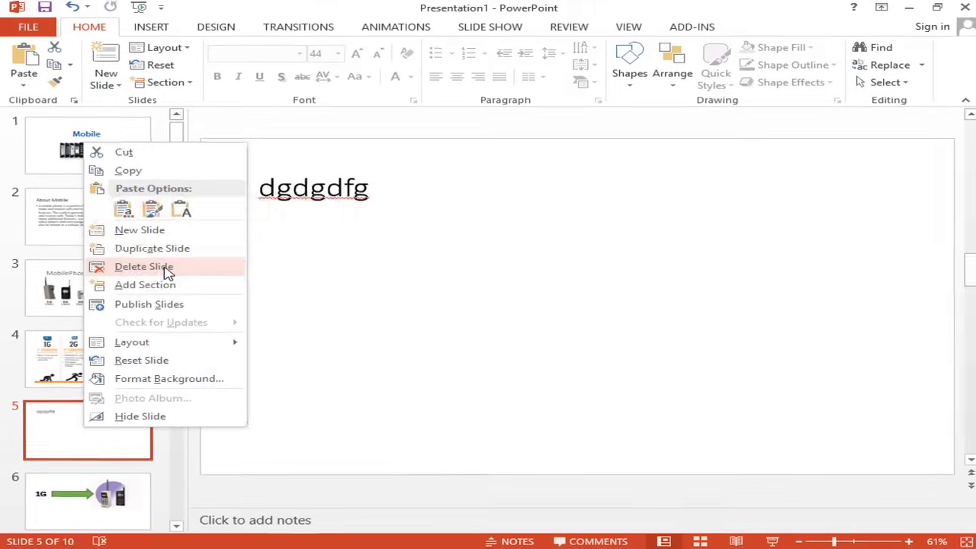
click(228, 224)
scroll(256, 375, down, 1)
drag(178, 371, 178, 431)
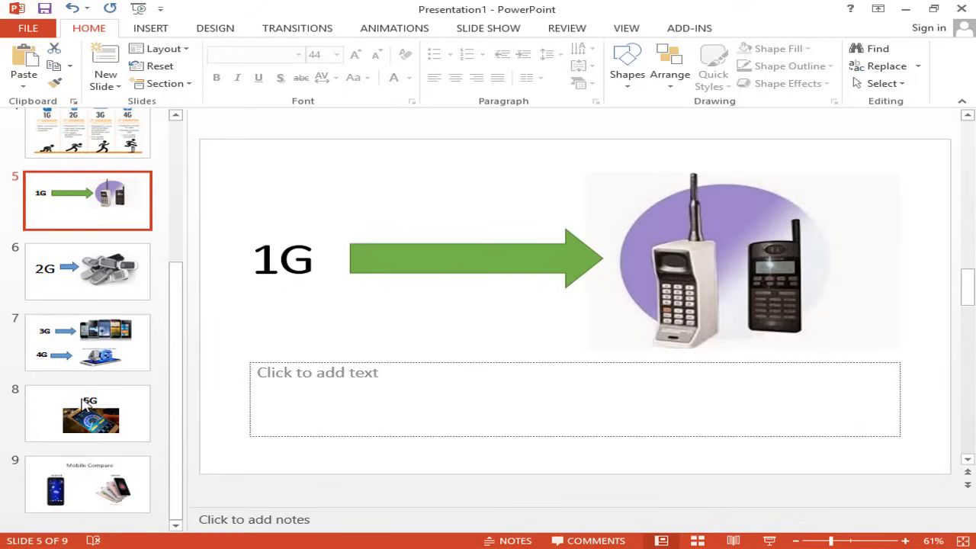
right_click(76, 494)
Duplicate the Mobile Compare slide, then delete the slide 10 copy
key(Escape)
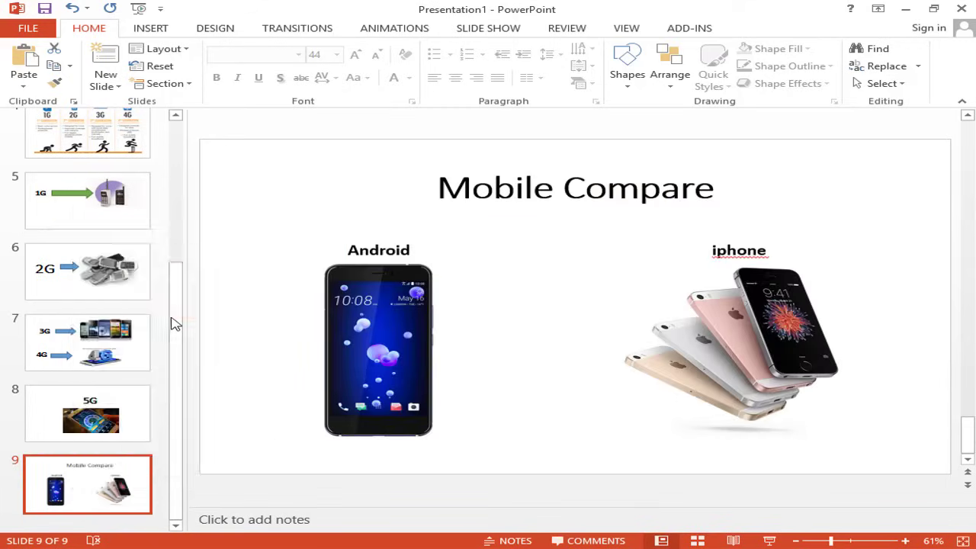
click(69, 435)
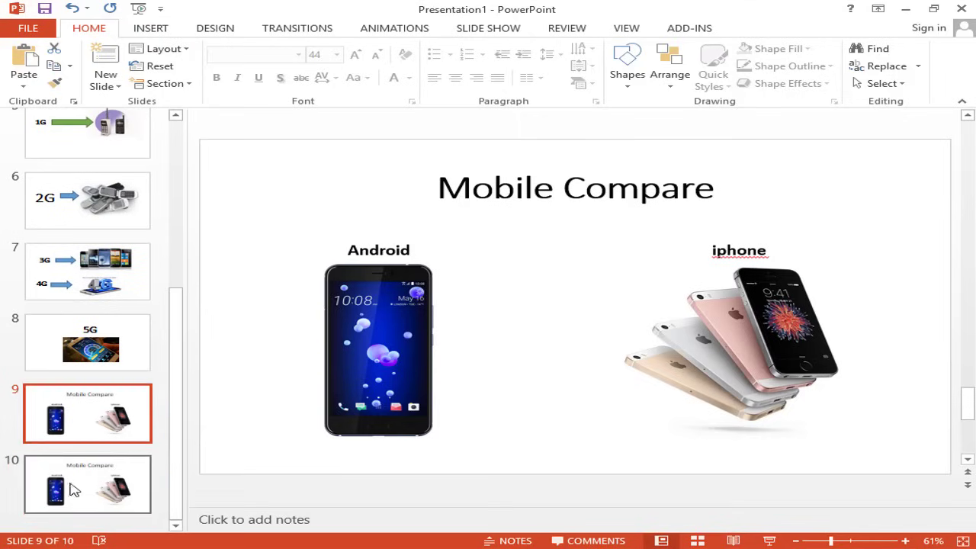
click(73, 490)
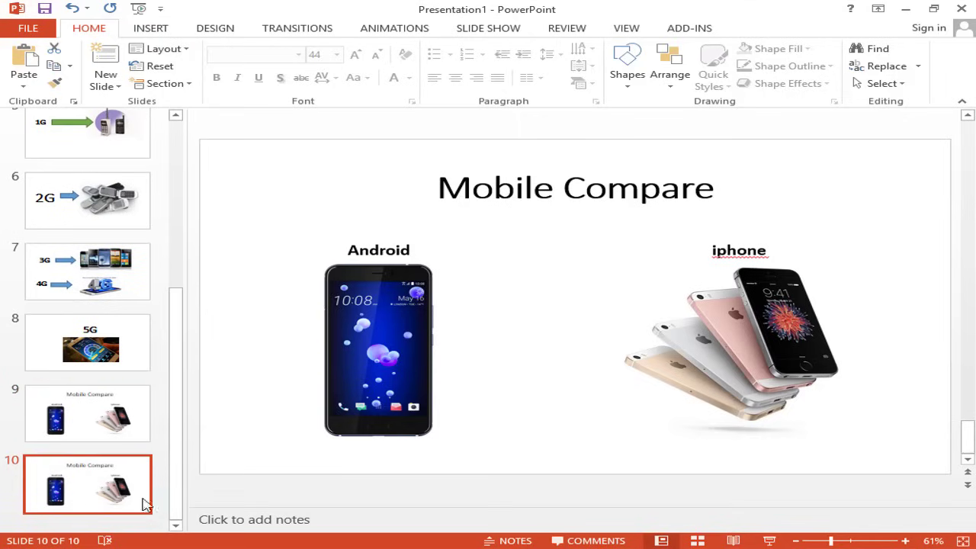
right_click(94, 495)
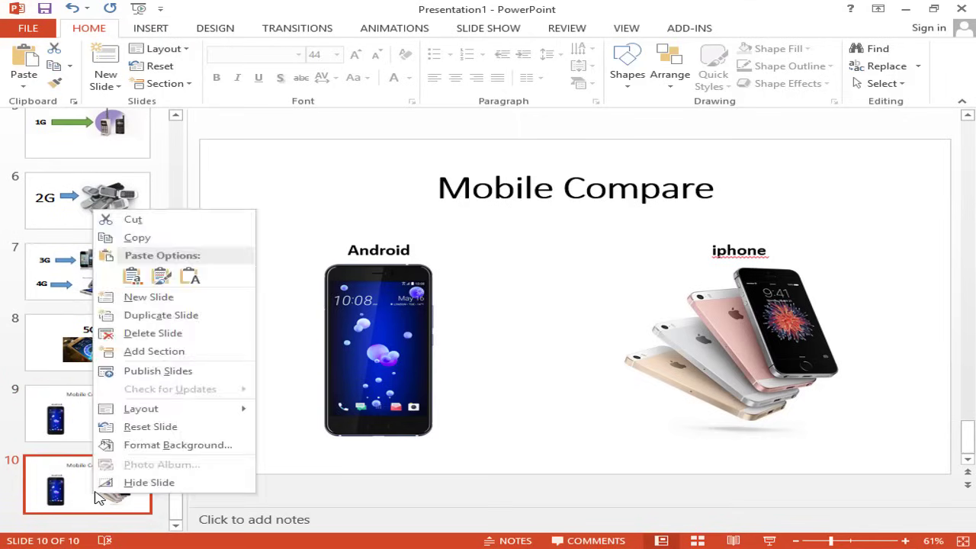
click(173, 341)
drag(183, 394, 183, 215)
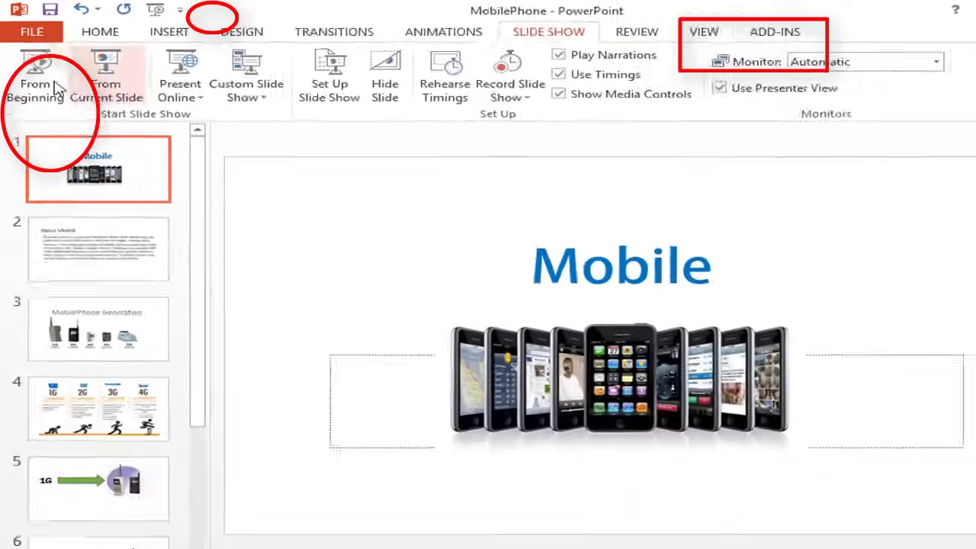
Play the MobilePhone slide show from the title slide through the 1G–4G infographic to the end, then exit
key(F5)
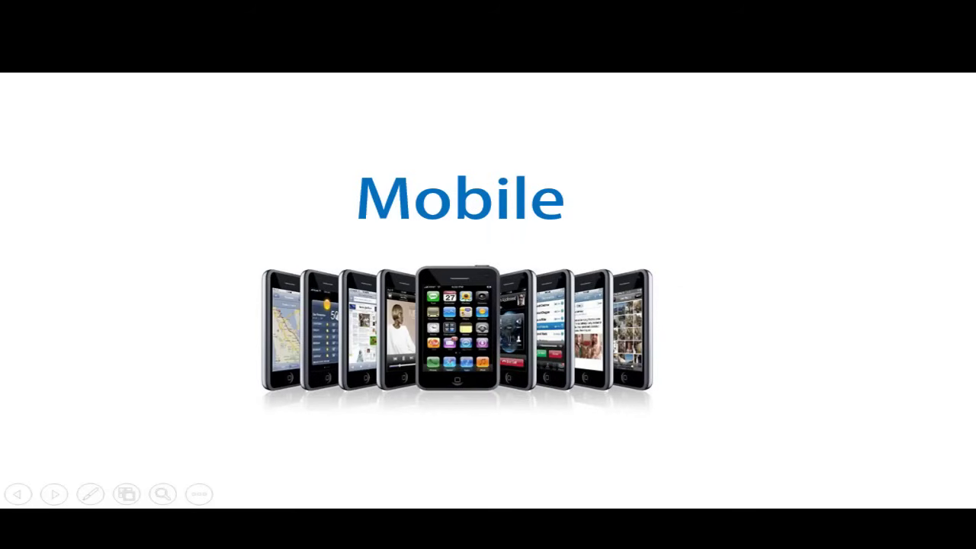
key(Right)
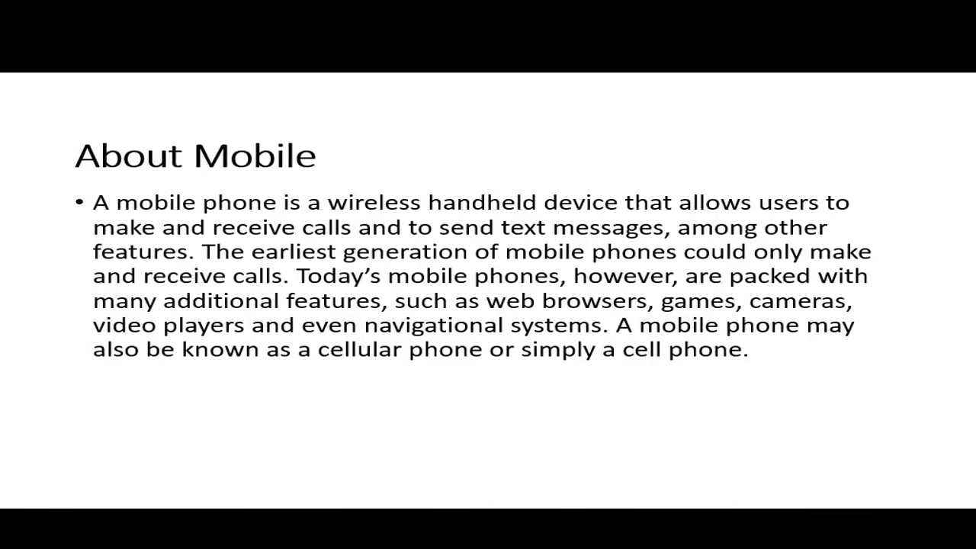
key(Right)
key(Right)
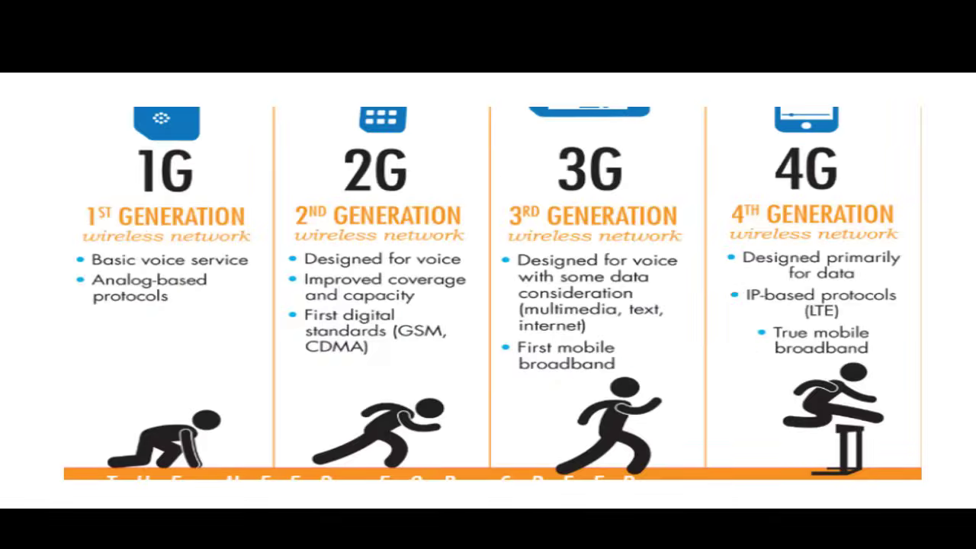
key(Right)
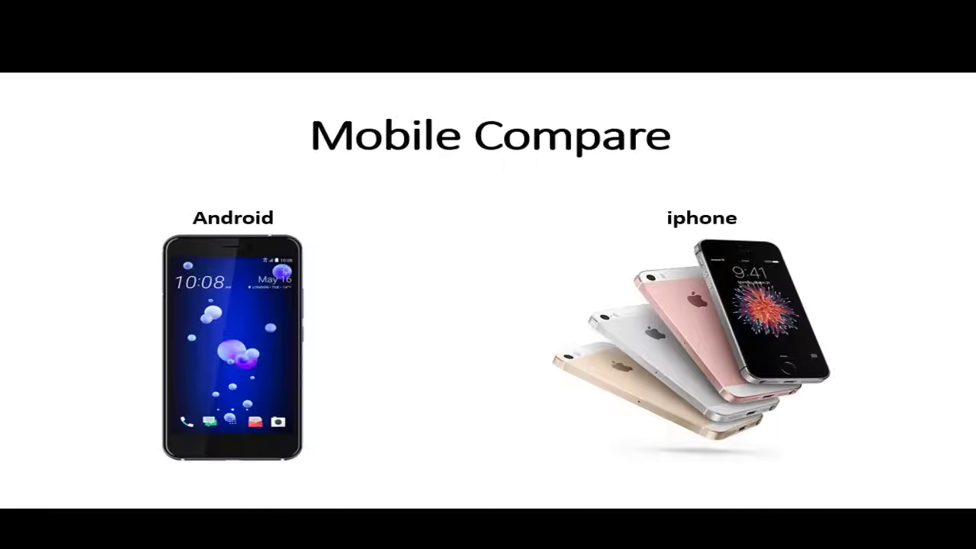
key(Right)
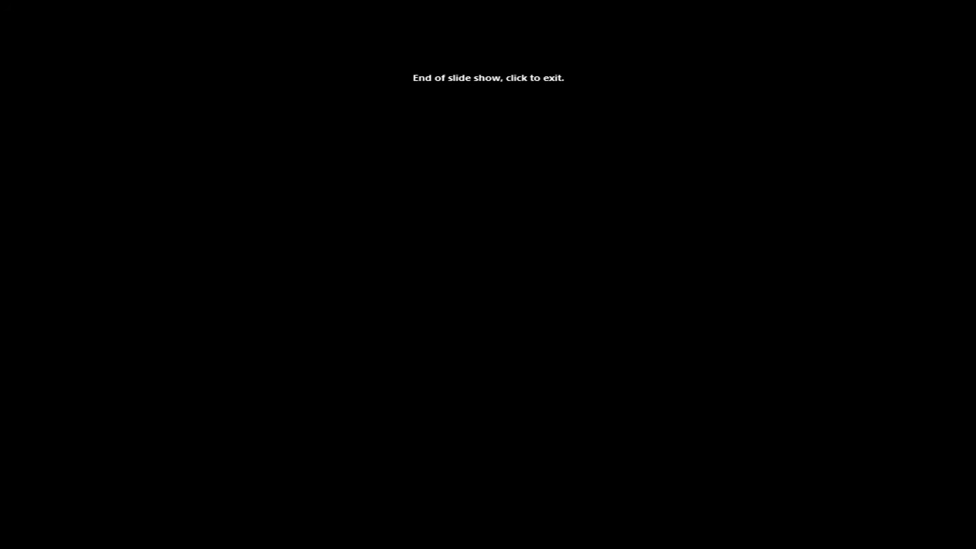
click(937, 391)
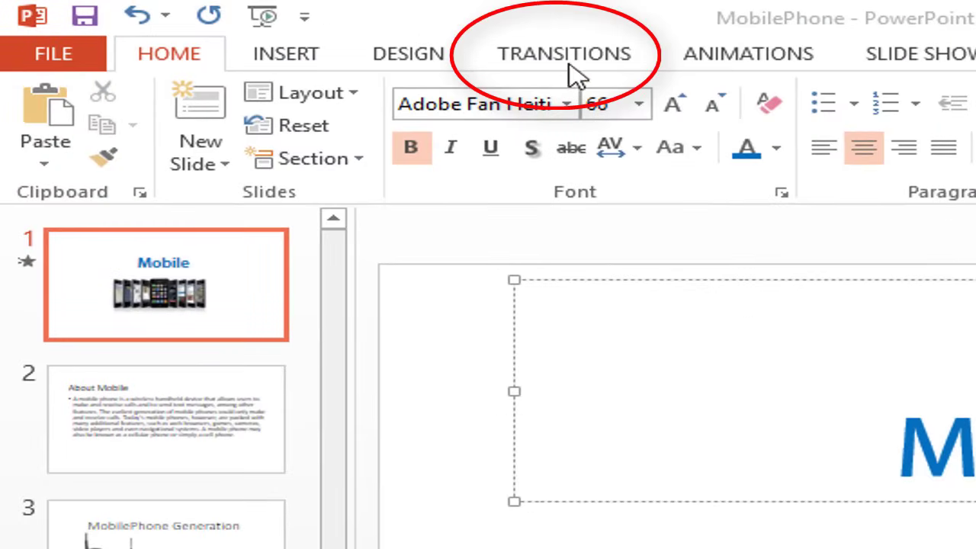
Try the Wipe and then Split transitions on the title slide, previewing each
click(564, 61)
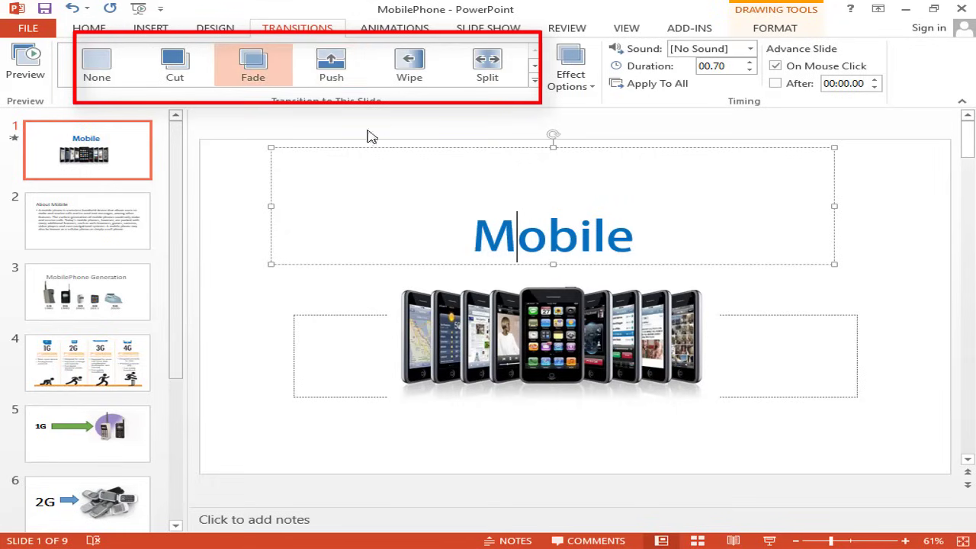
click(410, 68)
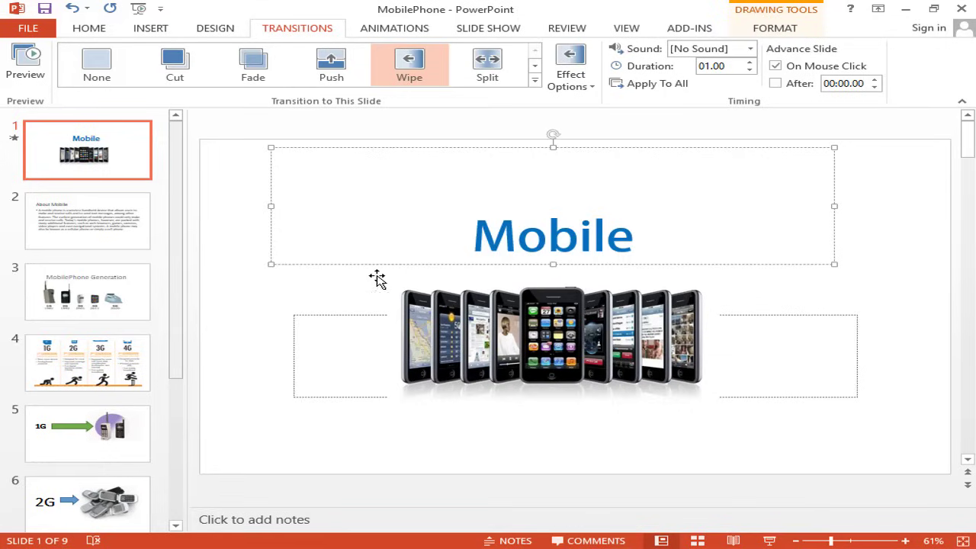
click(22, 75)
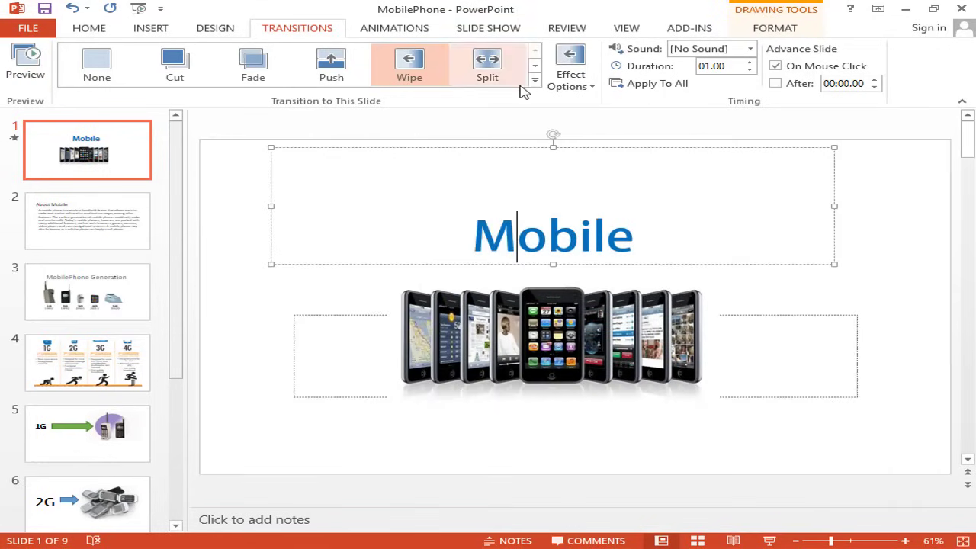
click(490, 70)
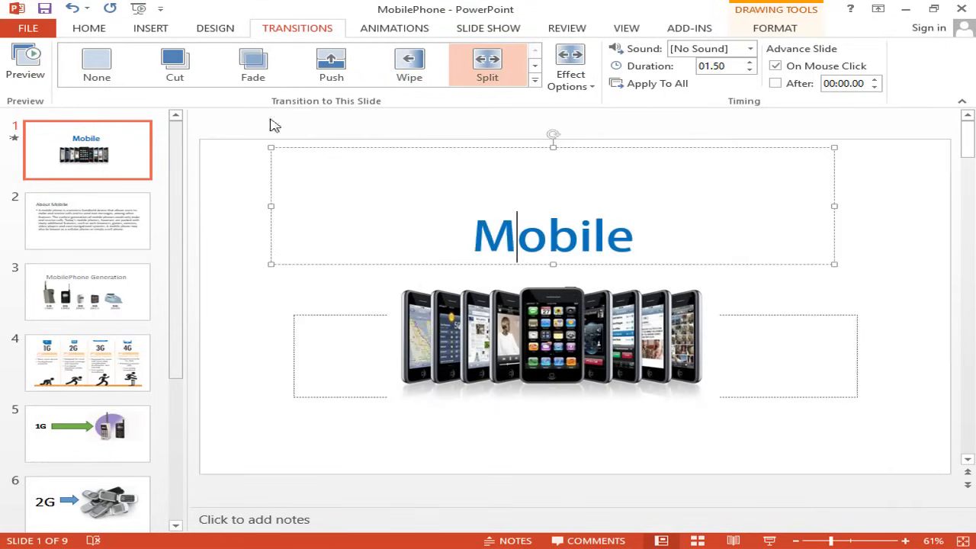
click(26, 67)
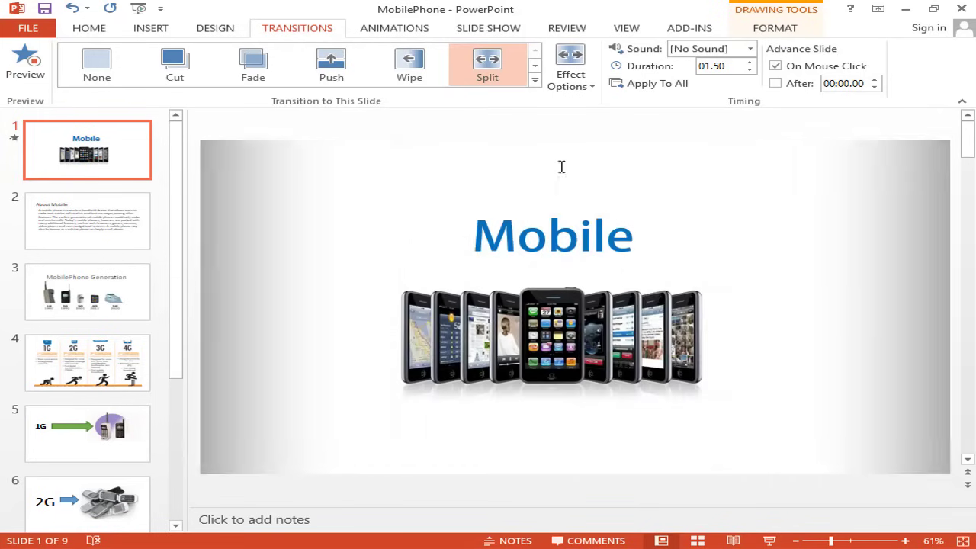
Preview Origami on the title slide, then settle on the Clock transition and preview it
click(535, 82)
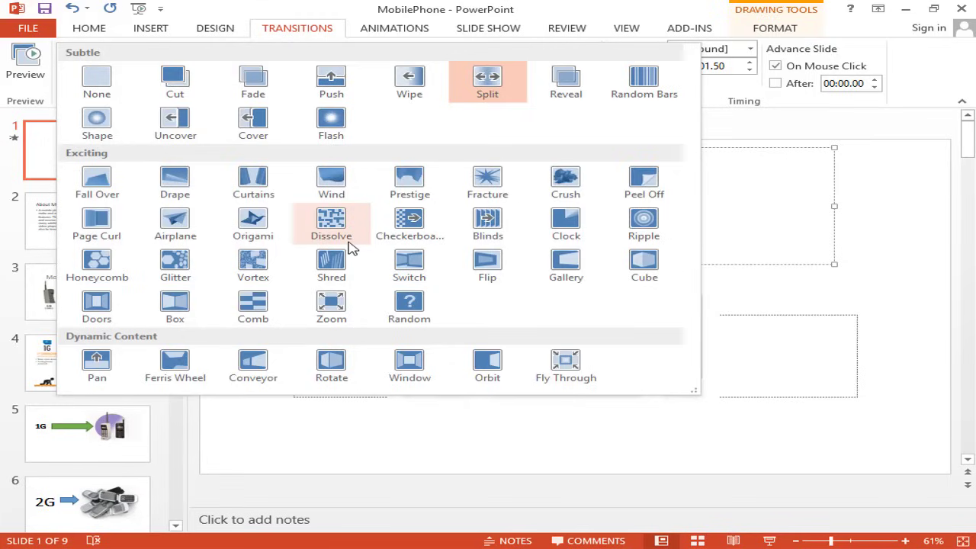
click(257, 236)
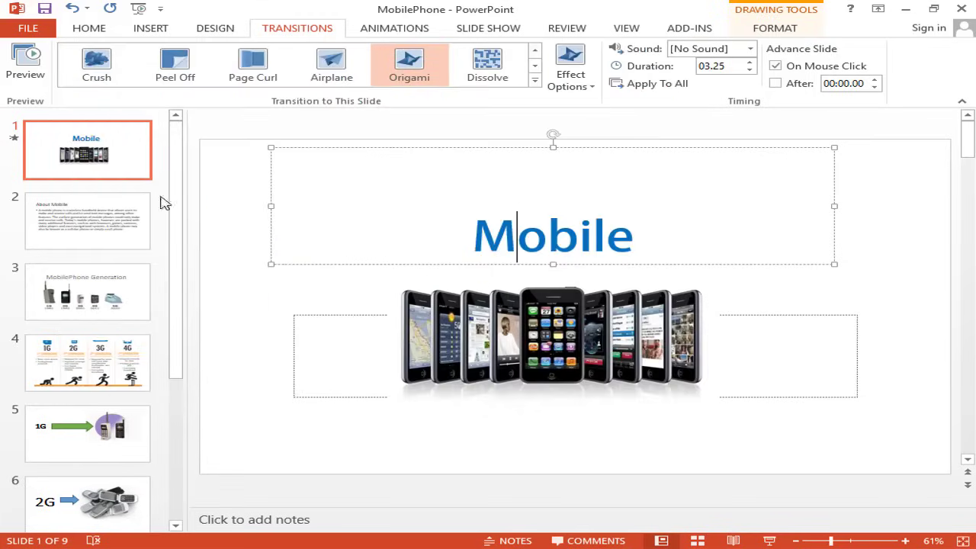
click(36, 85)
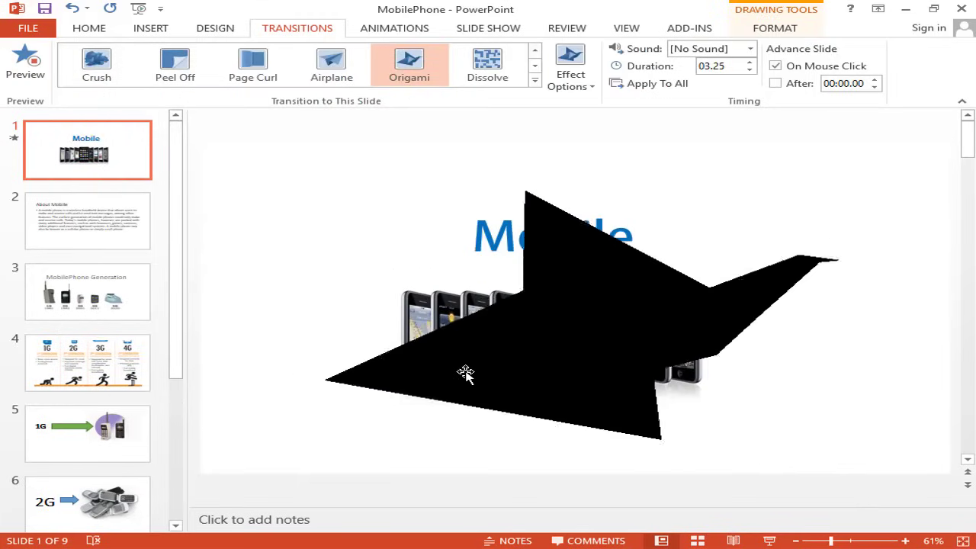
click(534, 79)
click(570, 212)
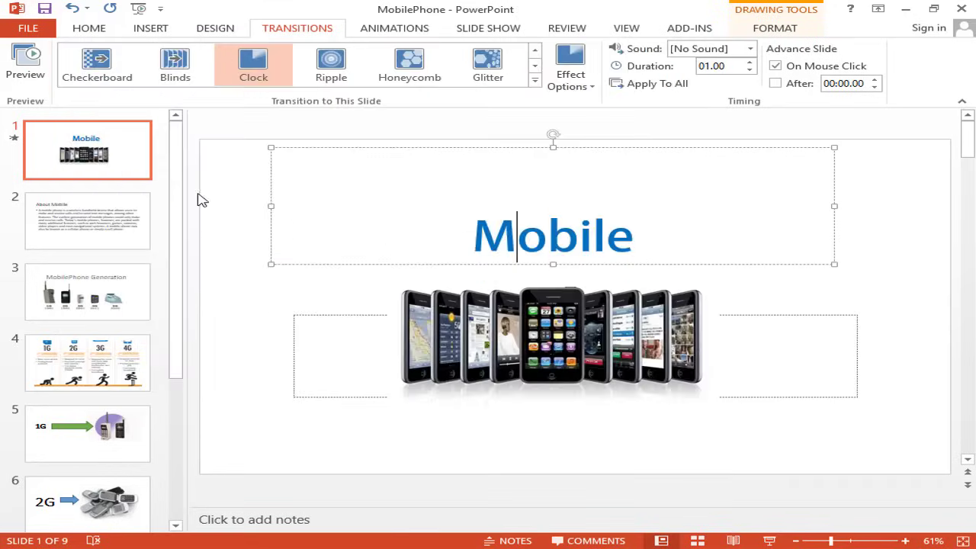
click(28, 67)
Give slide 2 Glitter, slide 3 Ripple and slide 4 Push transitions
click(83, 223)
click(535, 81)
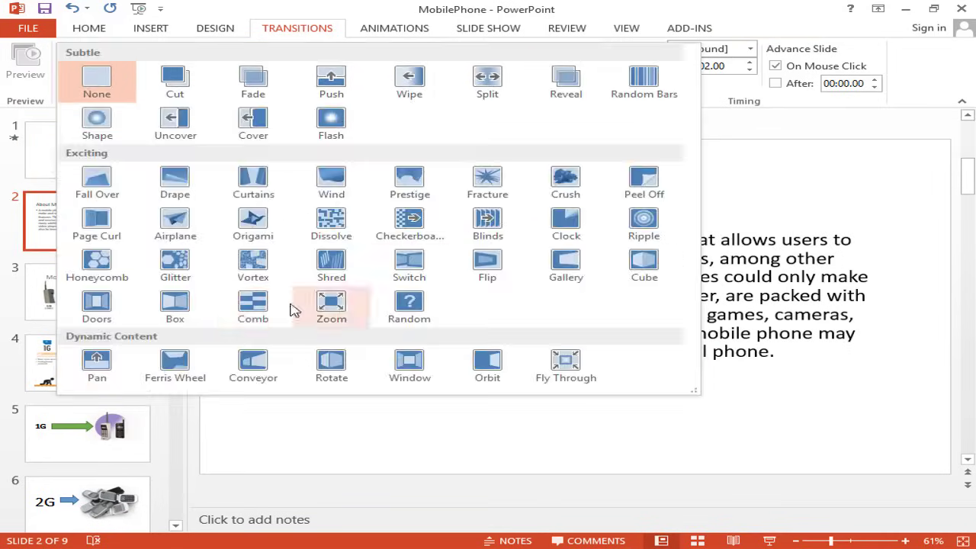
click(176, 266)
click(115, 298)
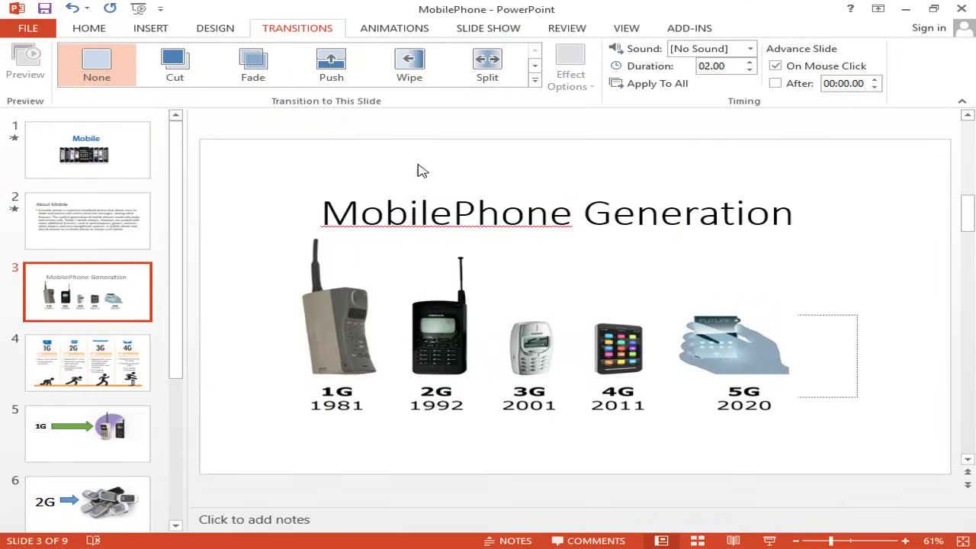
click(535, 81)
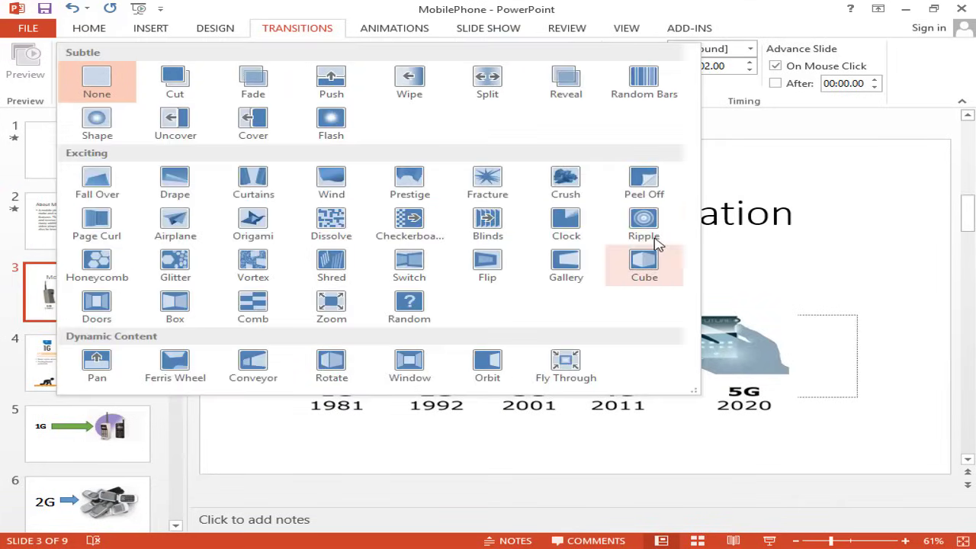
key(Escape)
click(149, 374)
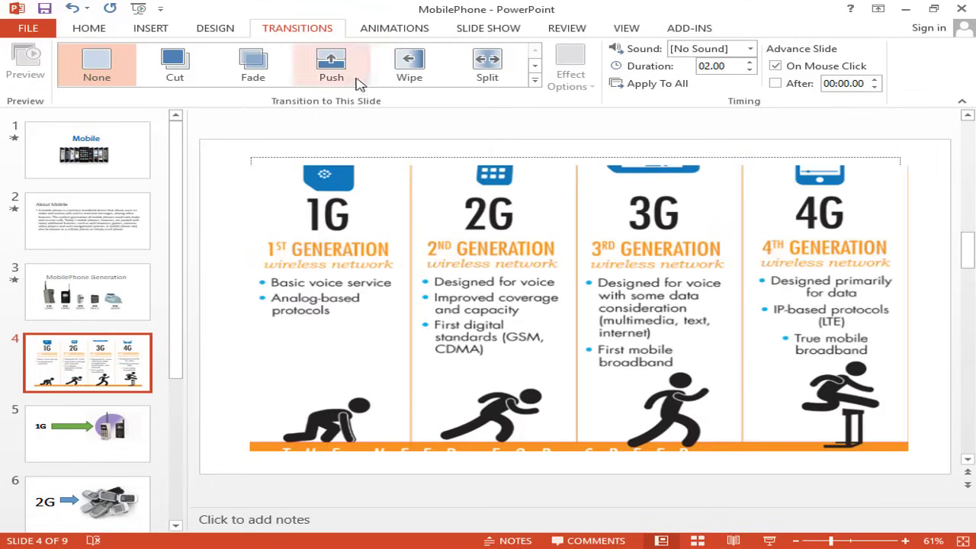
click(333, 69)
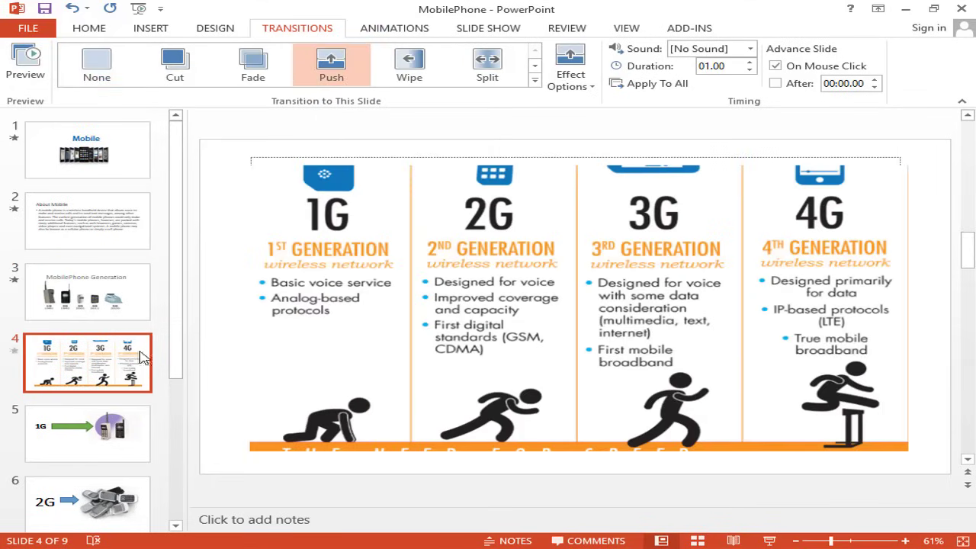
scroll(120, 370, down, 1)
Give slide 5 the Comb transition and the following slide the Crush transition
click(110, 396)
click(535, 81)
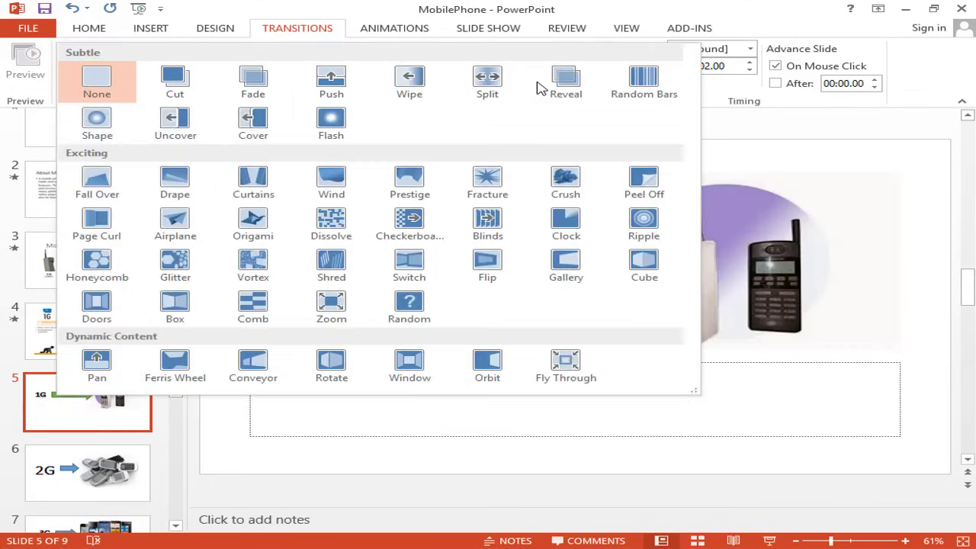
click(256, 317)
scroll(88, 320, down, 1)
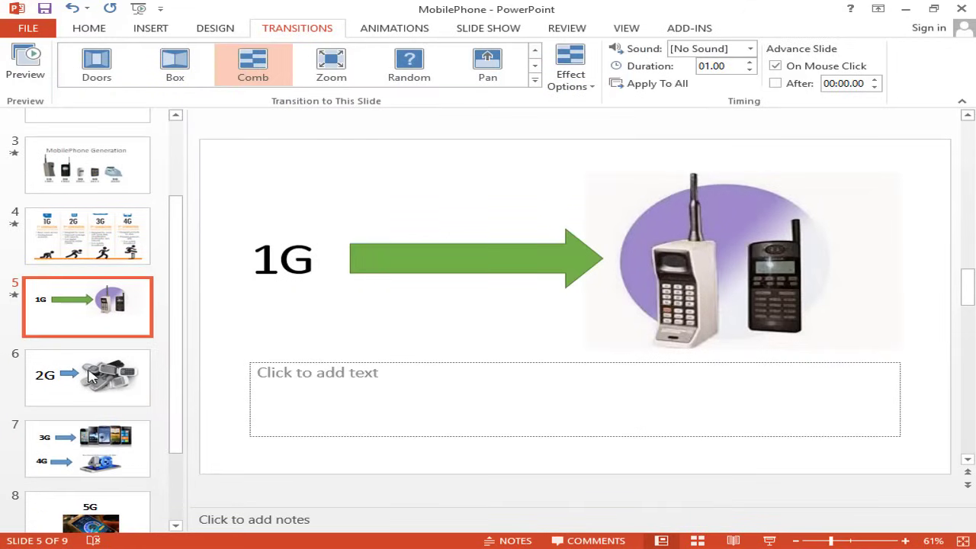
click(87, 372)
click(540, 83)
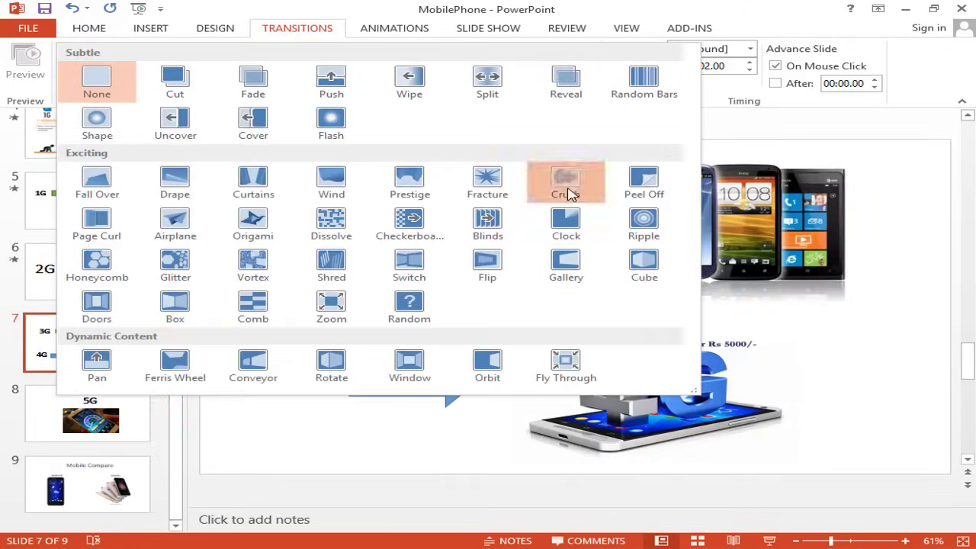
click(566, 187)
Give slide 8 Glitter and slide 9, Mobile Compare, the Honeycomb transition
click(127, 407)
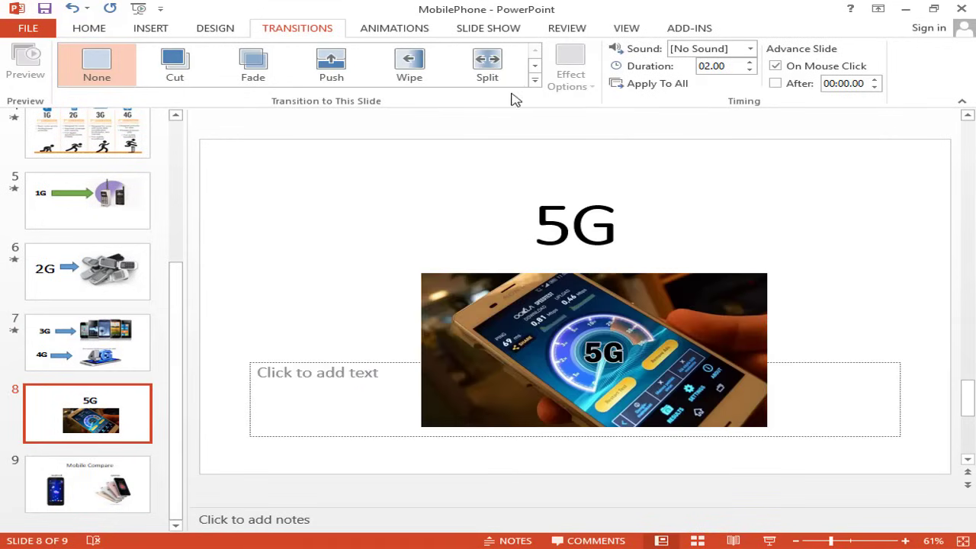
click(535, 81)
click(175, 313)
click(111, 490)
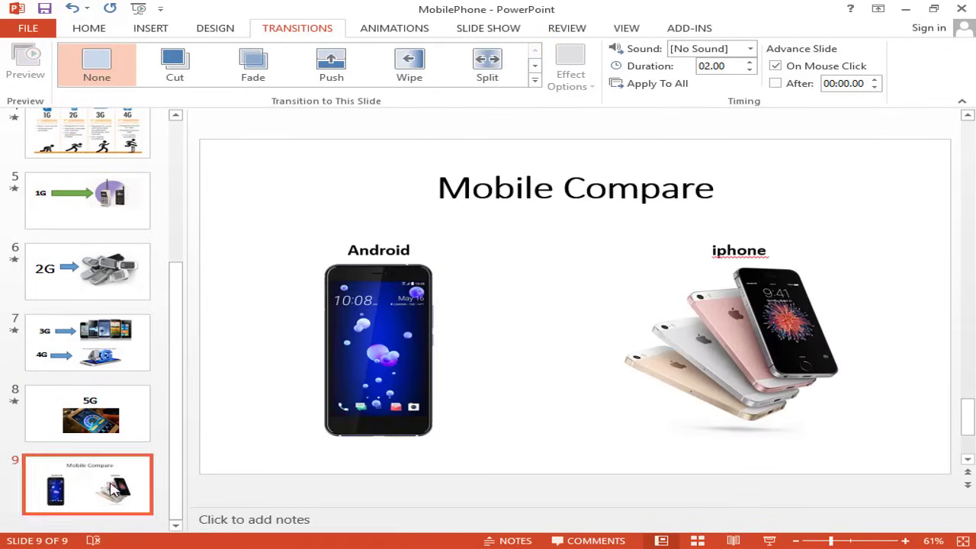
click(535, 80)
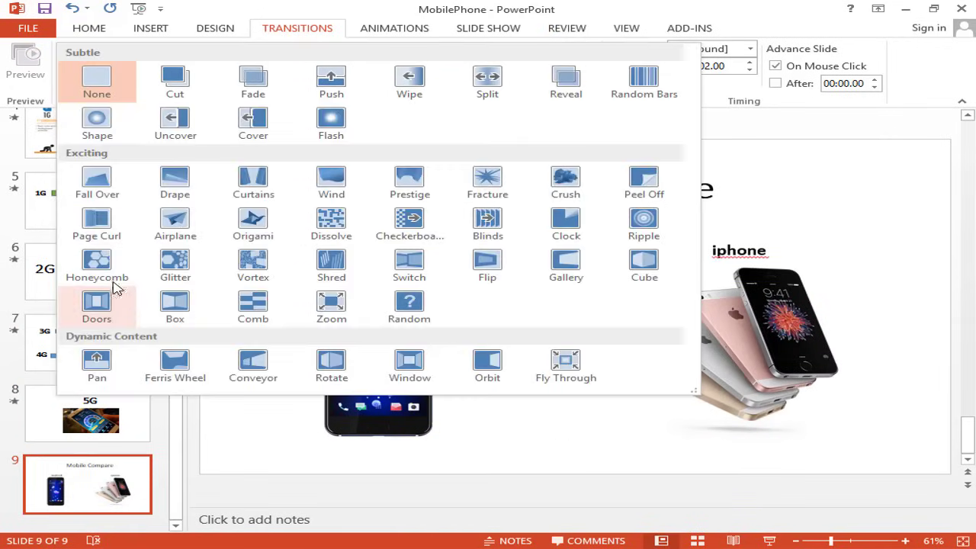
click(97, 263)
drag(183, 320, 171, 153)
Replace the title slide's Clock transition with Fracture
click(115, 153)
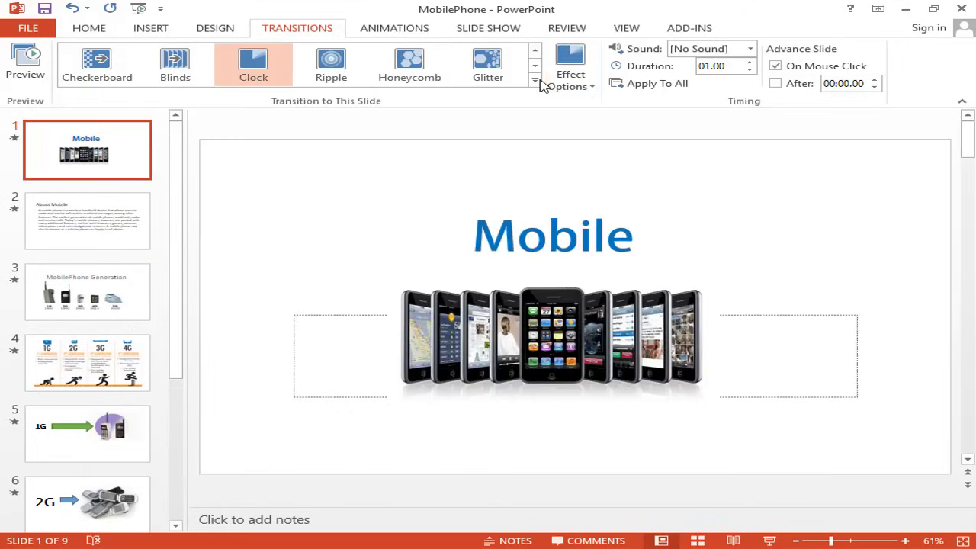
click(535, 81)
click(96, 80)
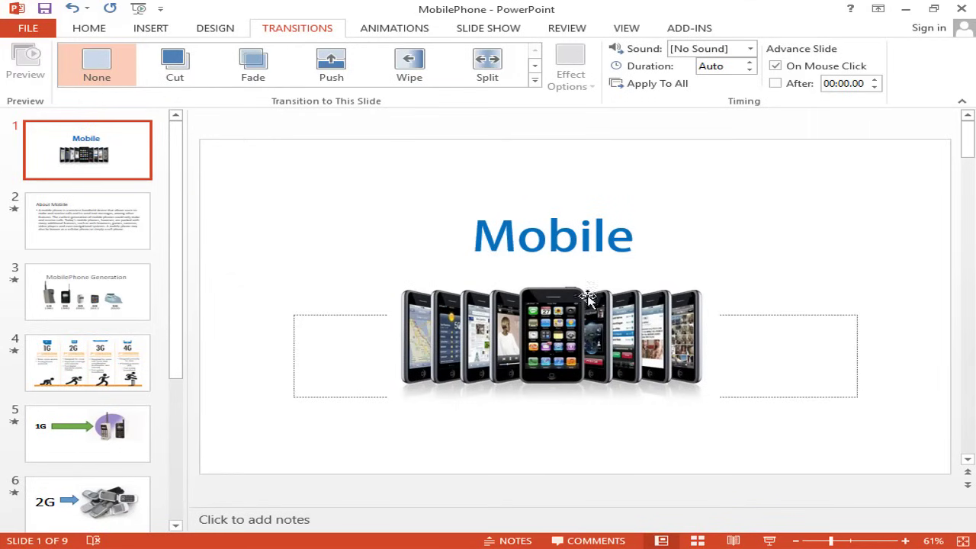
click(535, 81)
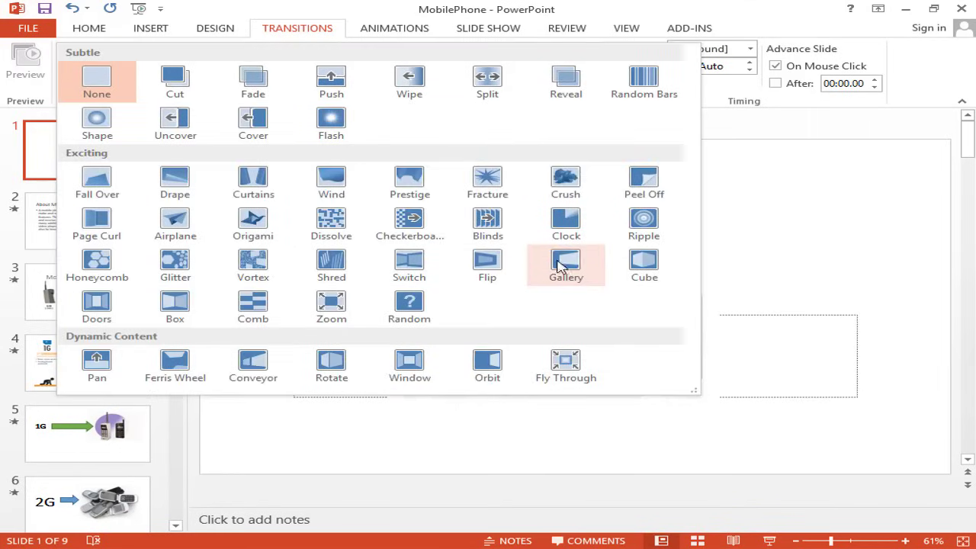
click(484, 186)
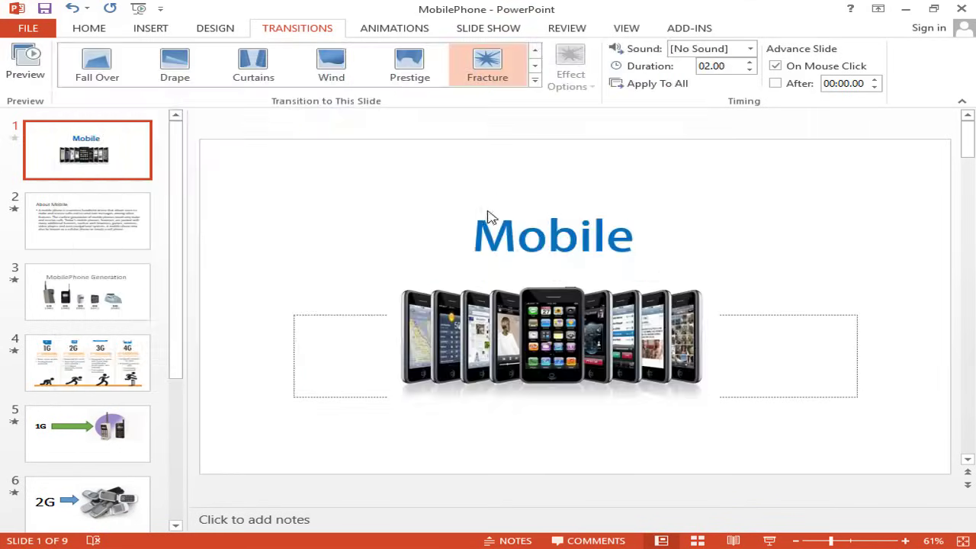
click(25, 64)
click(485, 28)
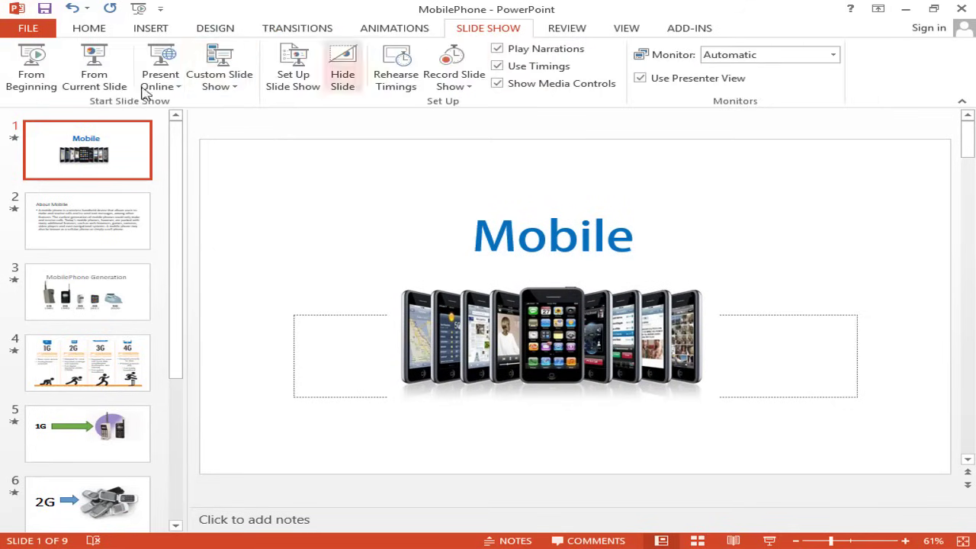
click(42, 84)
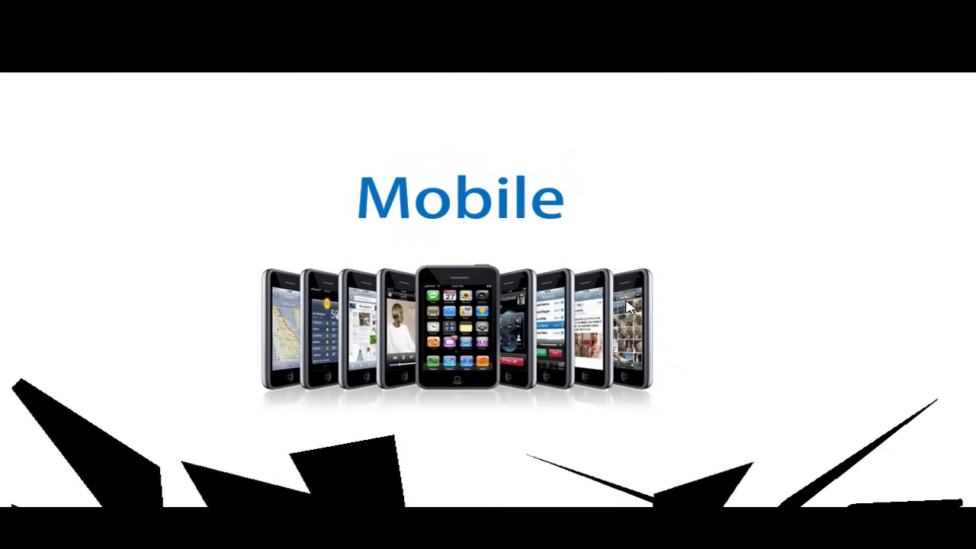
click(845, 243)
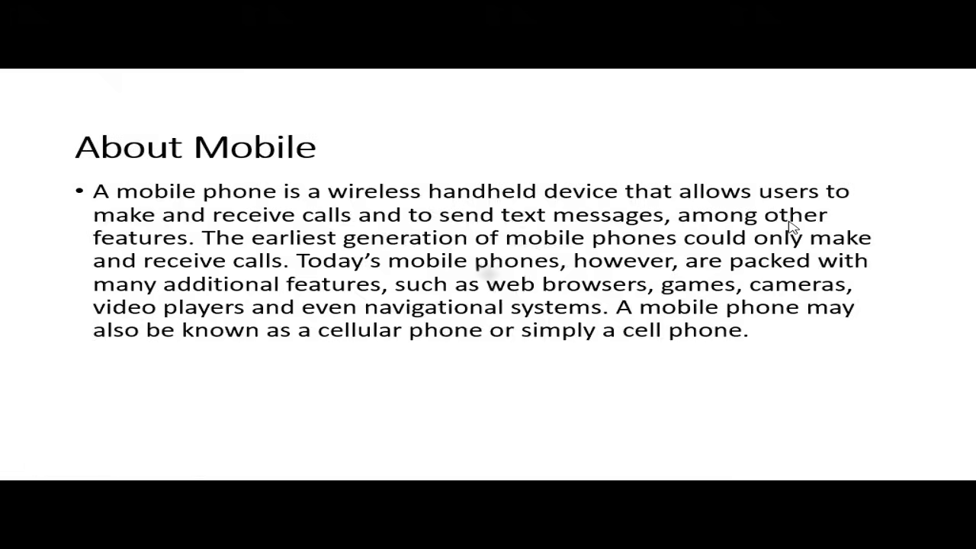
click(793, 227)
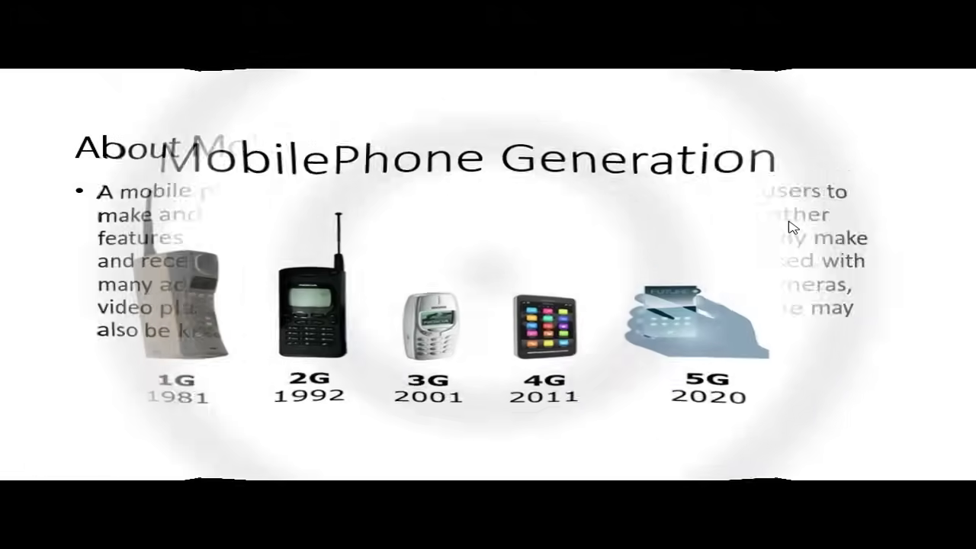
click(792, 227)
click(793, 227)
click(792, 227)
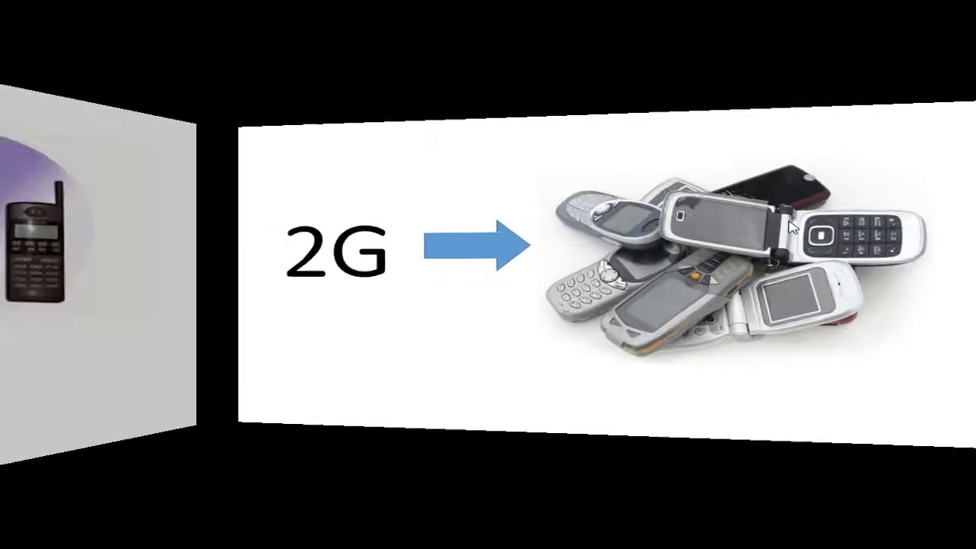
click(792, 227)
click(793, 227)
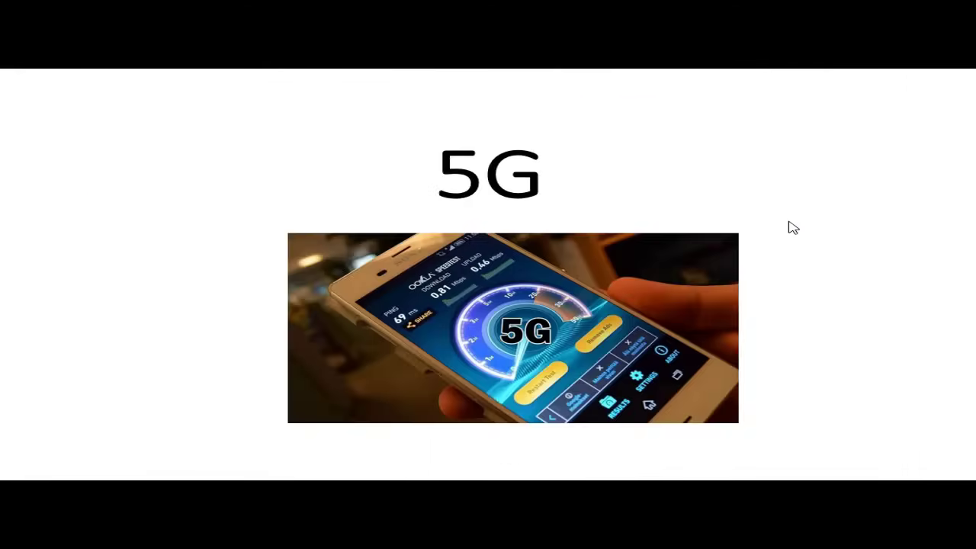
click(792, 227)
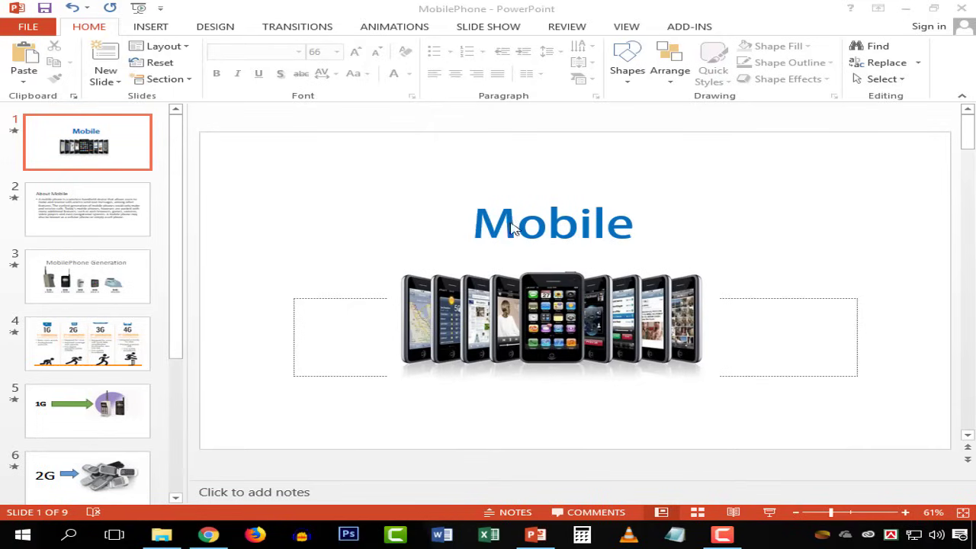
Select the Mobile title box and preview its Fly In animation
click(472, 224)
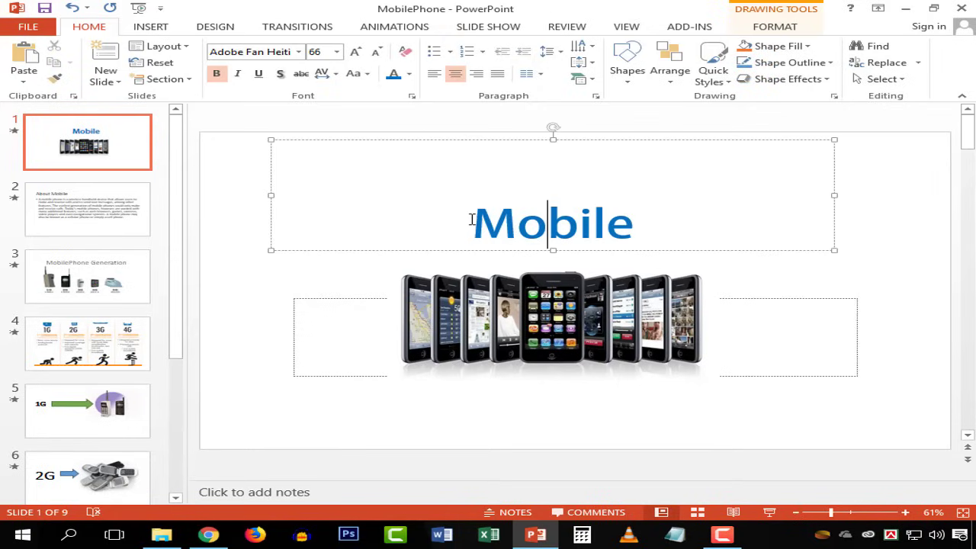
drag(471, 220, 646, 216)
click(407, 201)
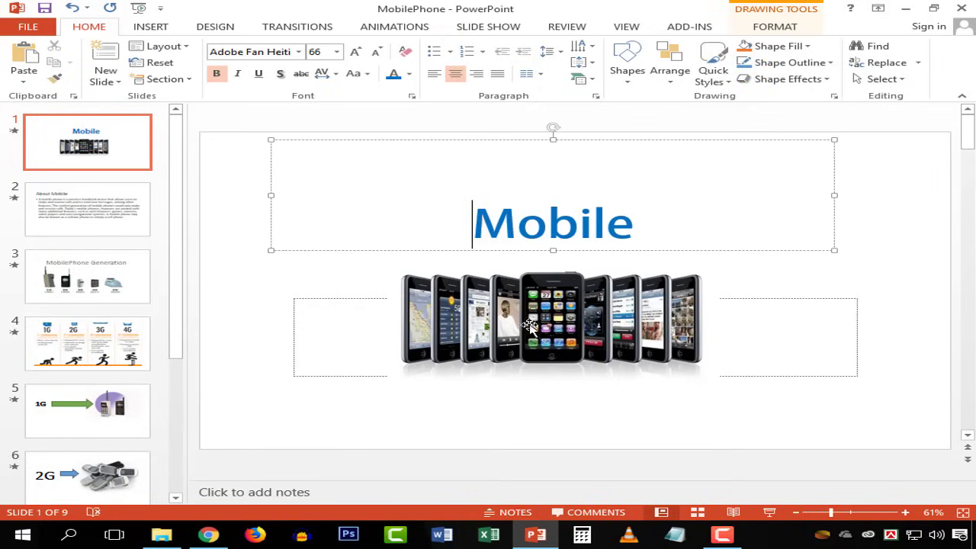
click(529, 326)
key(Escape)
click(530, 221)
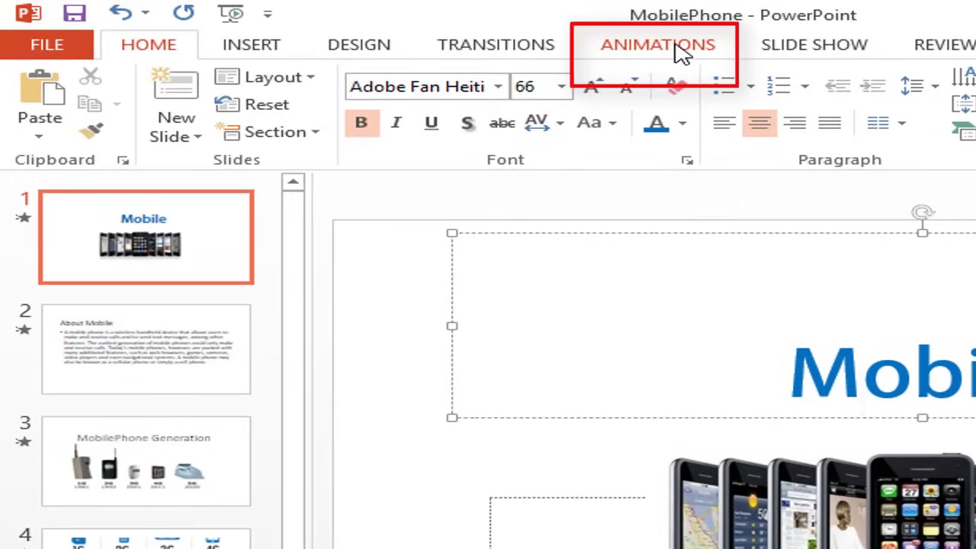
click(657, 44)
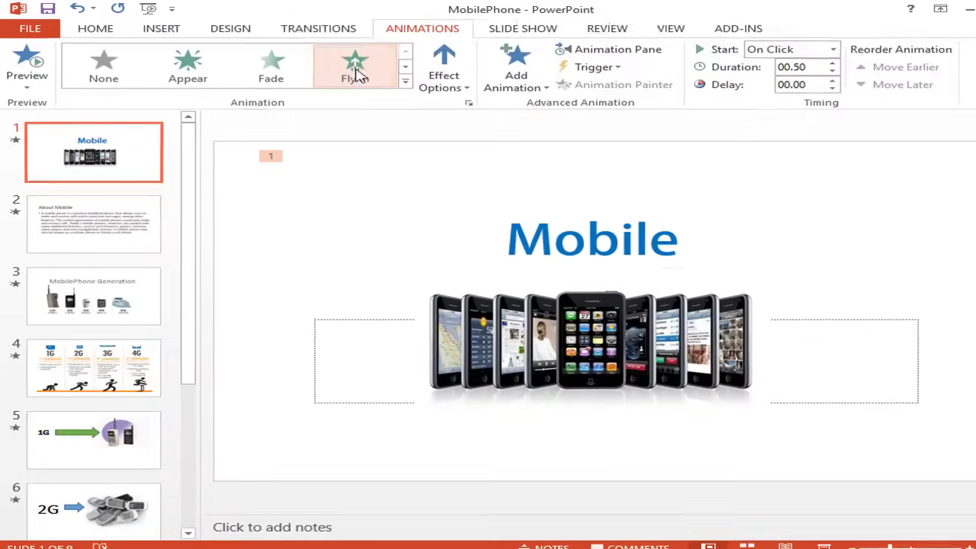
click(37, 67)
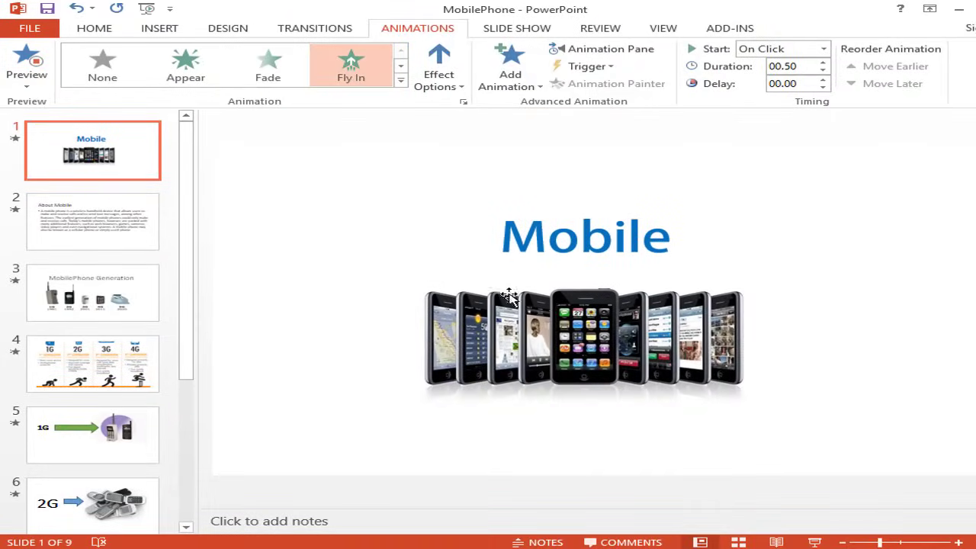
Give the phone picture a Color Pulse emphasis and preview the slide's animations
click(401, 82)
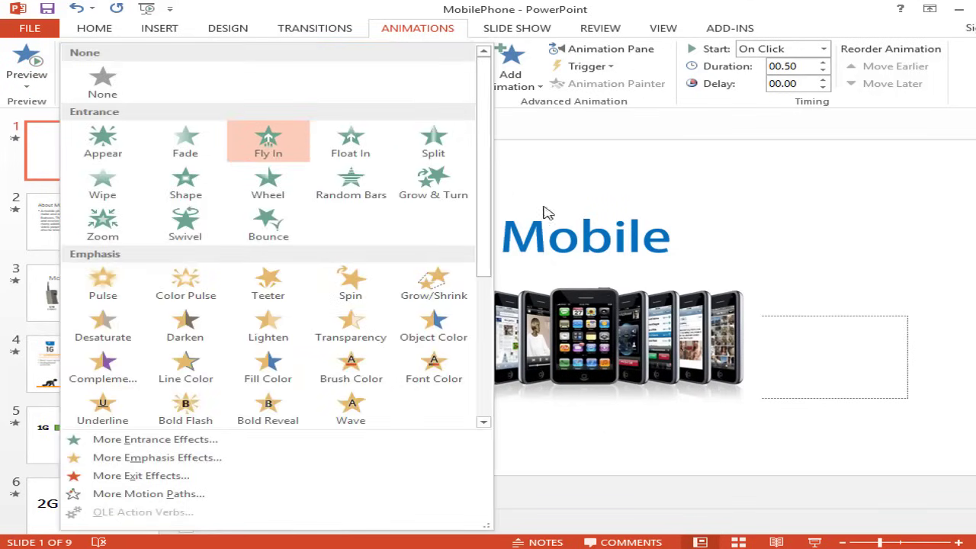
click(656, 238)
click(571, 243)
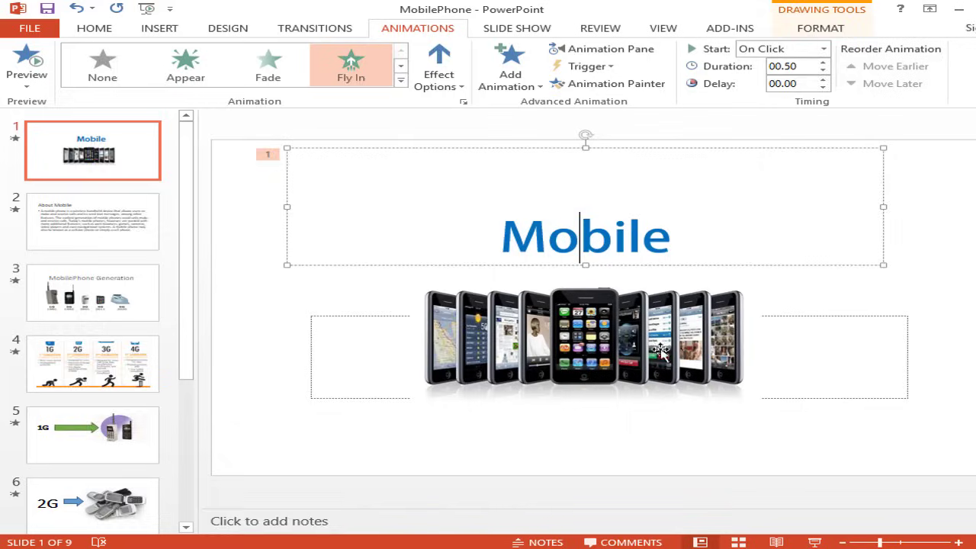
click(660, 351)
click(401, 80)
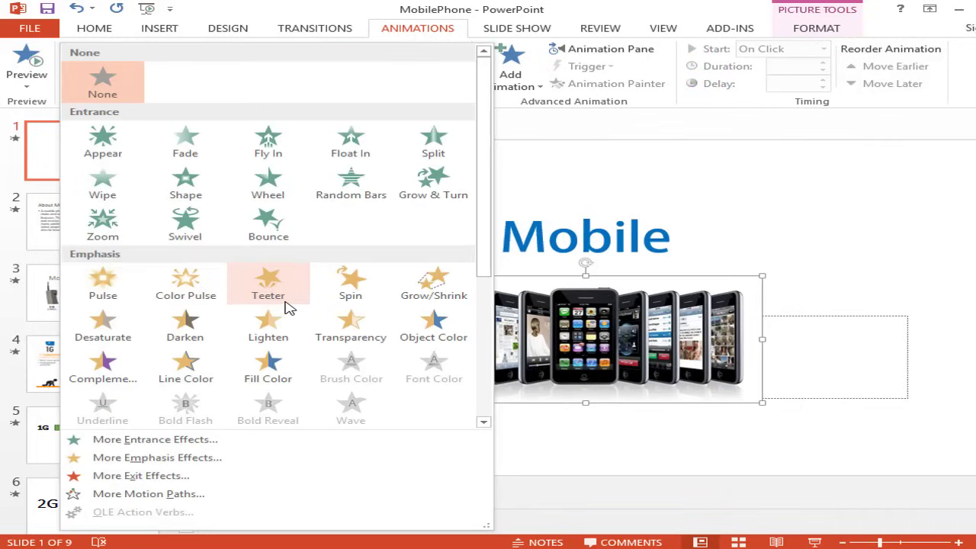
click(190, 288)
click(32, 64)
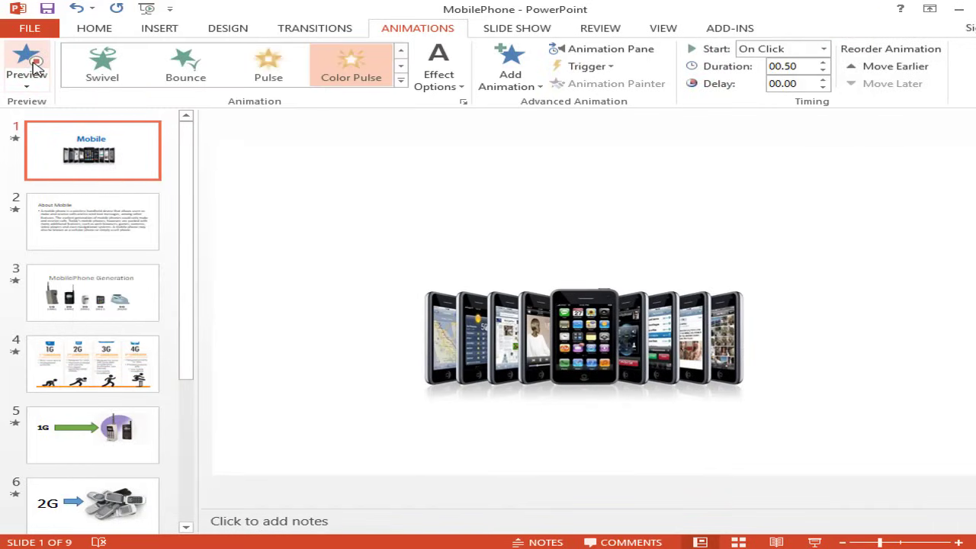
click(564, 320)
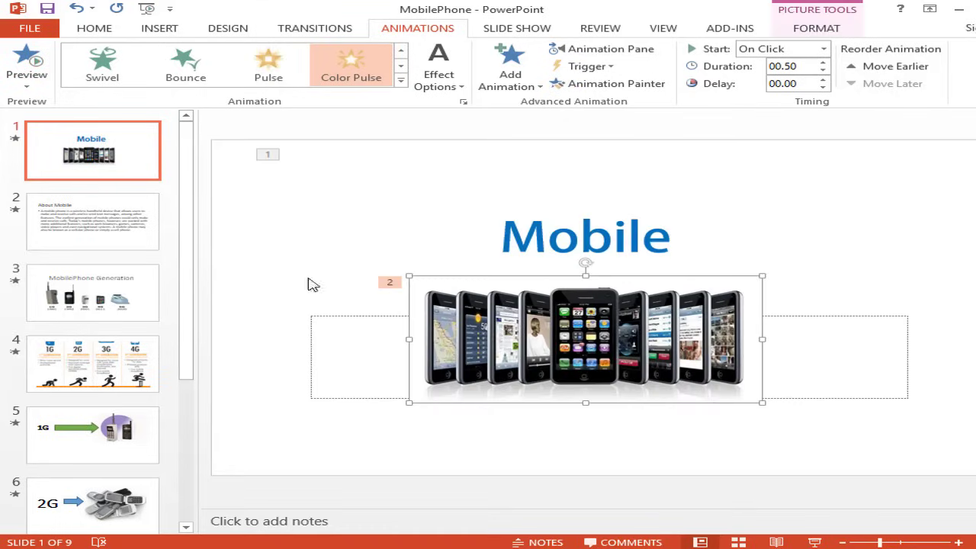
click(26, 69)
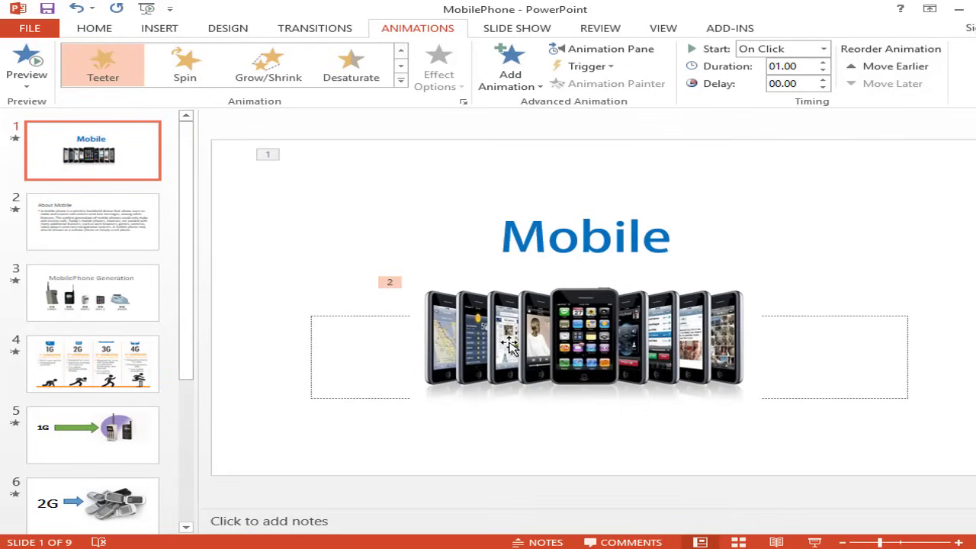
Browse the animation and entrance effects for the About Mobile slide's title and 3G phones picture
click(157, 203)
click(440, 261)
click(397, 200)
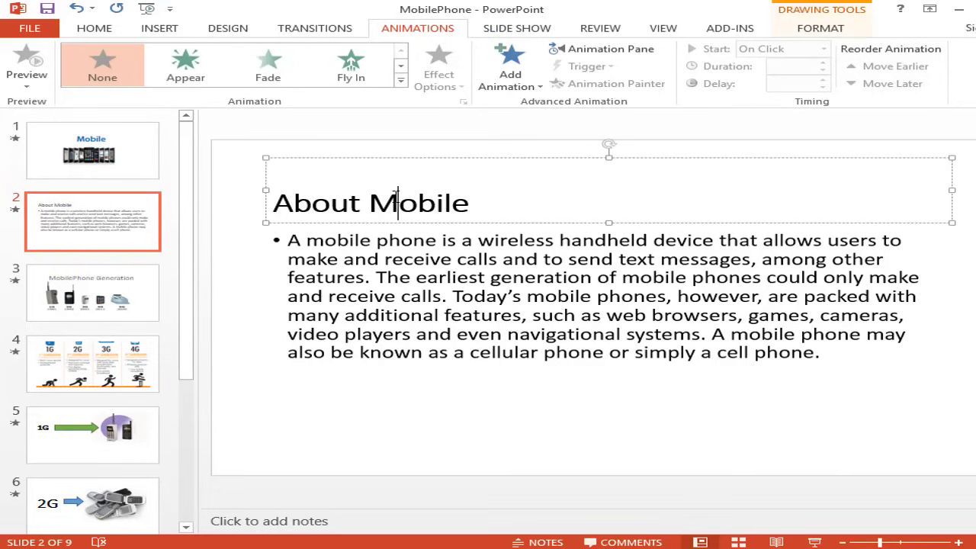
click(400, 80)
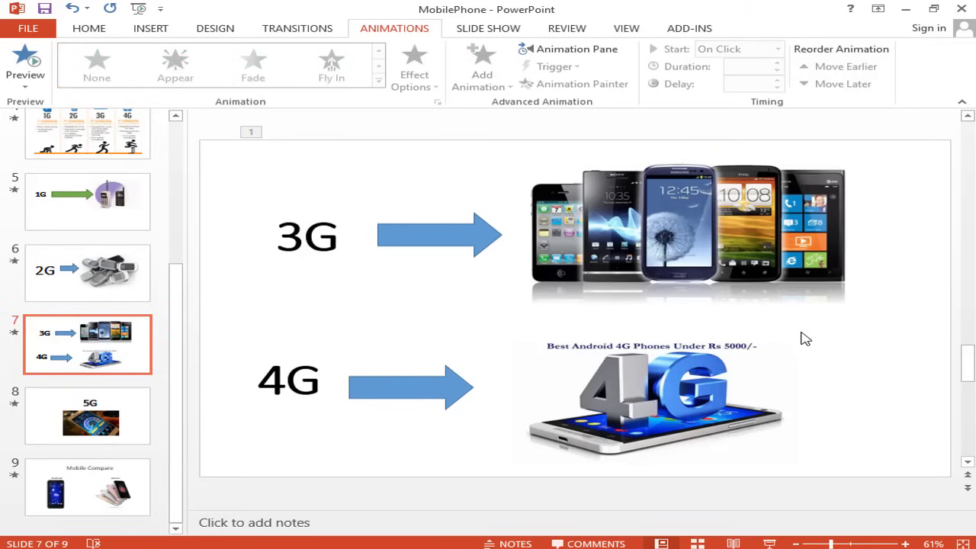
click(692, 224)
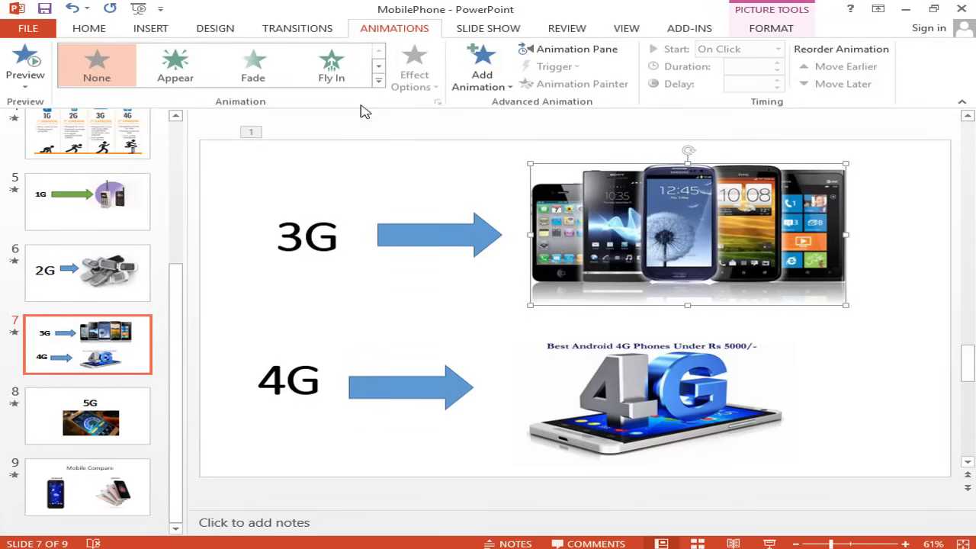
click(378, 83)
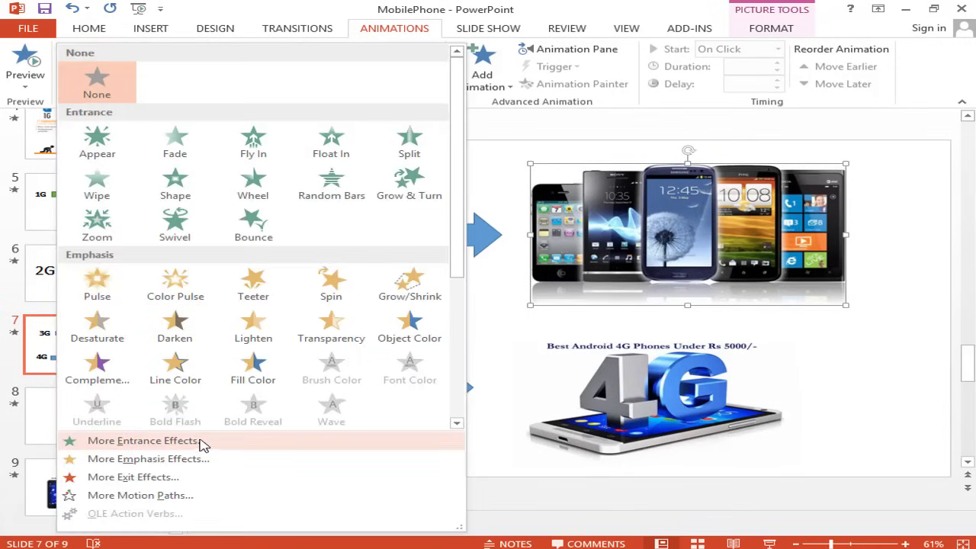
scroll(168, 473, down, 5)
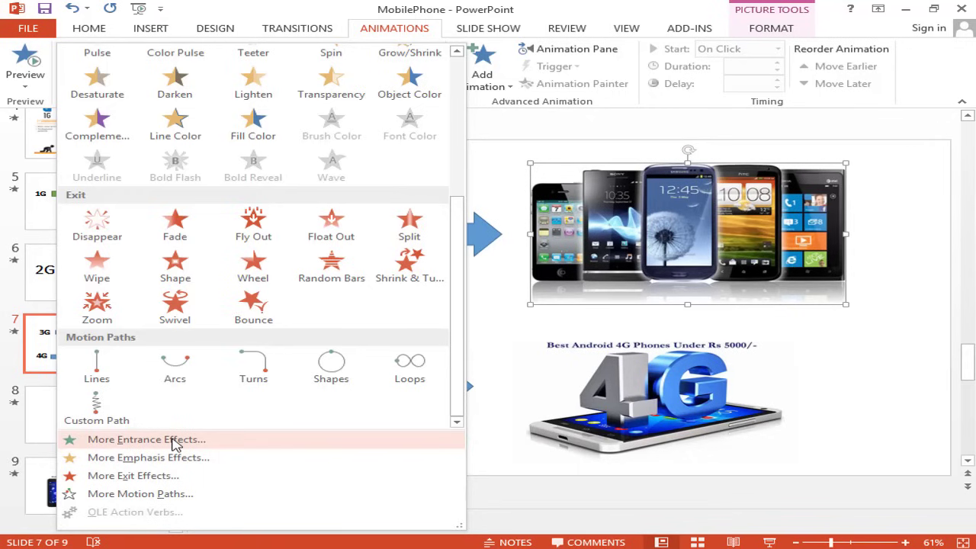
click(174, 445)
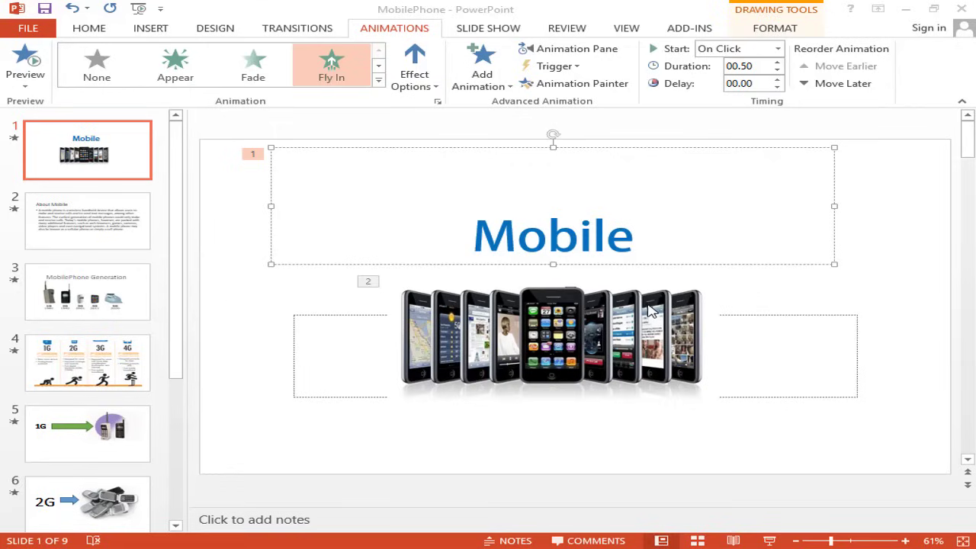
Set the slide 1 phone picture's Teeter animation to 1.75 seconds with a 0.75-second delay
click(614, 344)
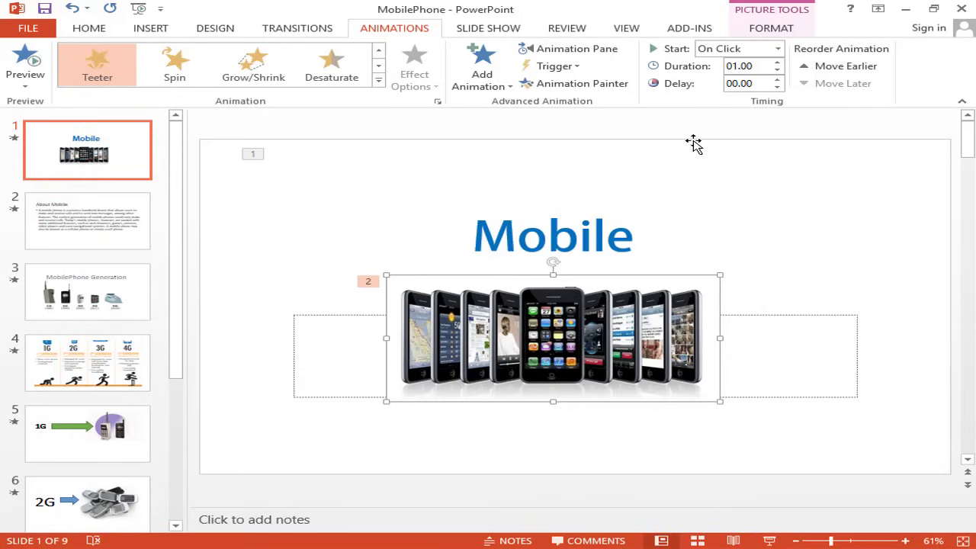
click(777, 70)
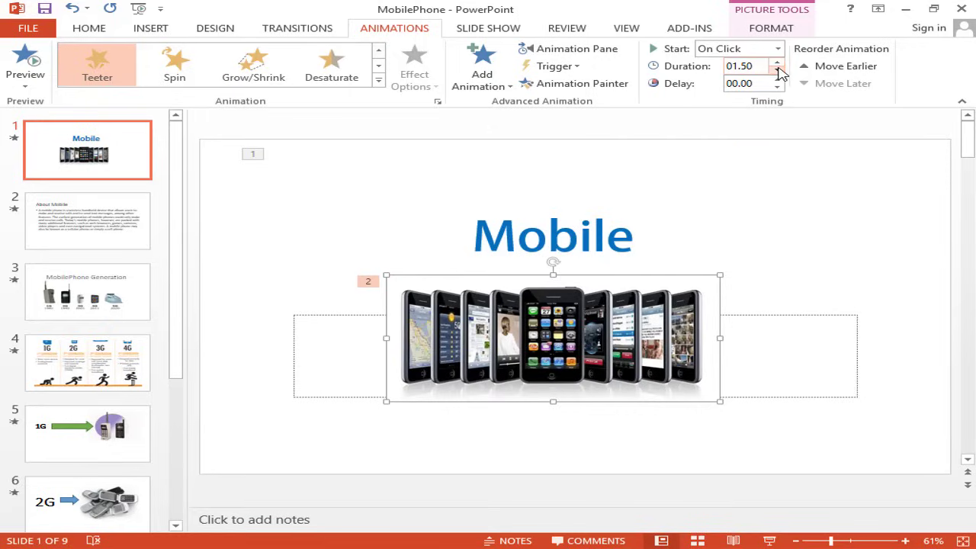
click(777, 62)
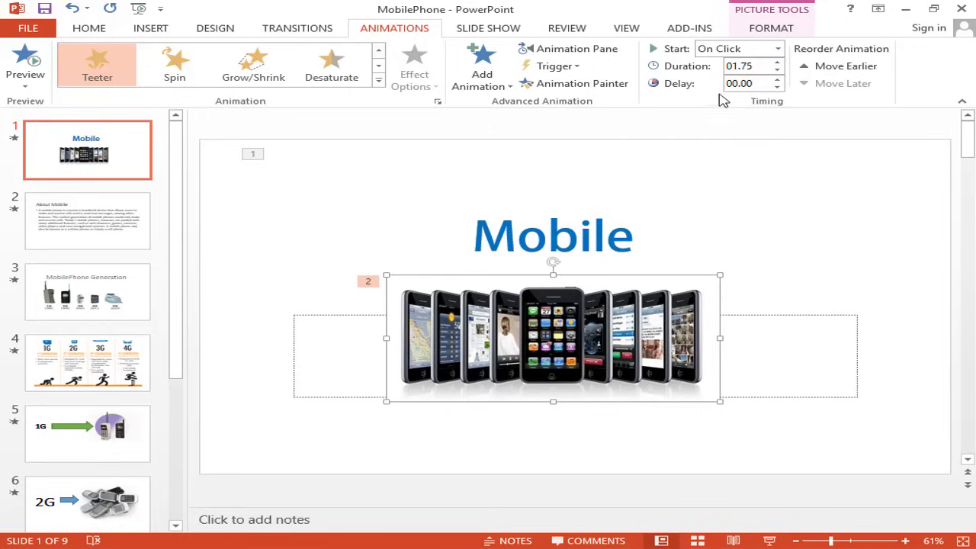
click(778, 80)
click(778, 79)
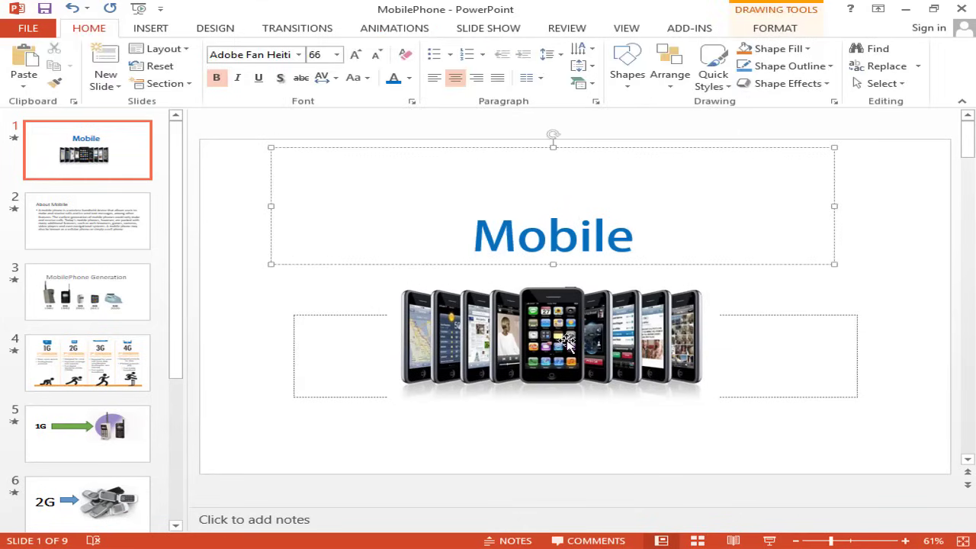
click(139, 9)
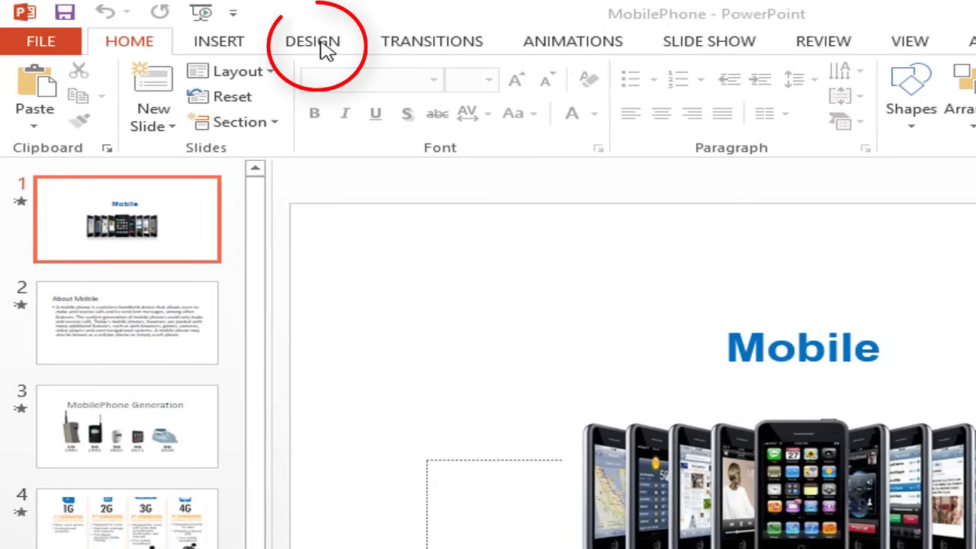
Apply the Facet theme to all slides and check slides 2 and 3
click(324, 49)
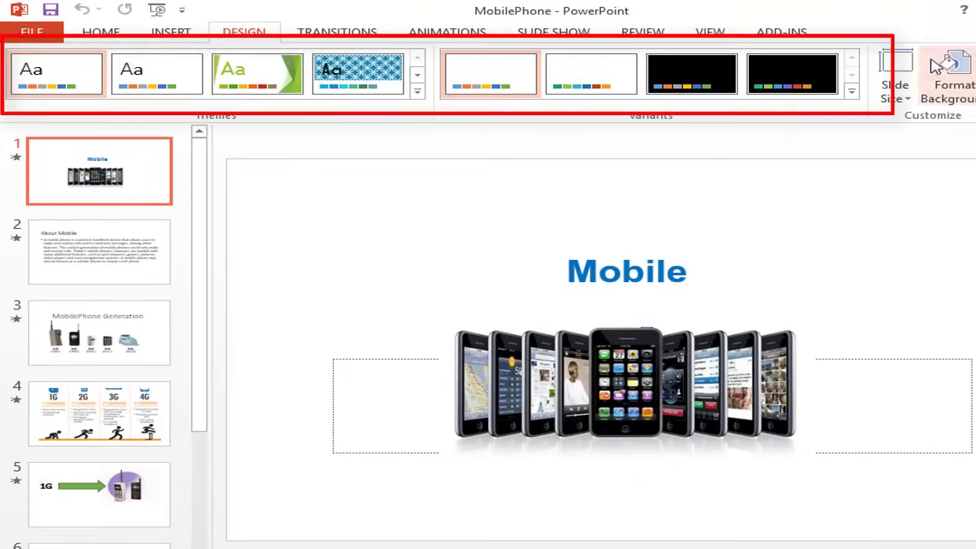
click(273, 77)
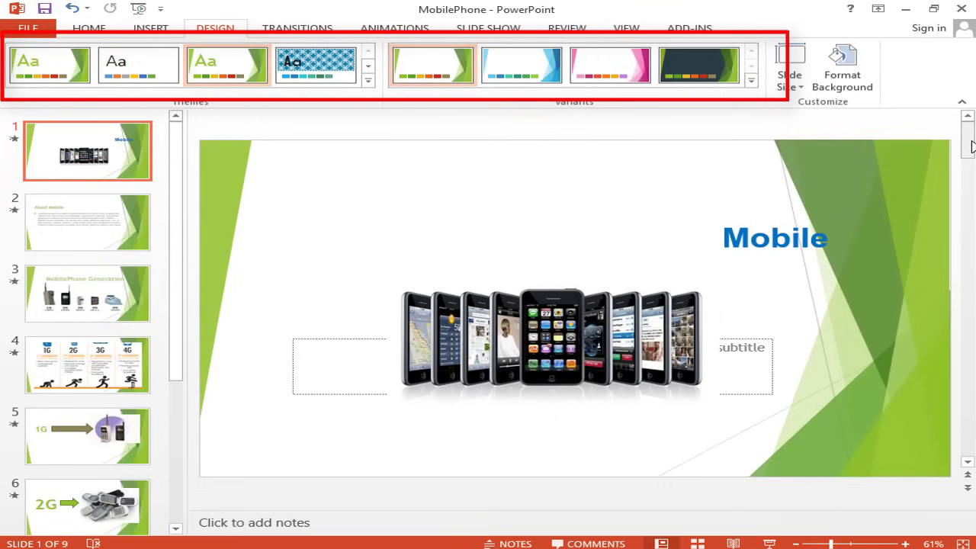
click(124, 224)
click(106, 268)
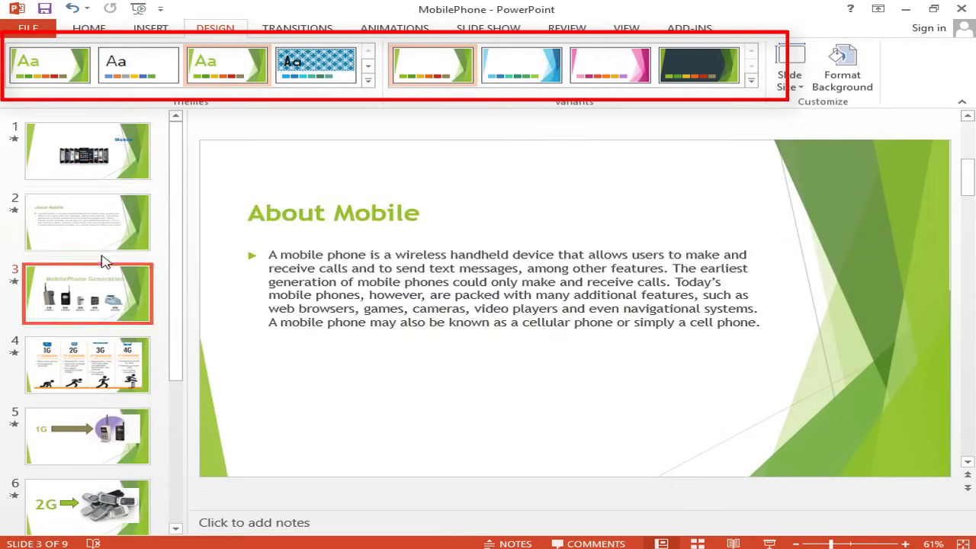
click(122, 168)
Switch to the blue patterned theme and try its green, teal and dark variants
click(322, 61)
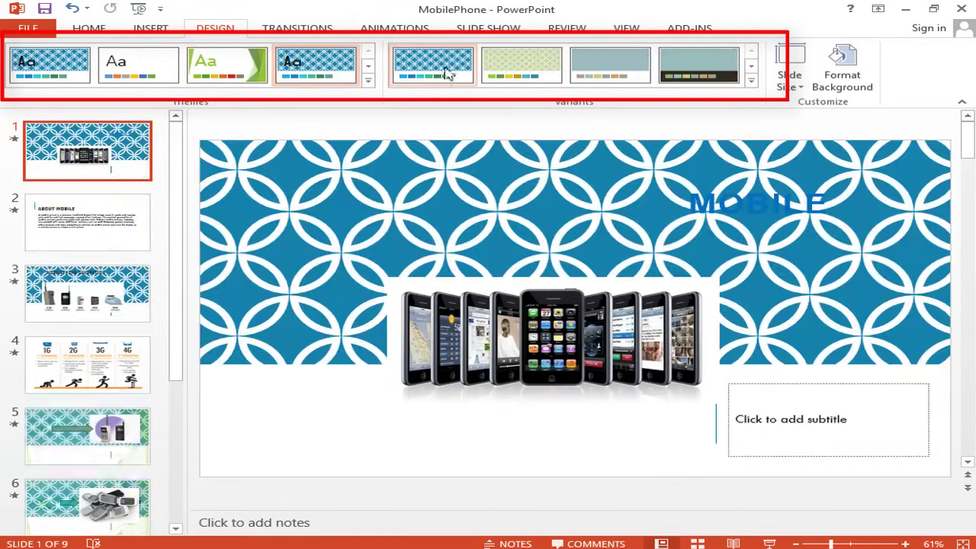
click(542, 68)
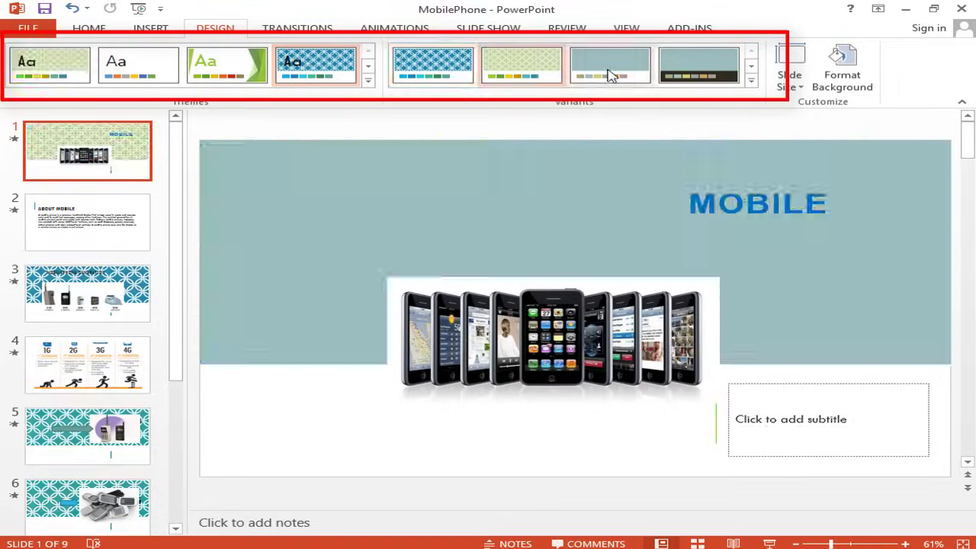
click(610, 73)
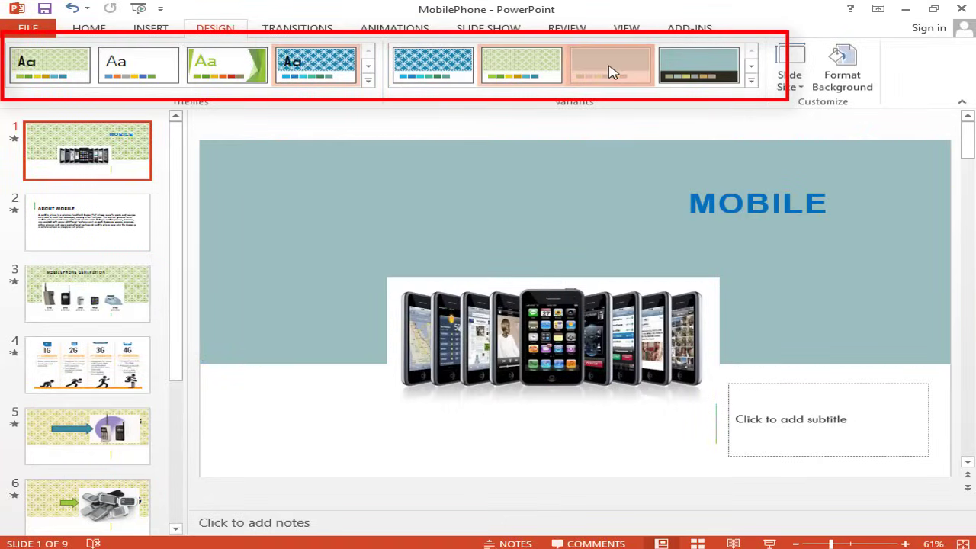
click(690, 76)
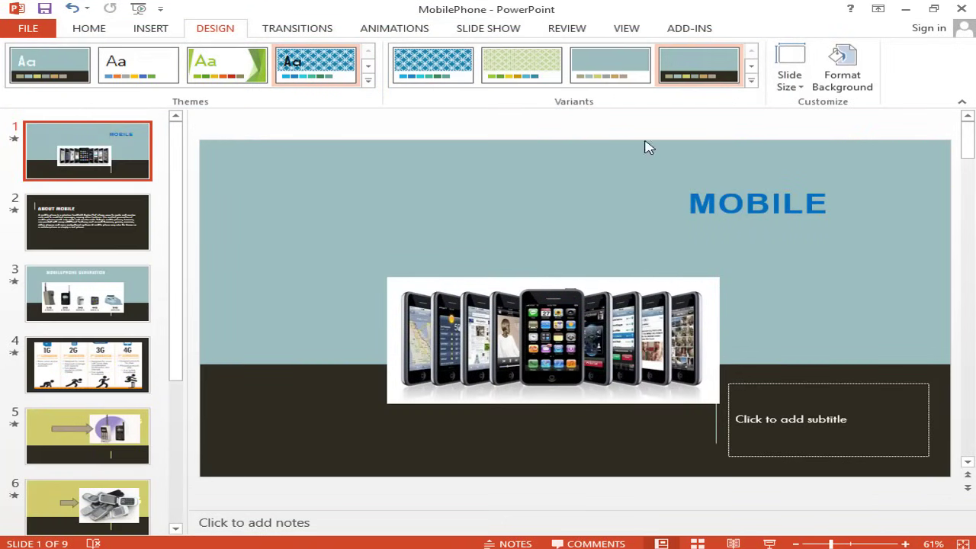
click(752, 82)
mouse_move(456, 144)
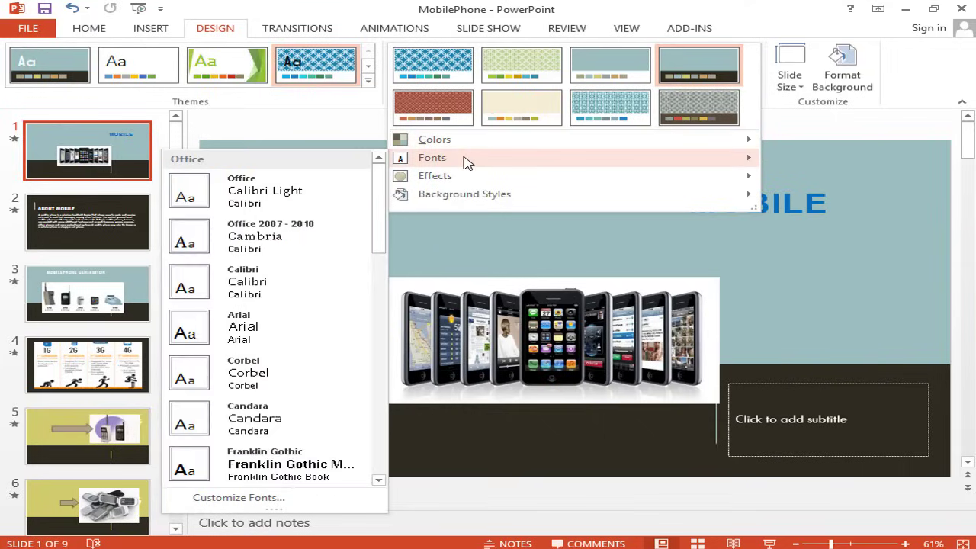
mouse_move(467, 181)
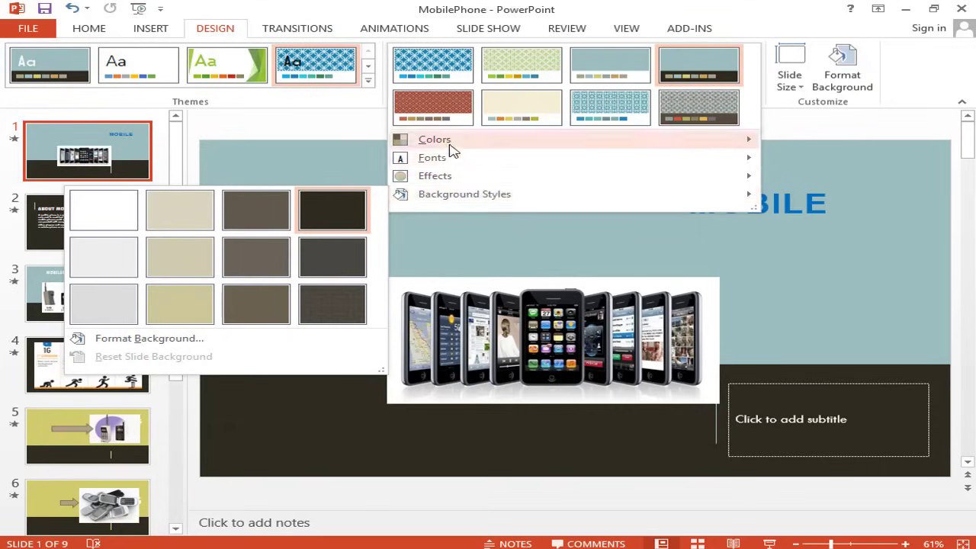
click(766, 251)
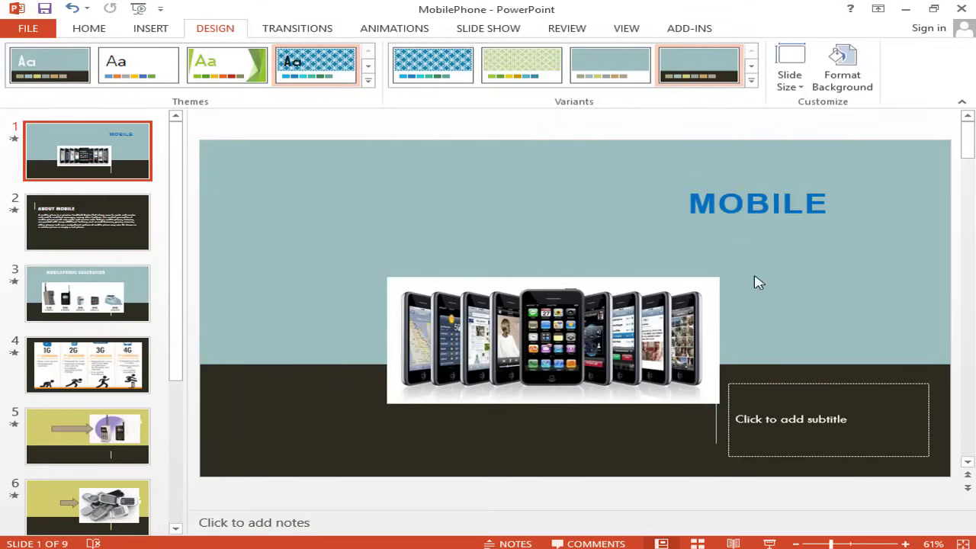
Play the presentation from the first slide via Slide Show > From Beginning
click(506, 30)
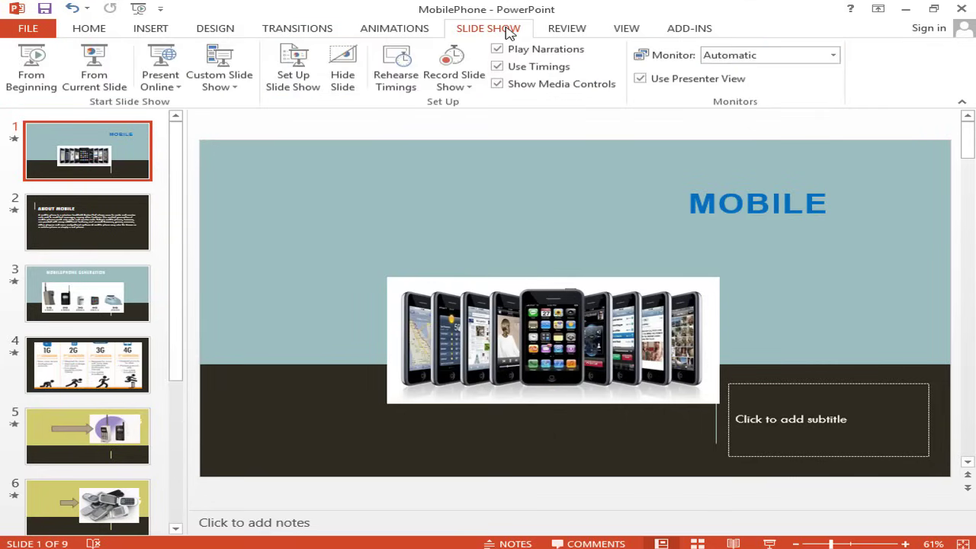
click(35, 68)
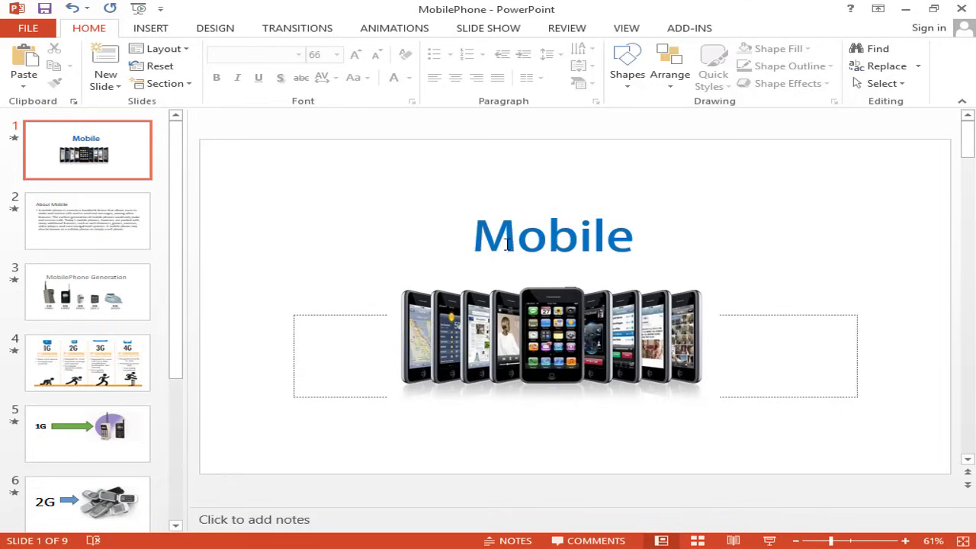
Save the MobilePhone presentation via Ctrl+S, the toolbar Save button and File > Save
key(ctrl+s)
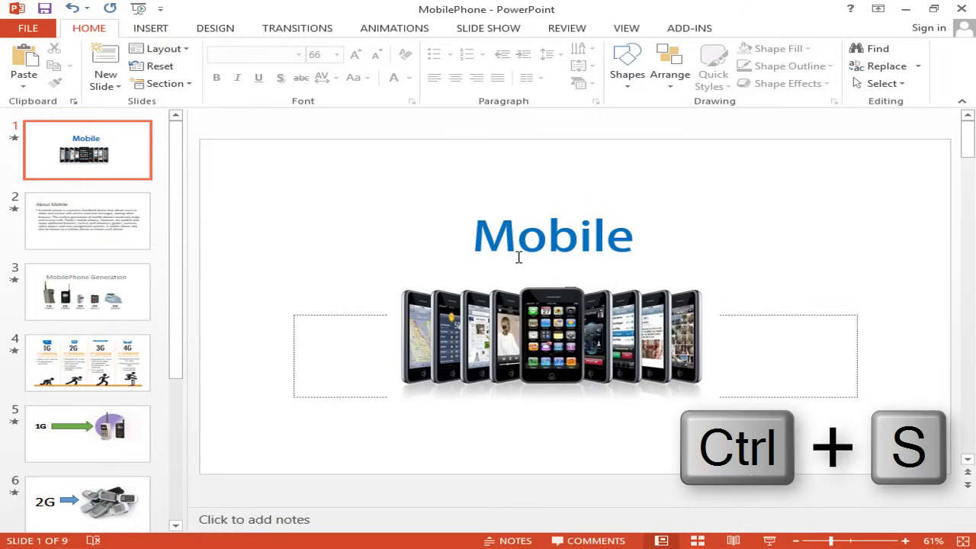
click(44, 9)
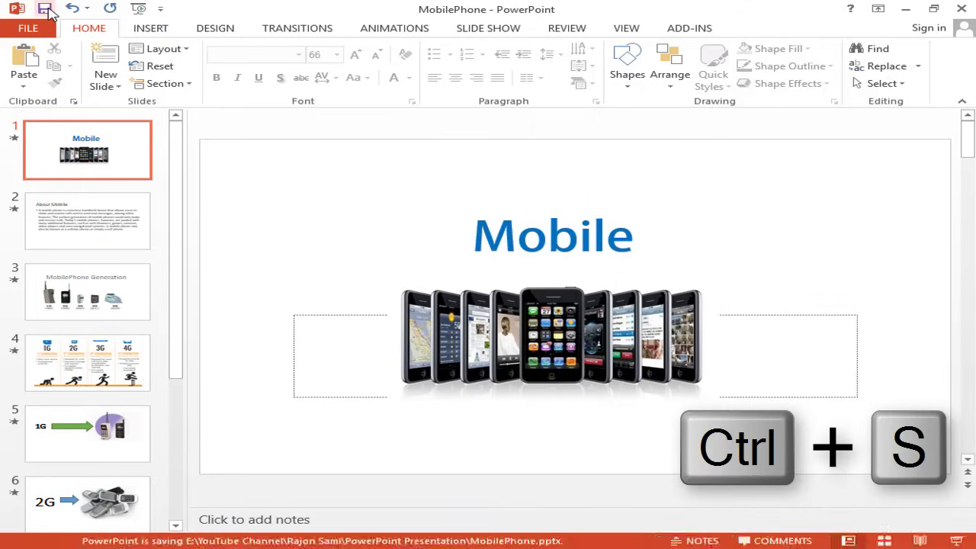
click(27, 28)
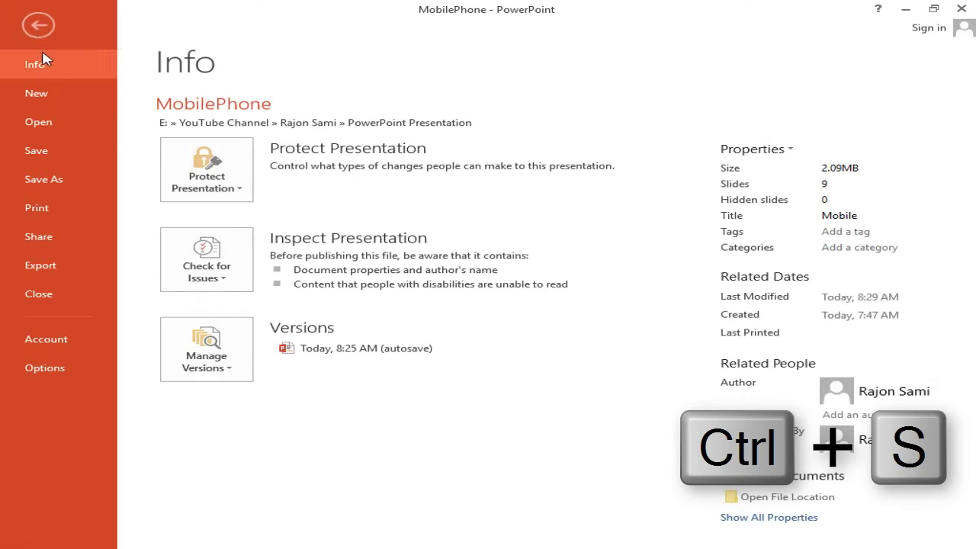
click(59, 150)
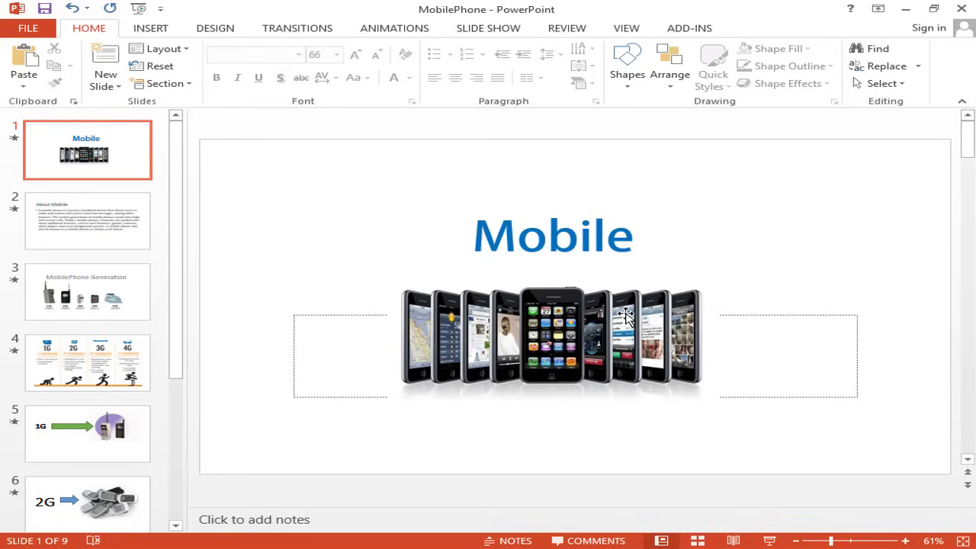
Close PowerPoint and reopen MobilePhone from the PowerPoint Presentation folder in File Explorer
click(961, 9)
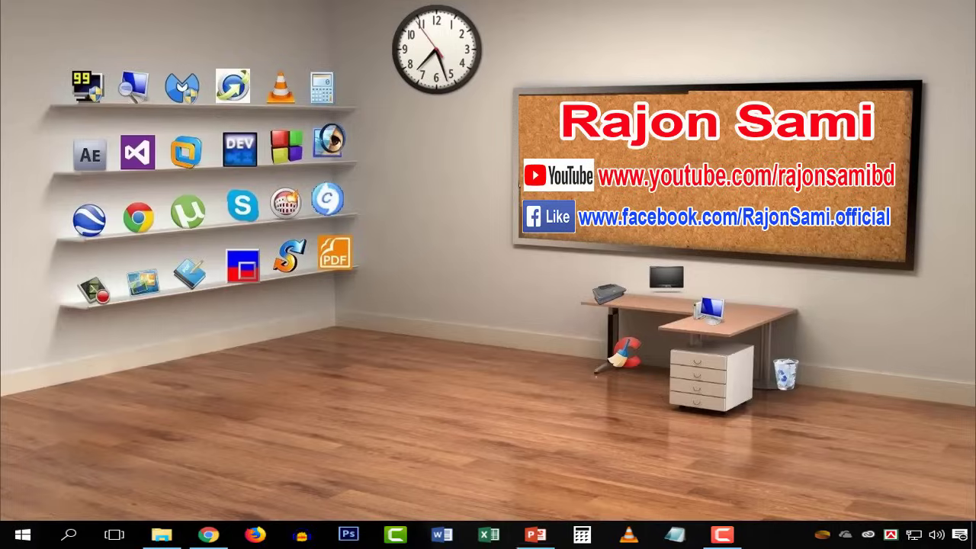
click(163, 534)
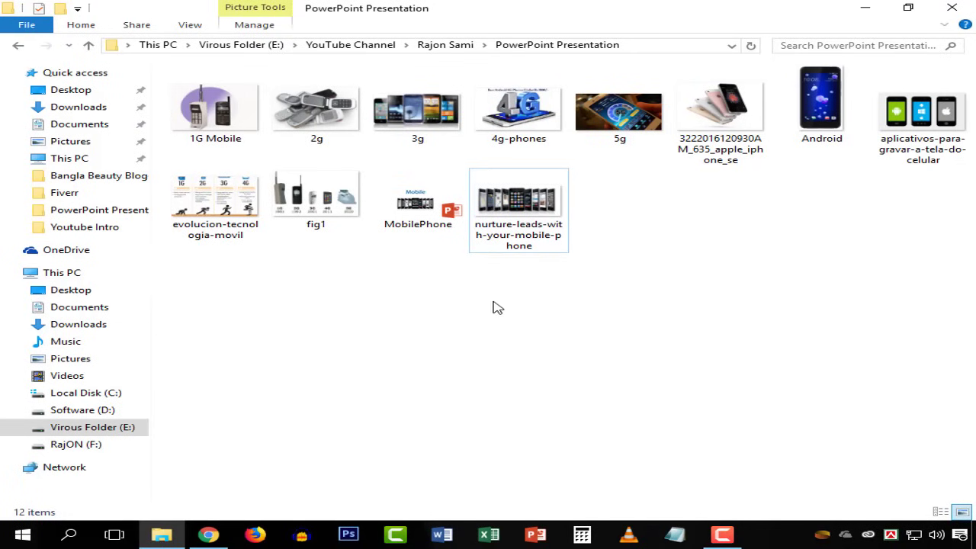
click(421, 221)
mouse_move(456, 219)
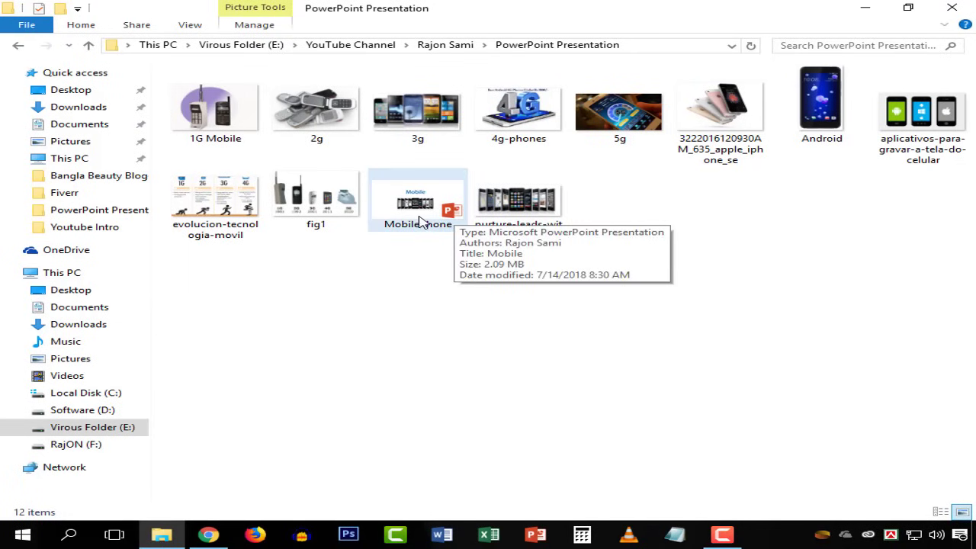
double_click(421, 219)
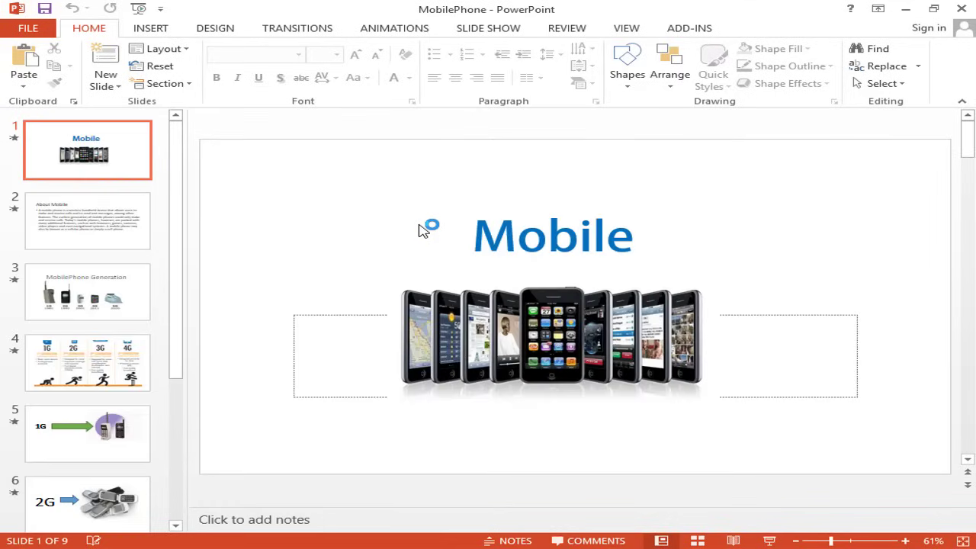
click(138, 8)
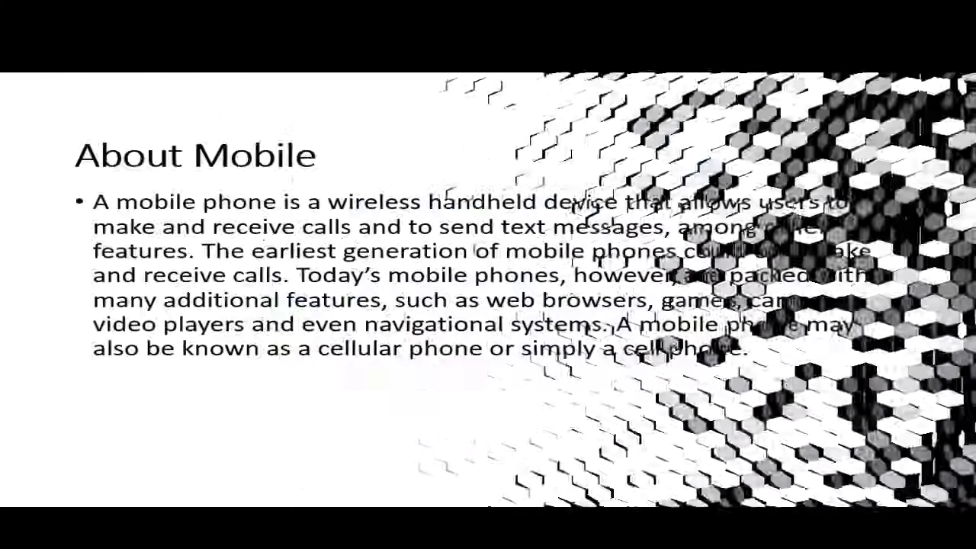
key(Escape)
scroll(381, 275, up, 1)
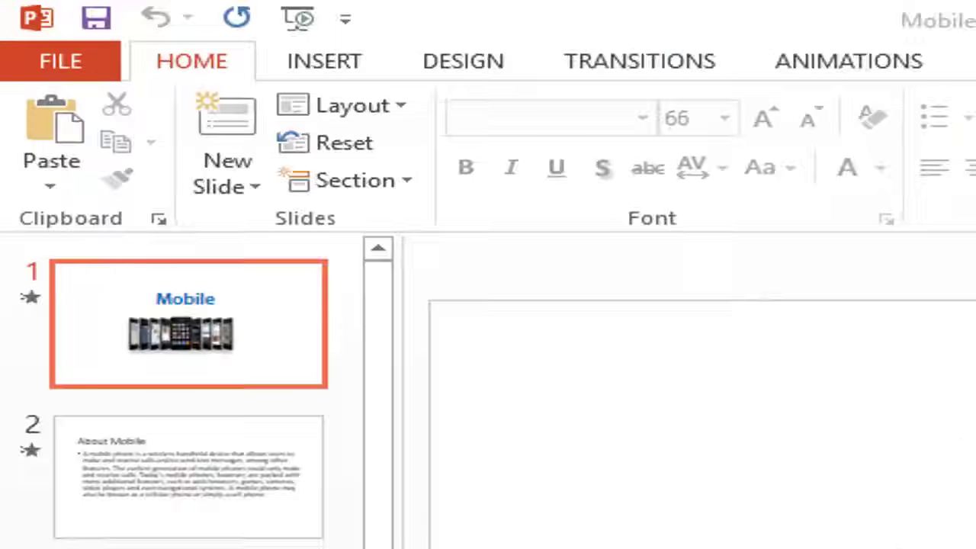
Set up Export > Create a Video with Computer & HD Displays quality and 04.00 seconds per slide
click(87, 70)
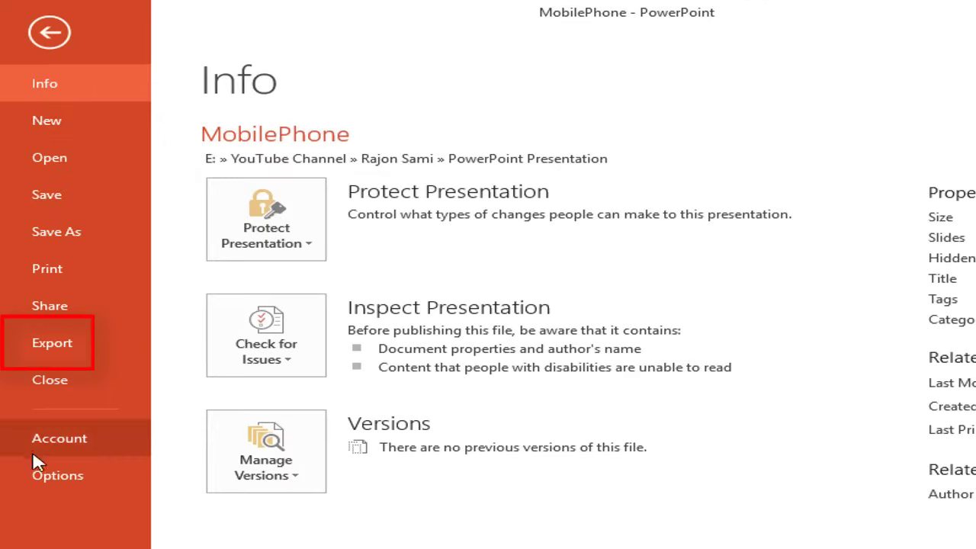
click(76, 344)
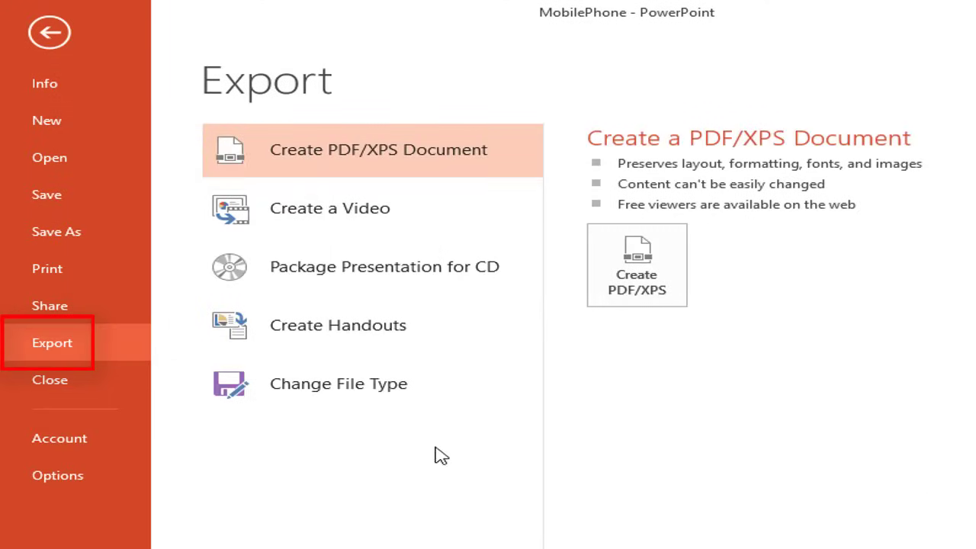
click(406, 227)
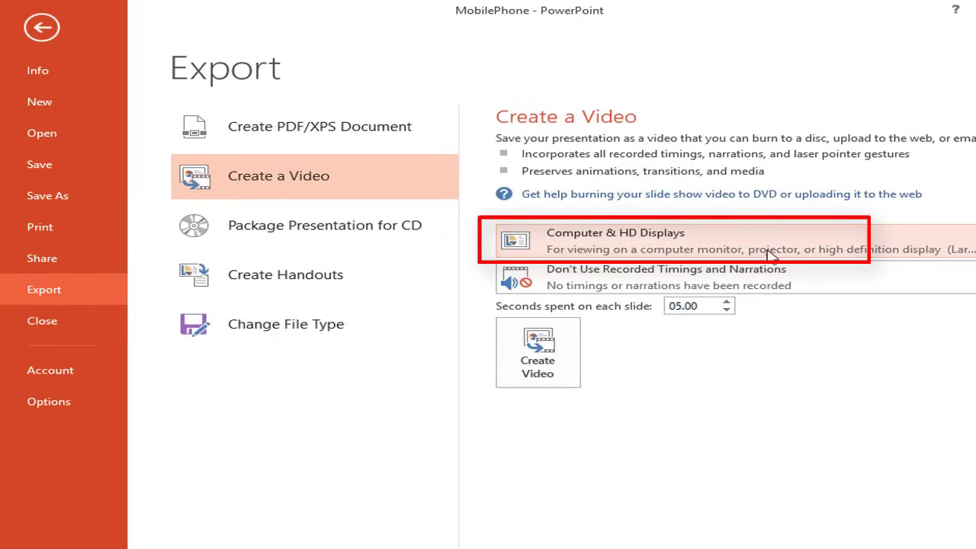
click(808, 249)
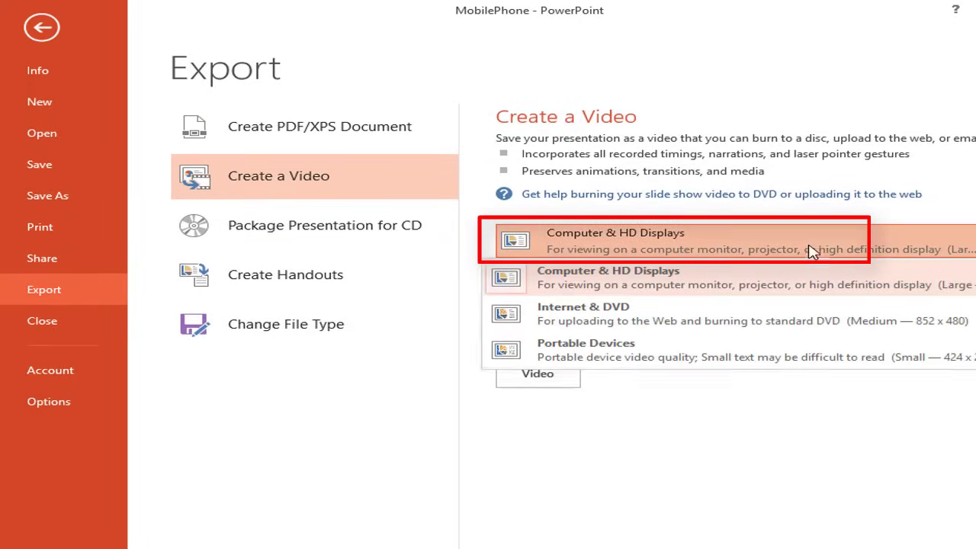
click(686, 280)
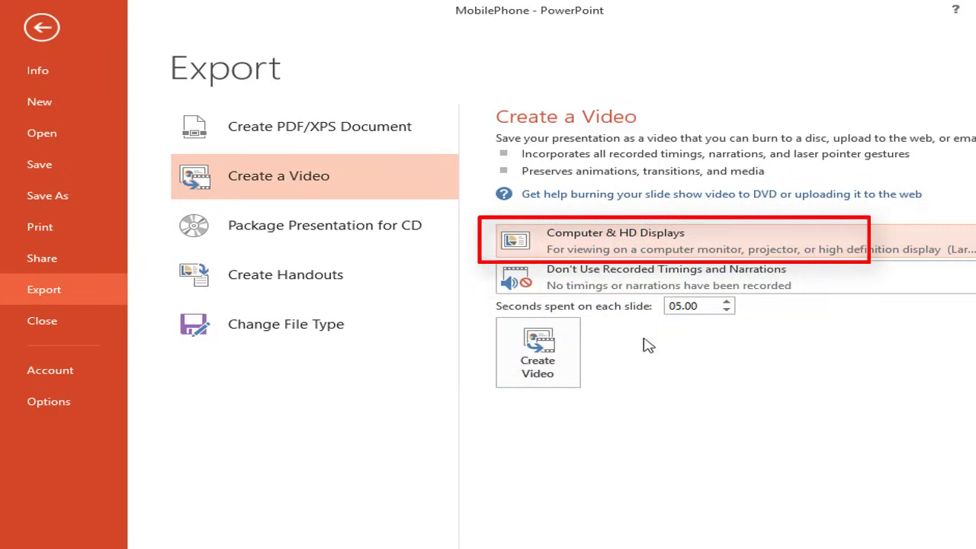
click(727, 304)
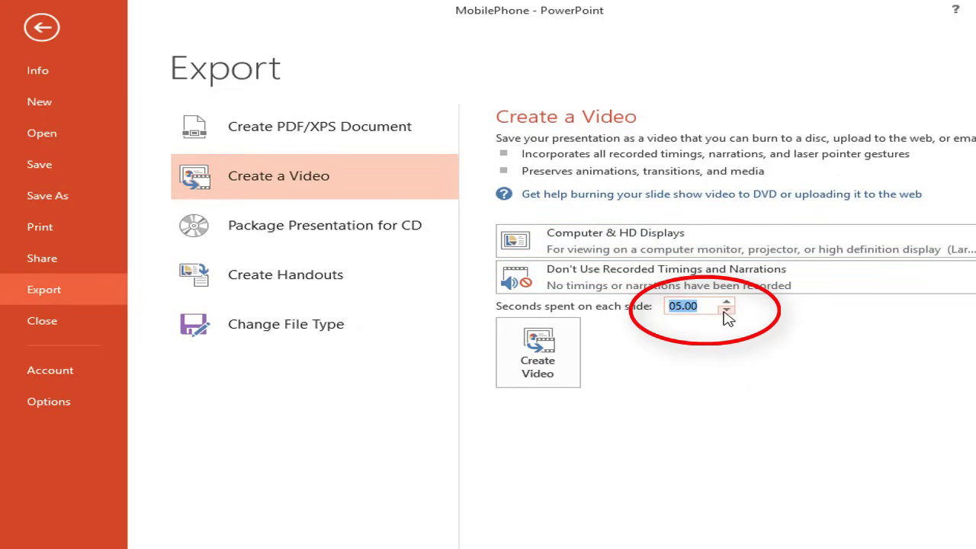
click(727, 313)
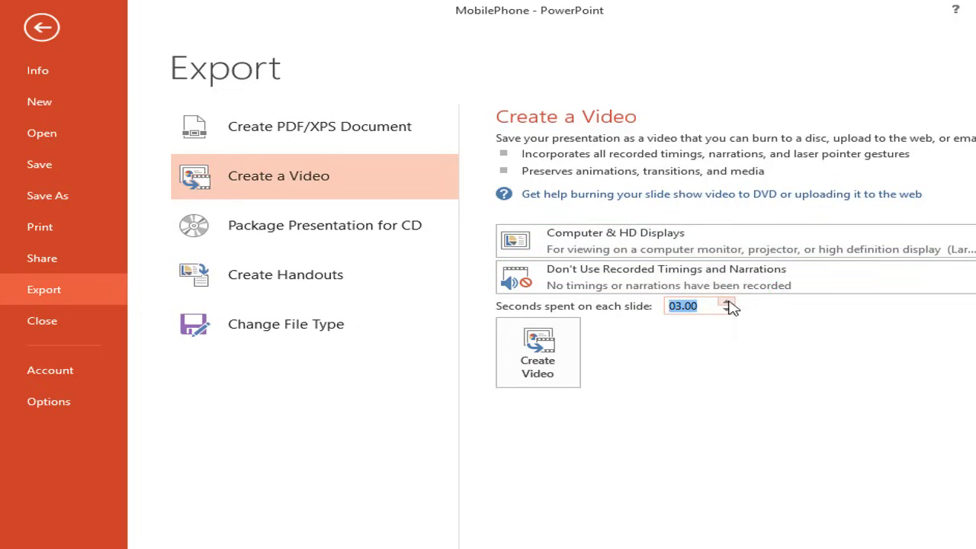
click(728, 302)
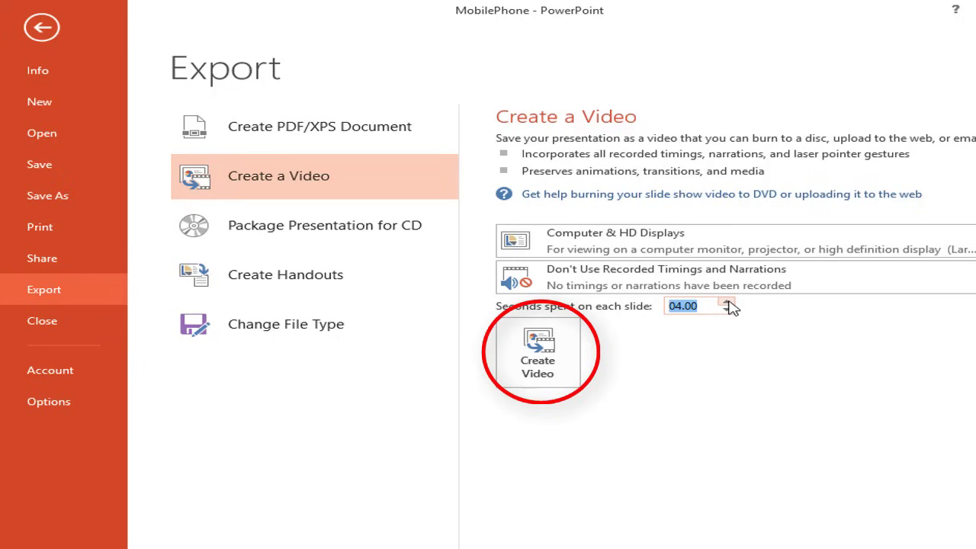
Save the video as 'MobilePhone Video' with the MPEG-4 Video file type
click(541, 364)
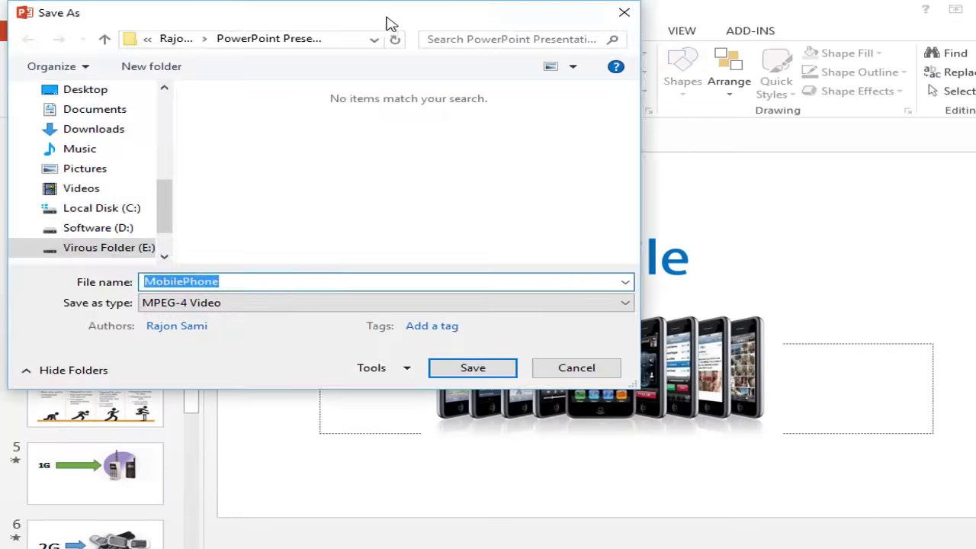
drag(489, 33, 520, 36)
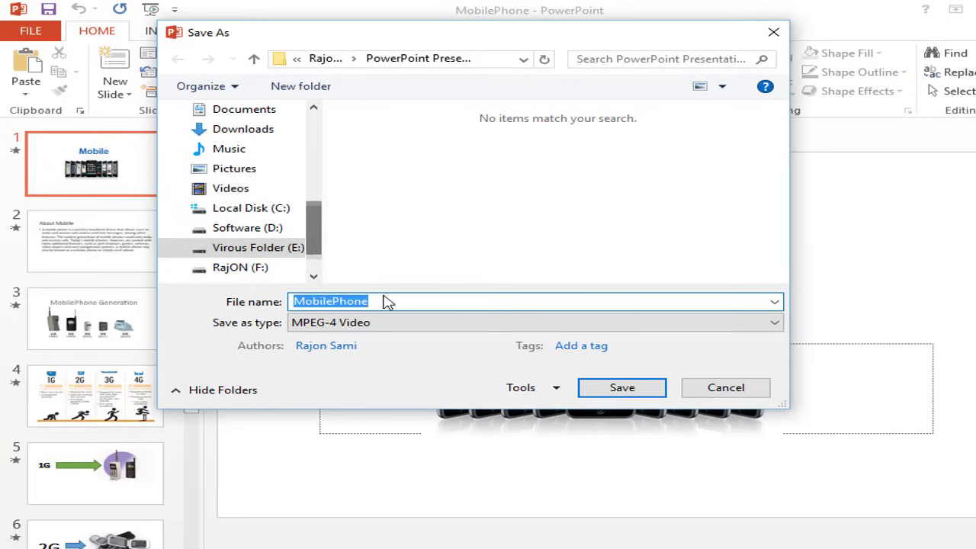
scroll(323, 228, down, 1)
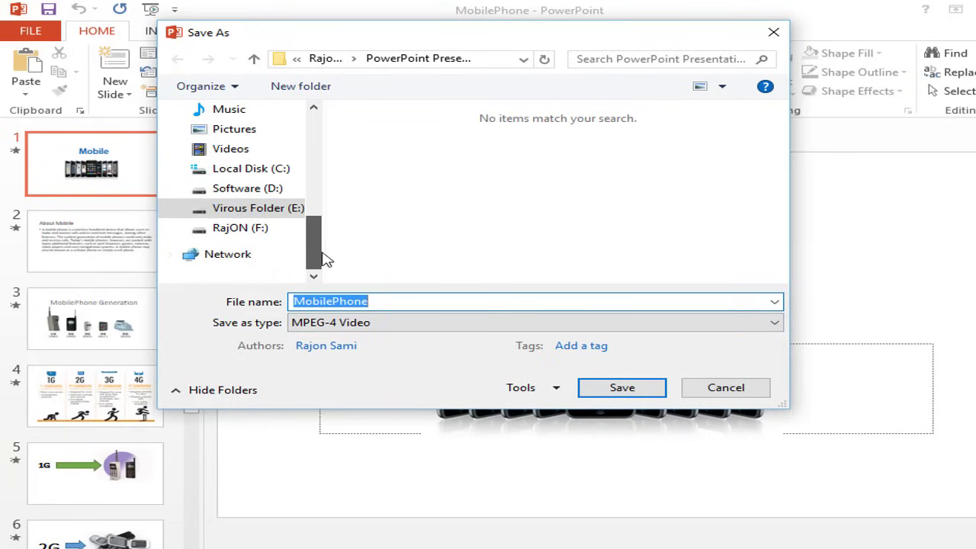
click(408, 301)
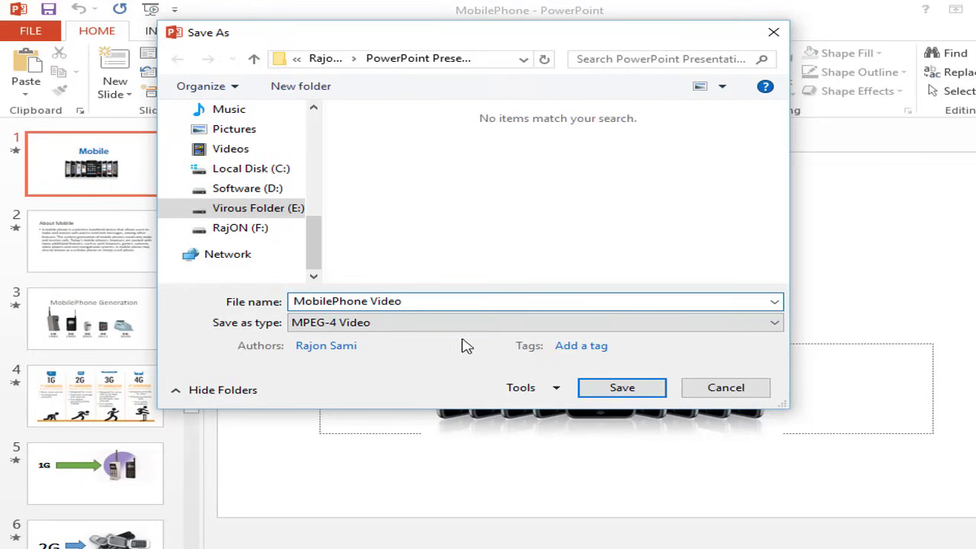
click(444, 321)
click(412, 341)
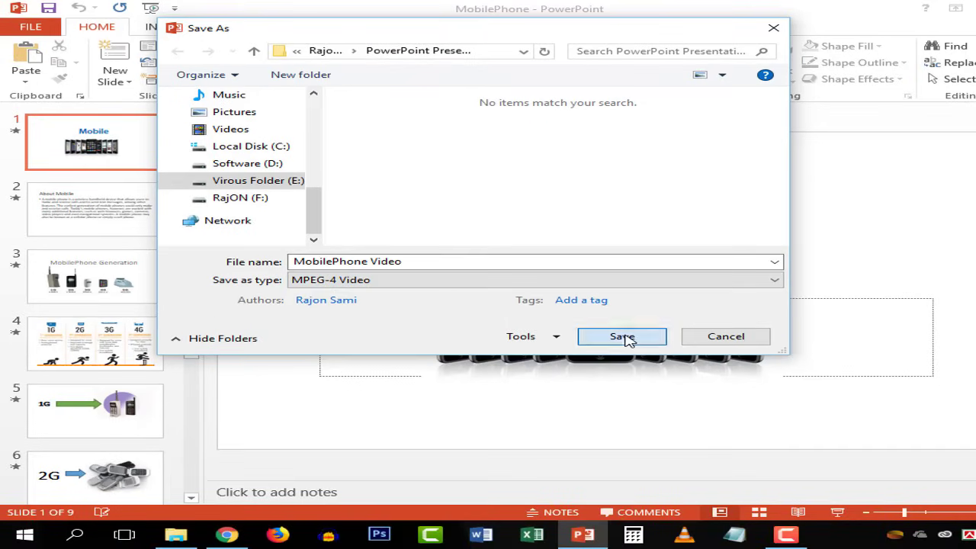
click(624, 338)
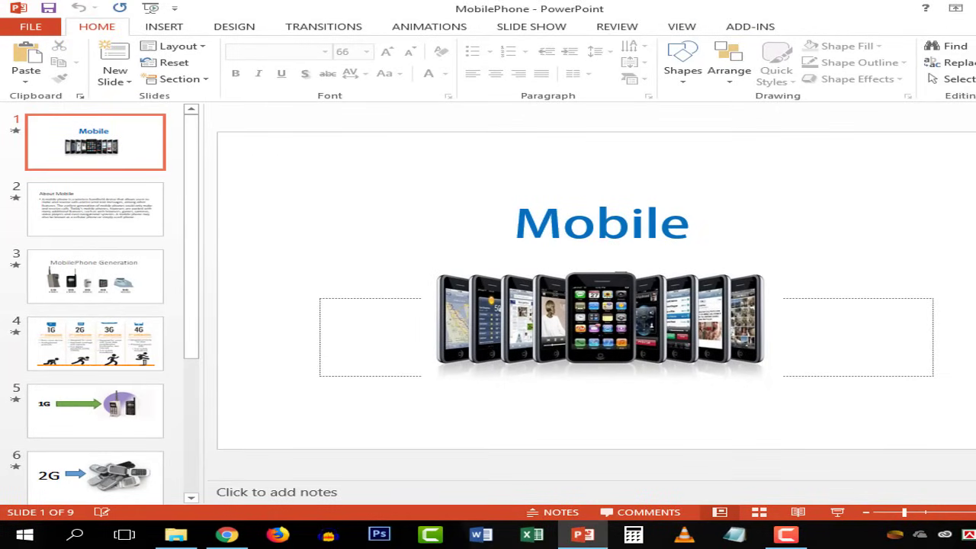
Switch to File Explorer and select the 35.6 MB MobilePhone Video file
key(alt+Tab)
key(Left)
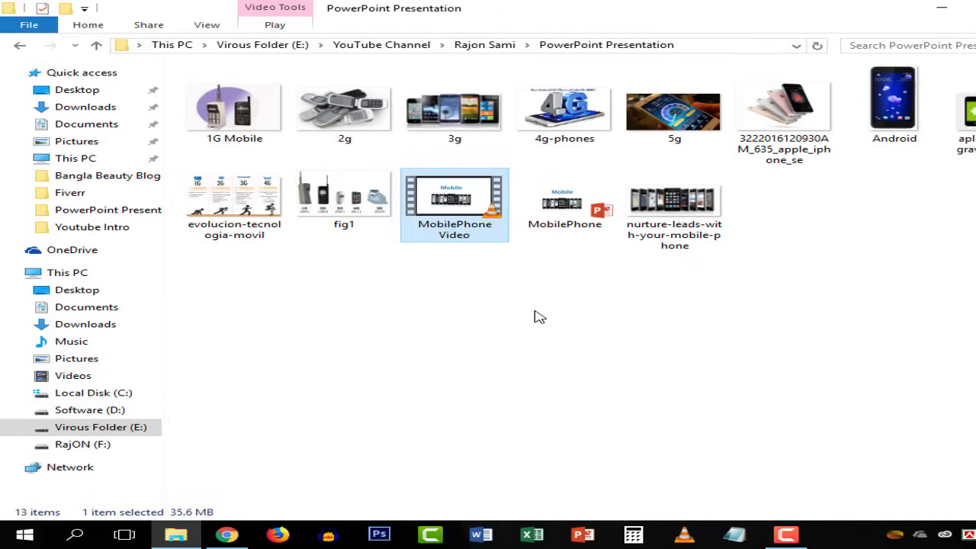
Play MobilePhone Video.mp4 in VLC media player from the start
double_click(463, 215)
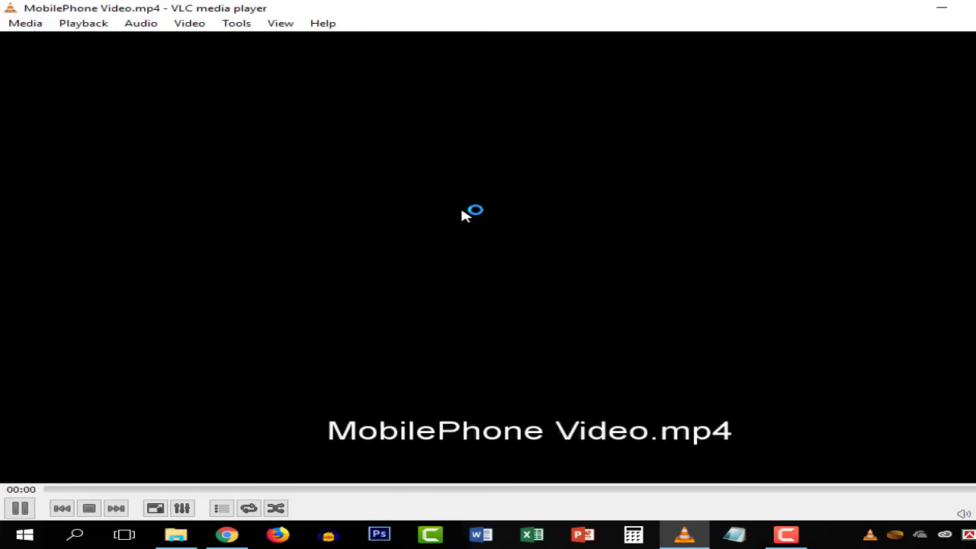